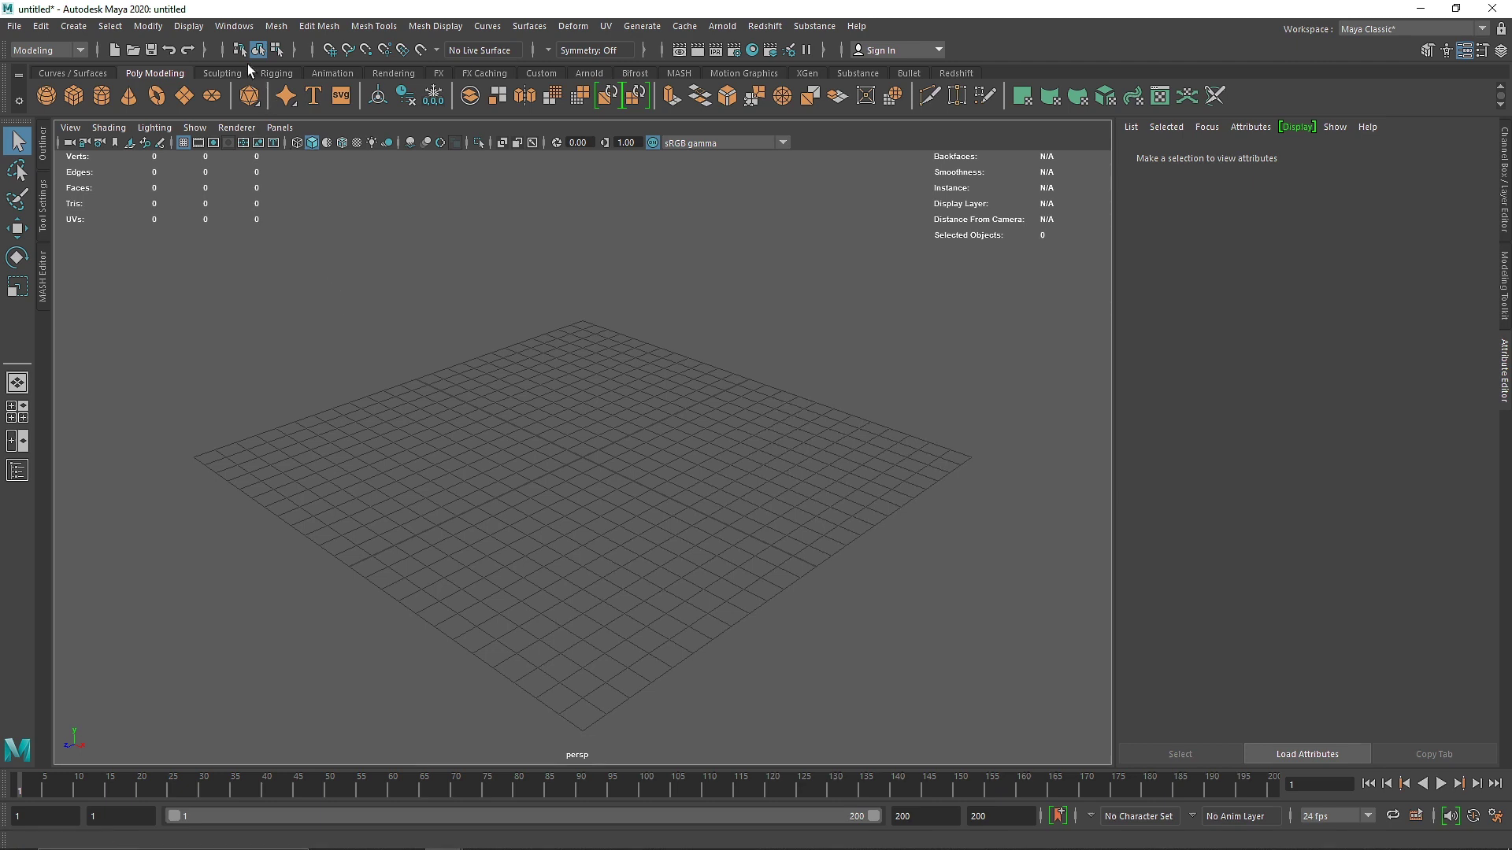
# - Open the Content Browser and reposition its window
pyautogui.click(234, 26)
pyautogui.moveTo(268, 82)
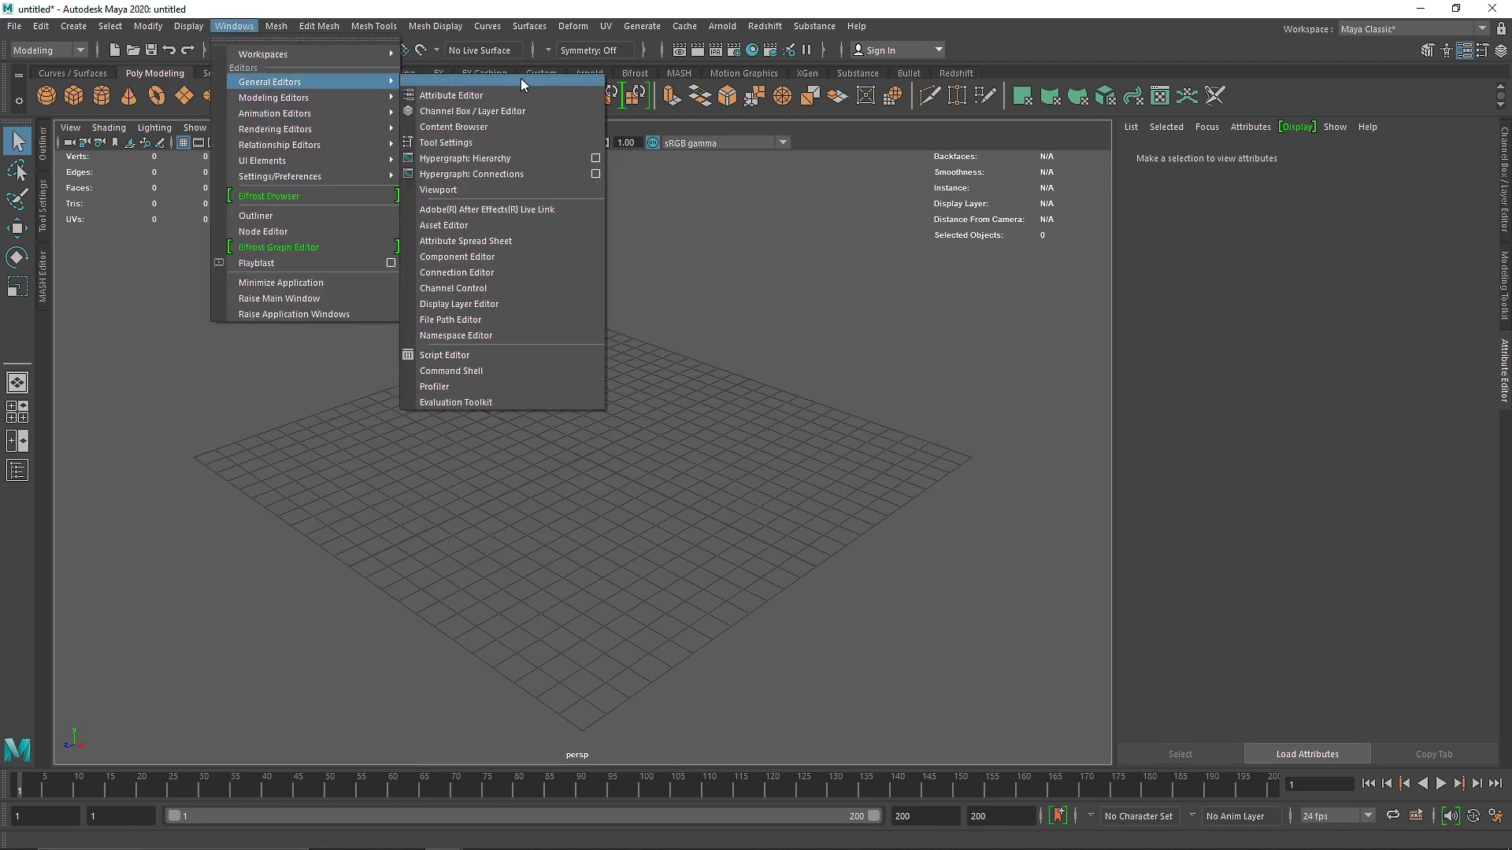
pyautogui.click(515, 131)
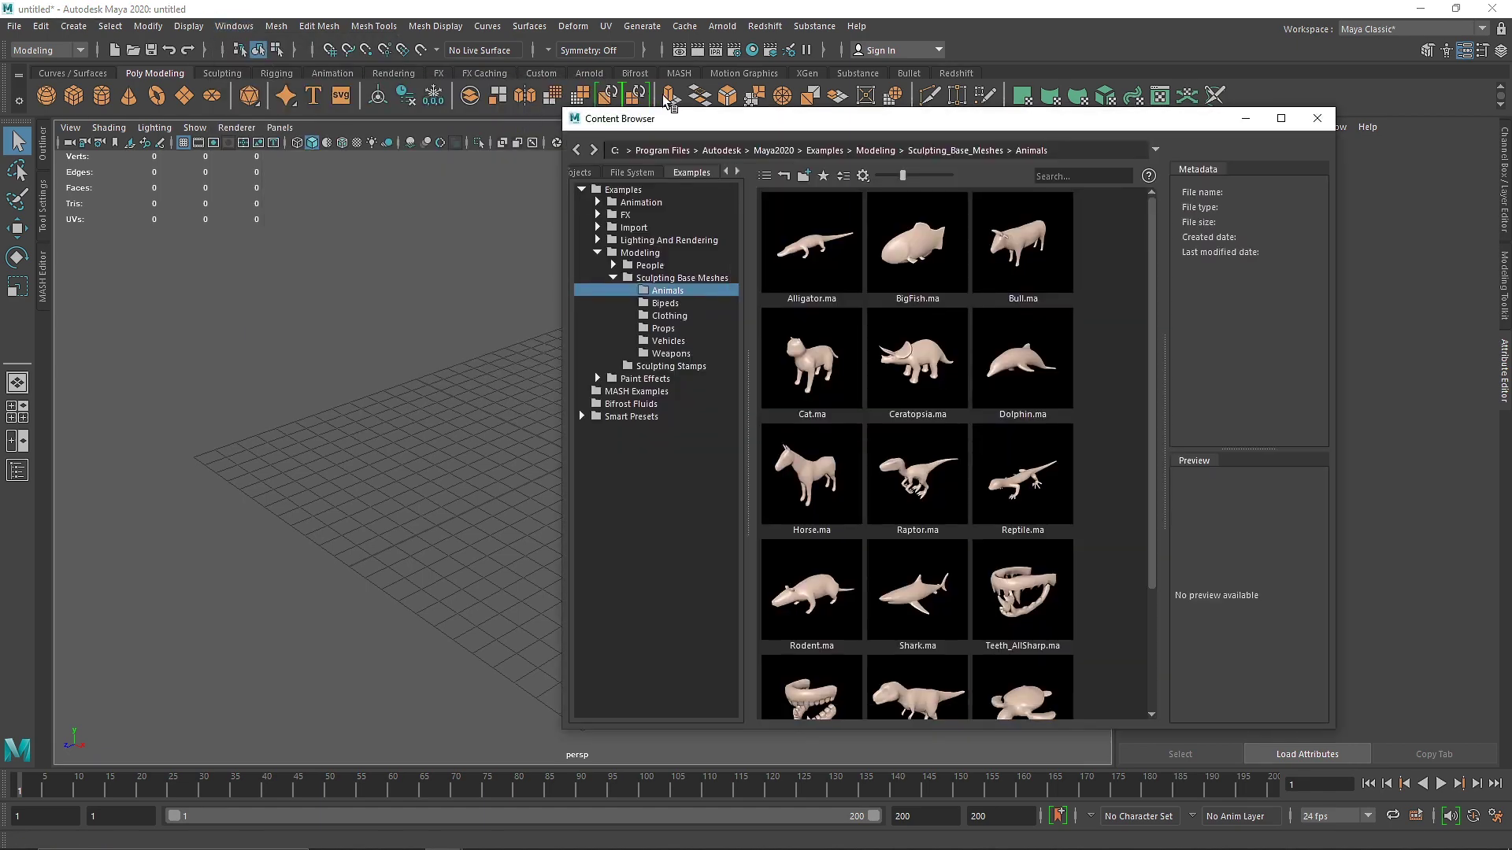
pyautogui.moveTo(752, 116); pyautogui.dragTo(828, 66)
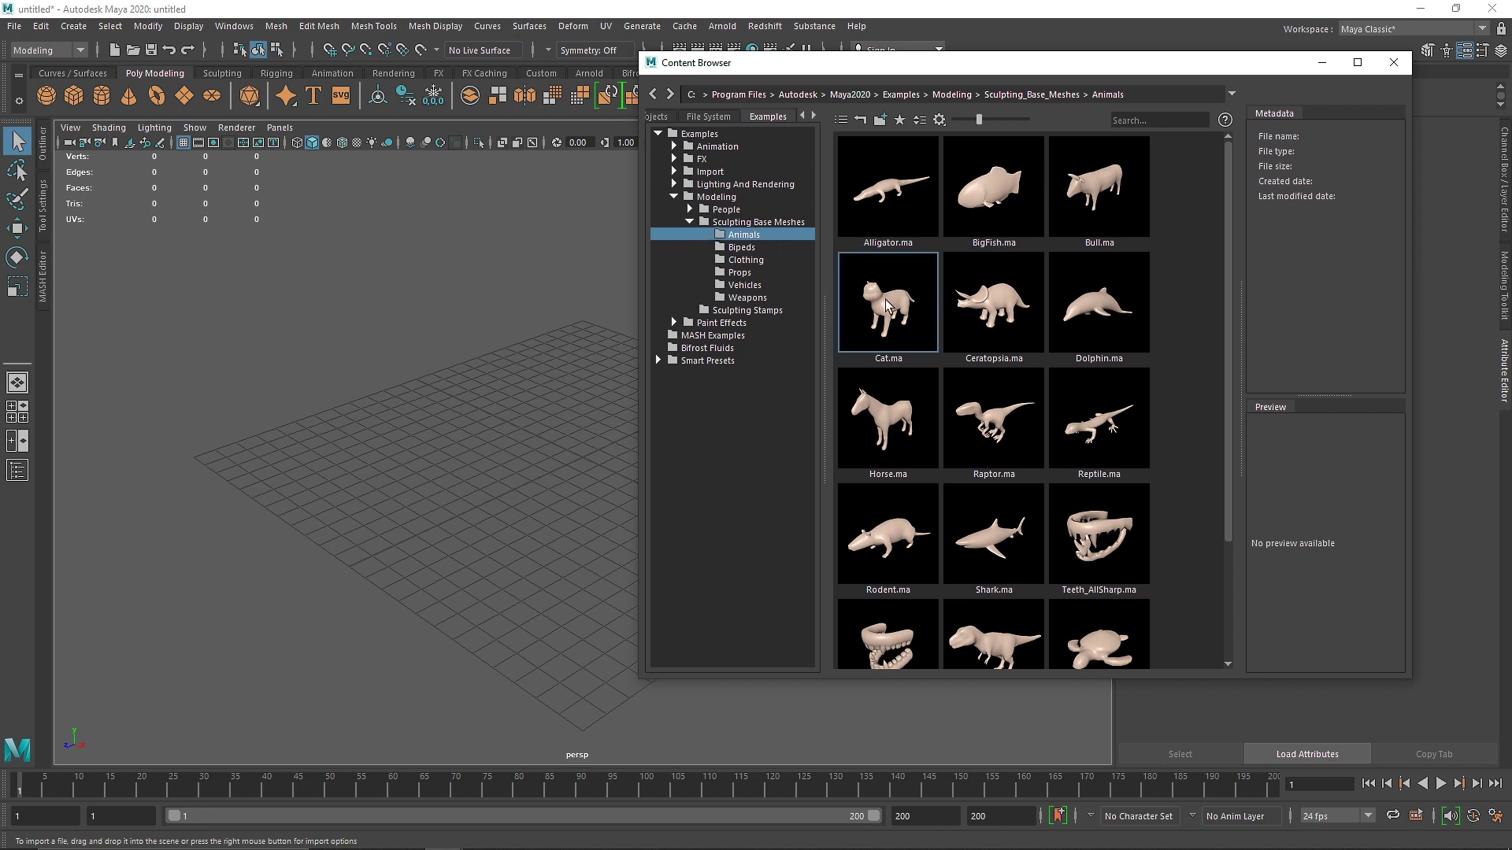
# - Look through the Animals, Vehicles, Weapons and Props folders of the sculpting base meshes
pyautogui.scroll(-3, 933, 353)
pyautogui.scroll(3, 957, 359)
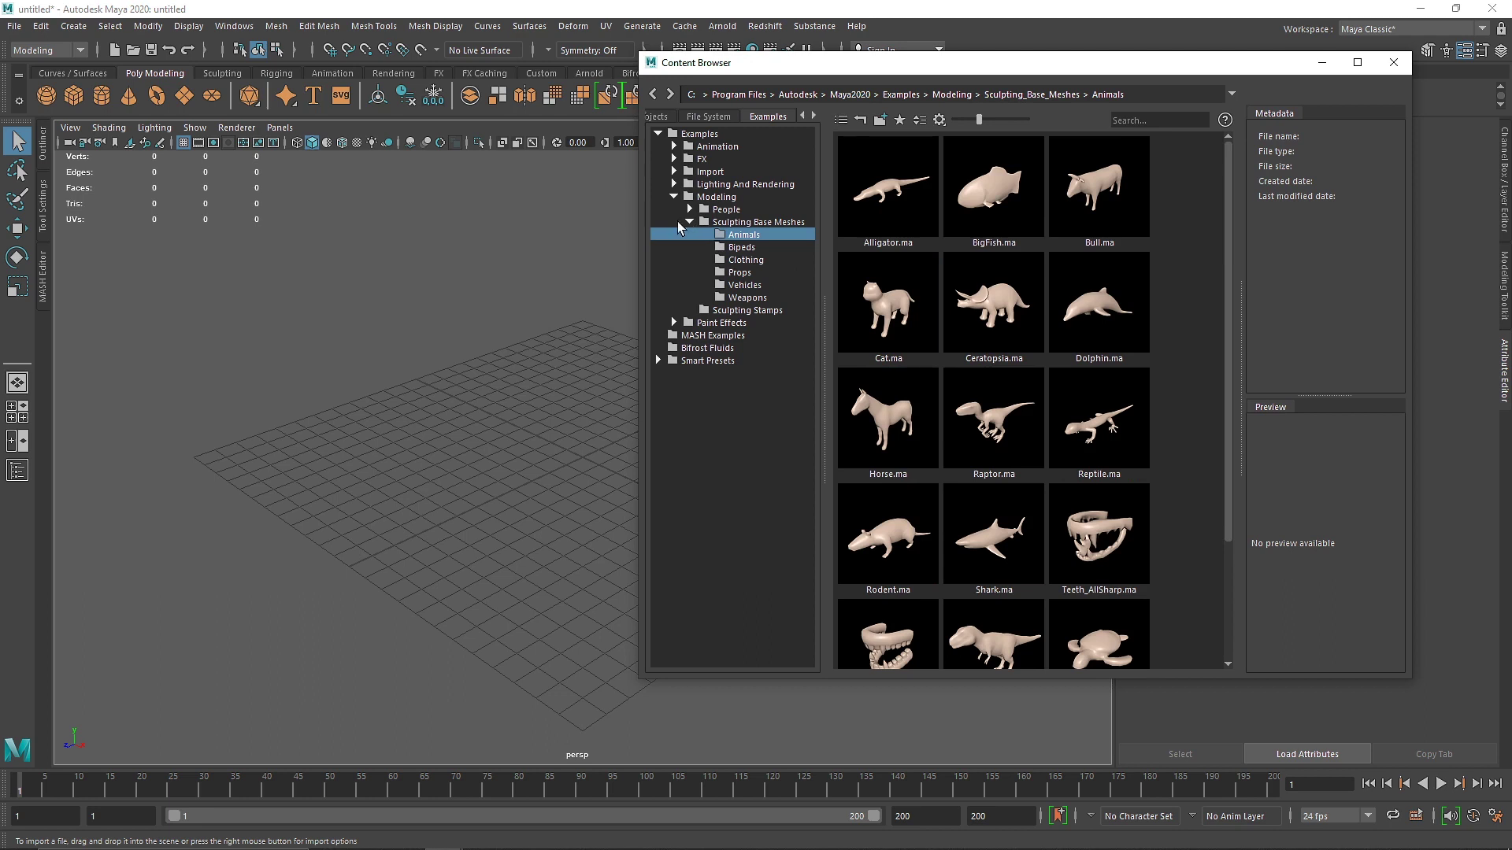
pyautogui.click(738, 288)
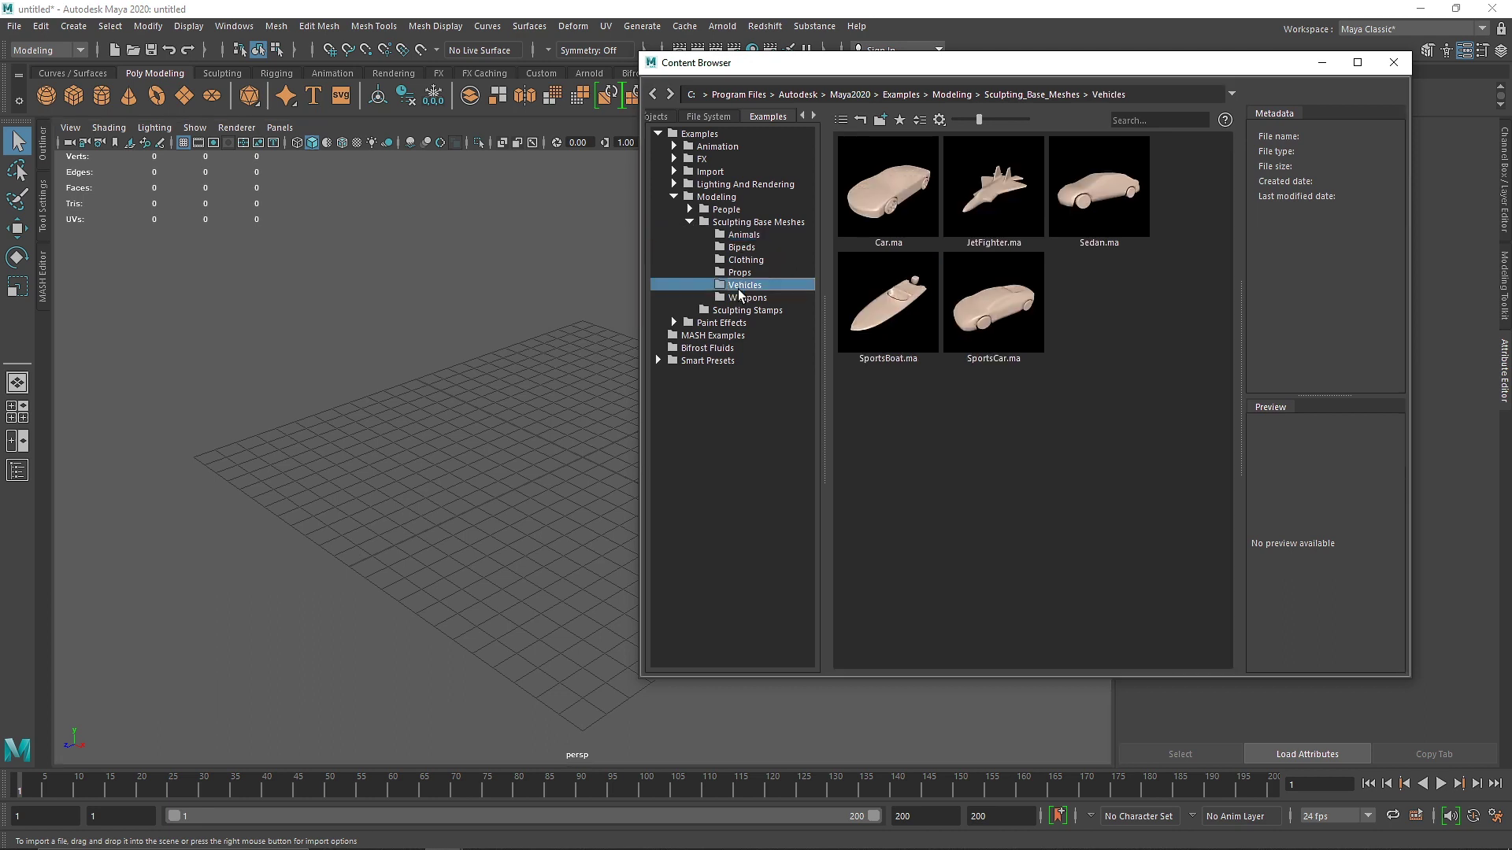
pyautogui.click(744, 298)
pyautogui.click(739, 273)
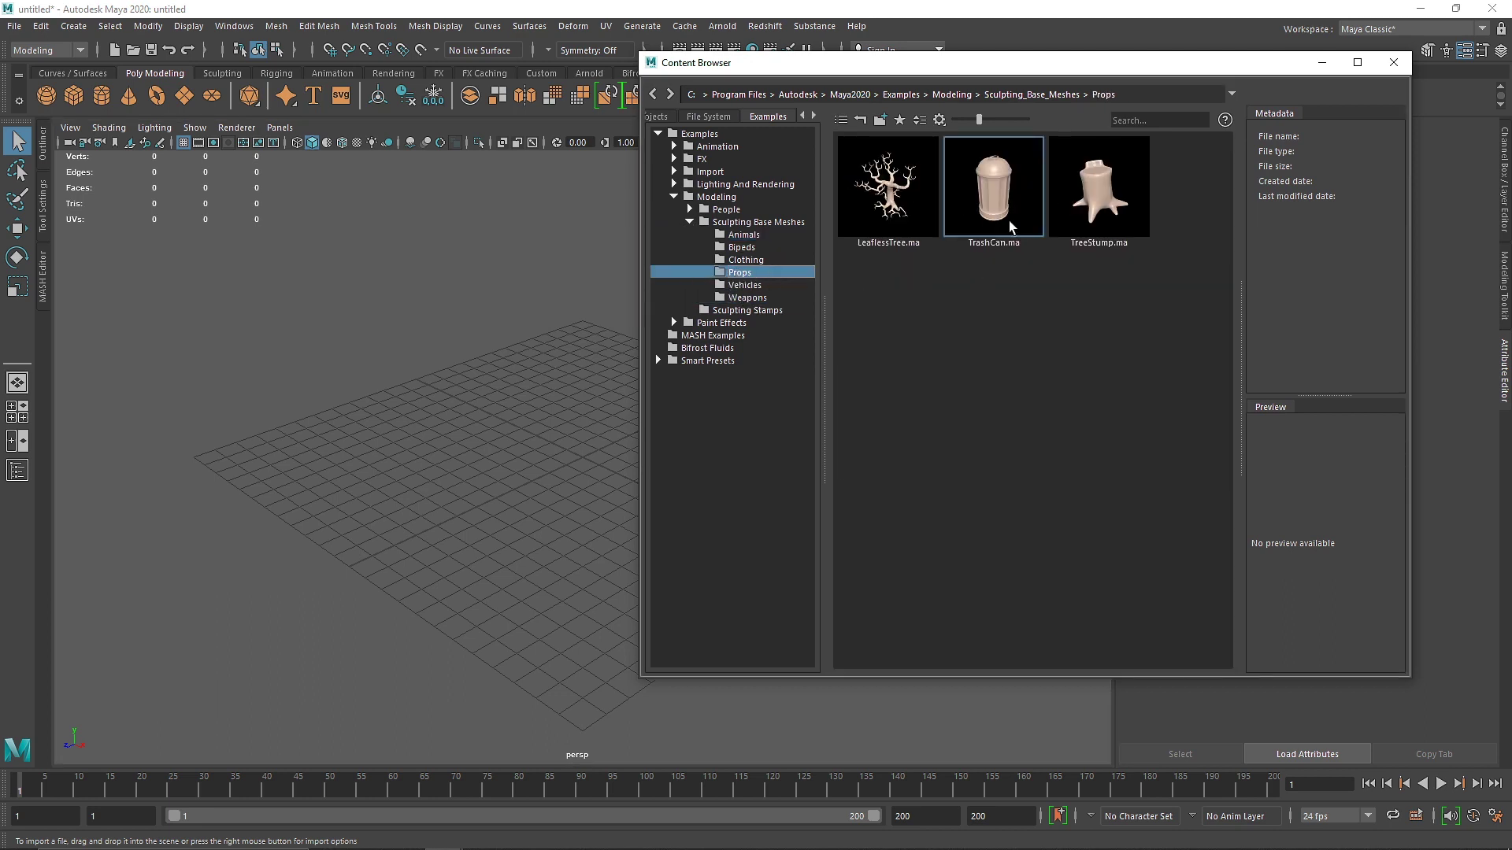
# - Import FantasyHelmet.ma and BaseballCap.ma into the scene from the Clothing folder of the sculpting base meshes
pyautogui.click(747, 260)
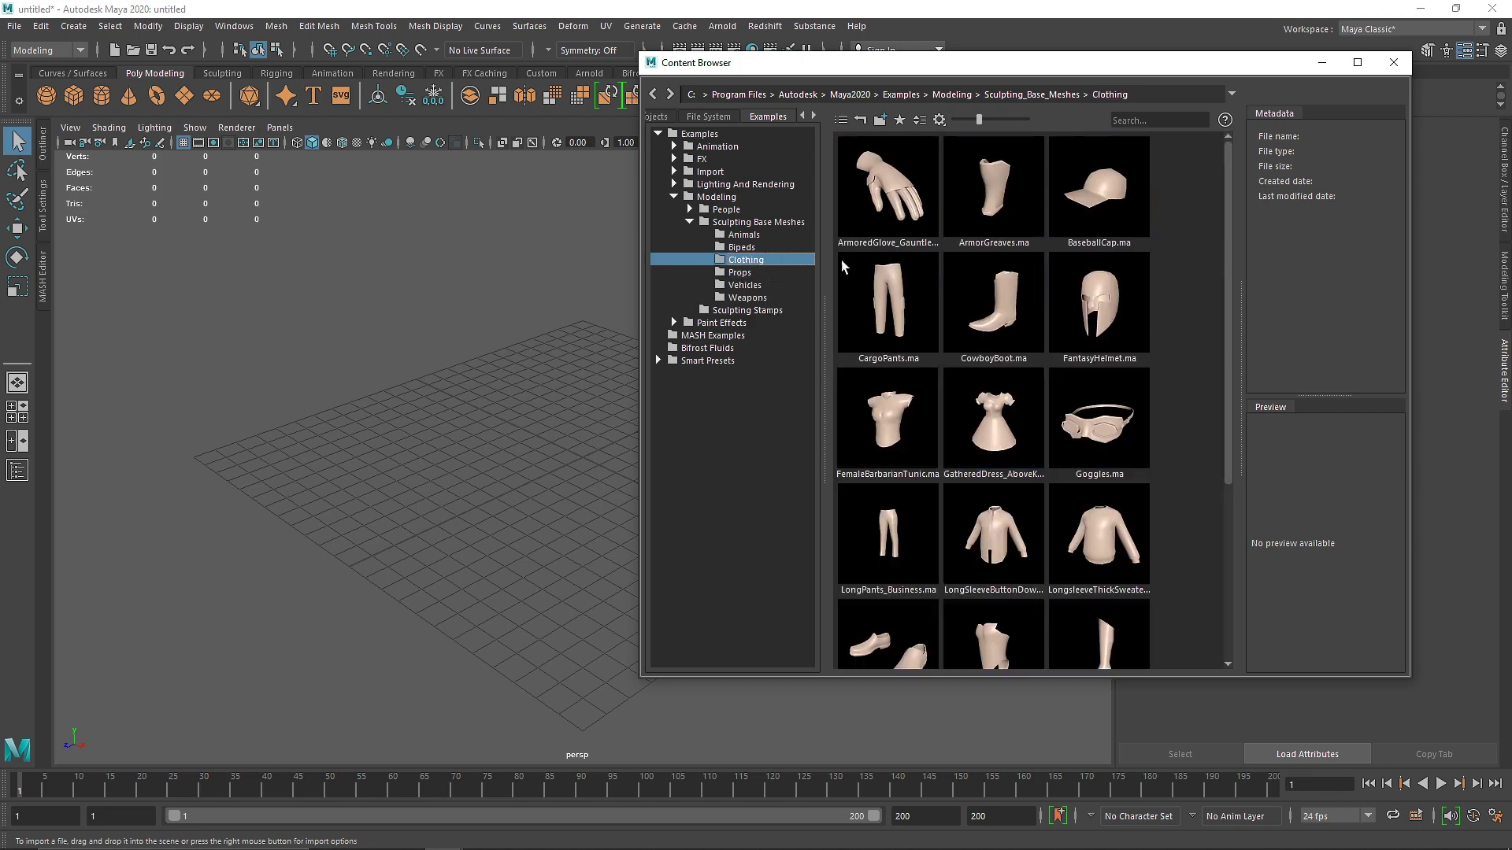
pyautogui.scroll(-2, 1102, 535)
pyautogui.scroll(2, 1024, 472)
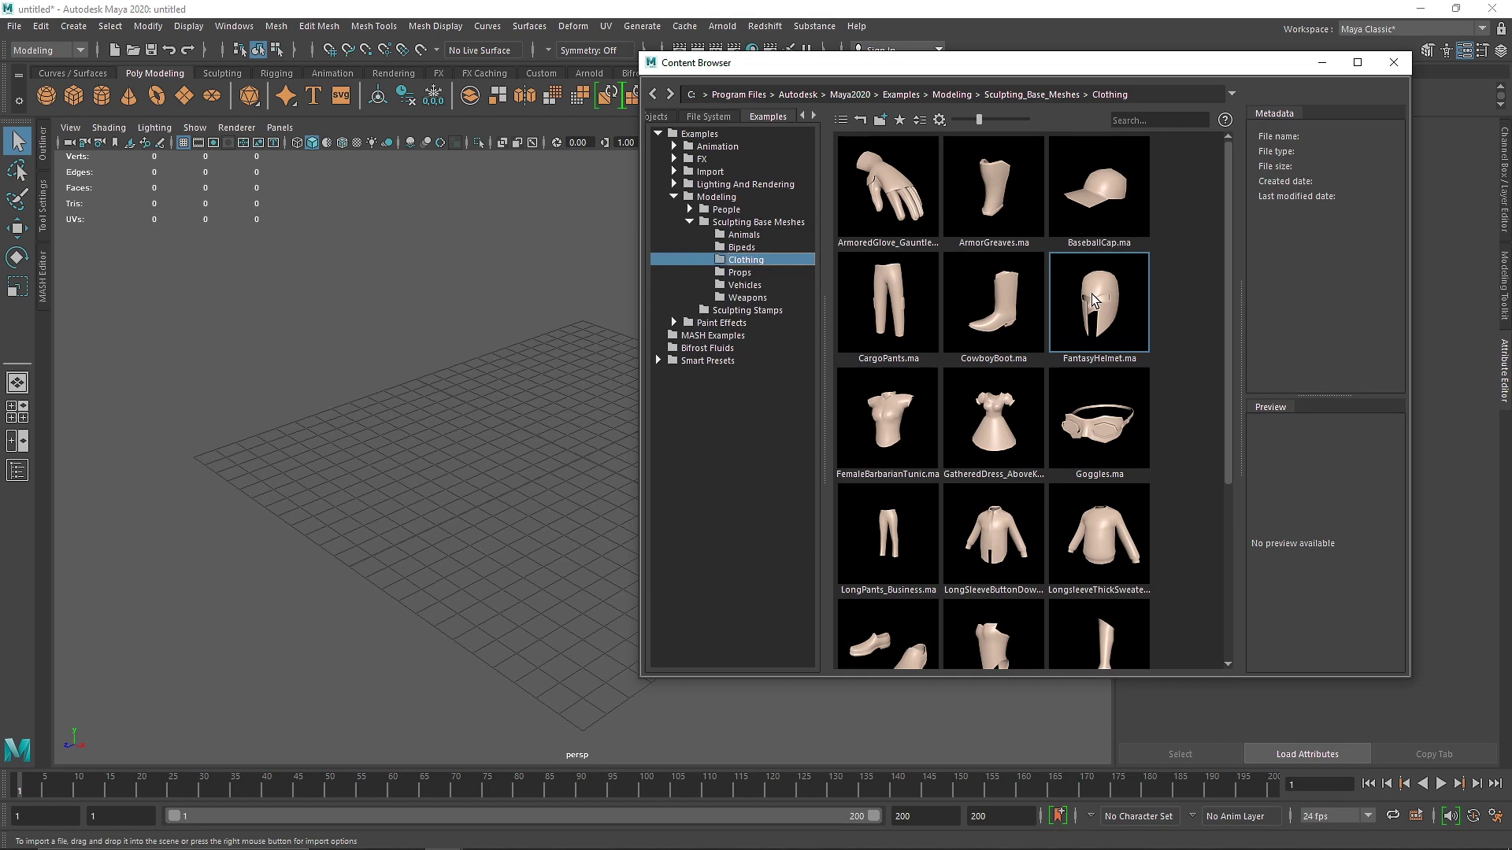
pyautogui.moveTo(1089, 296)
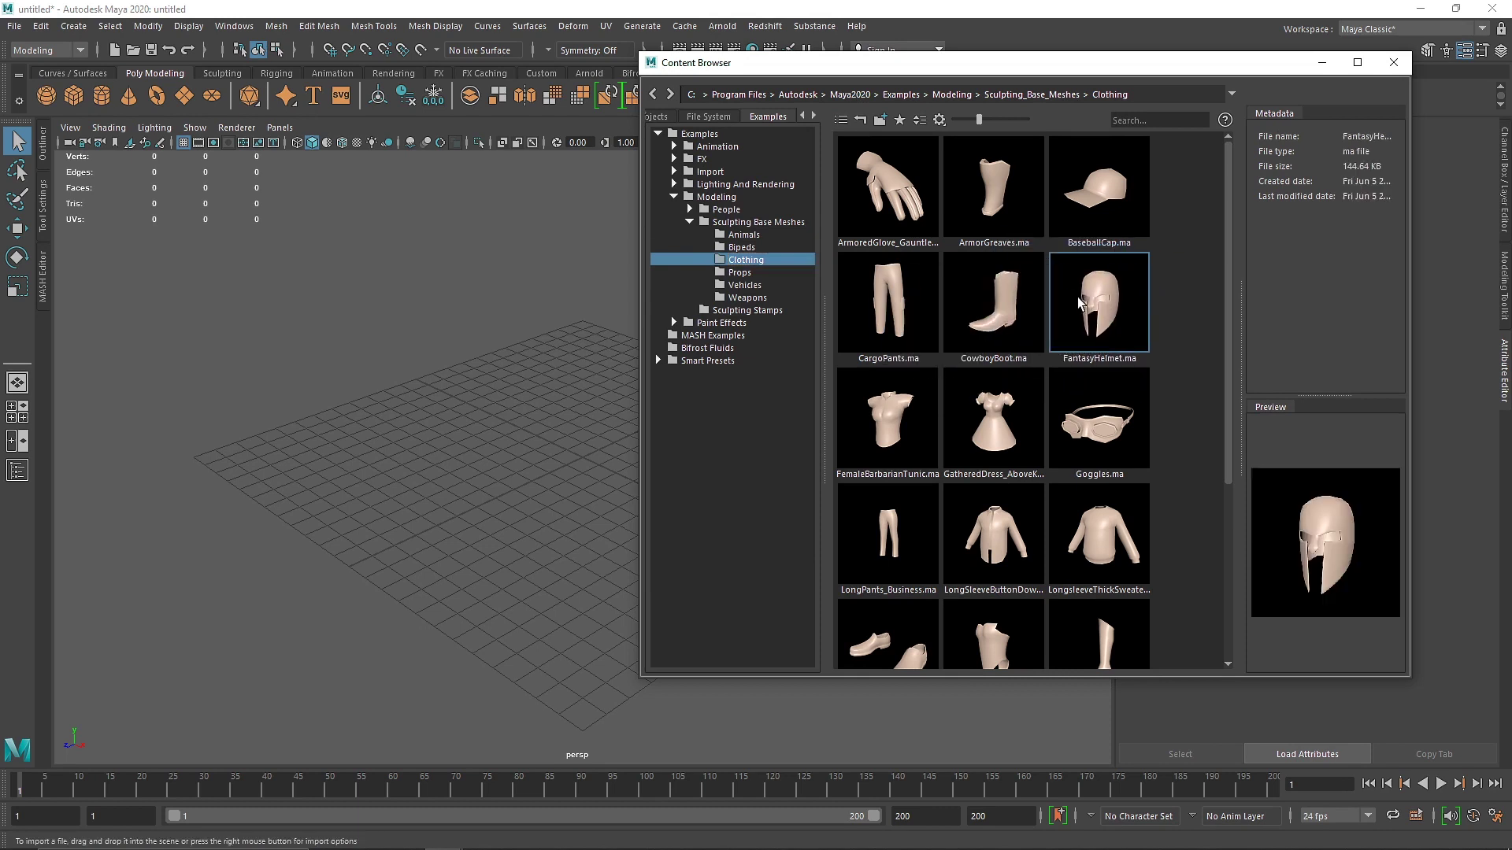
pyautogui.moveTo(1083, 303); pyautogui.dragTo(484, 368)
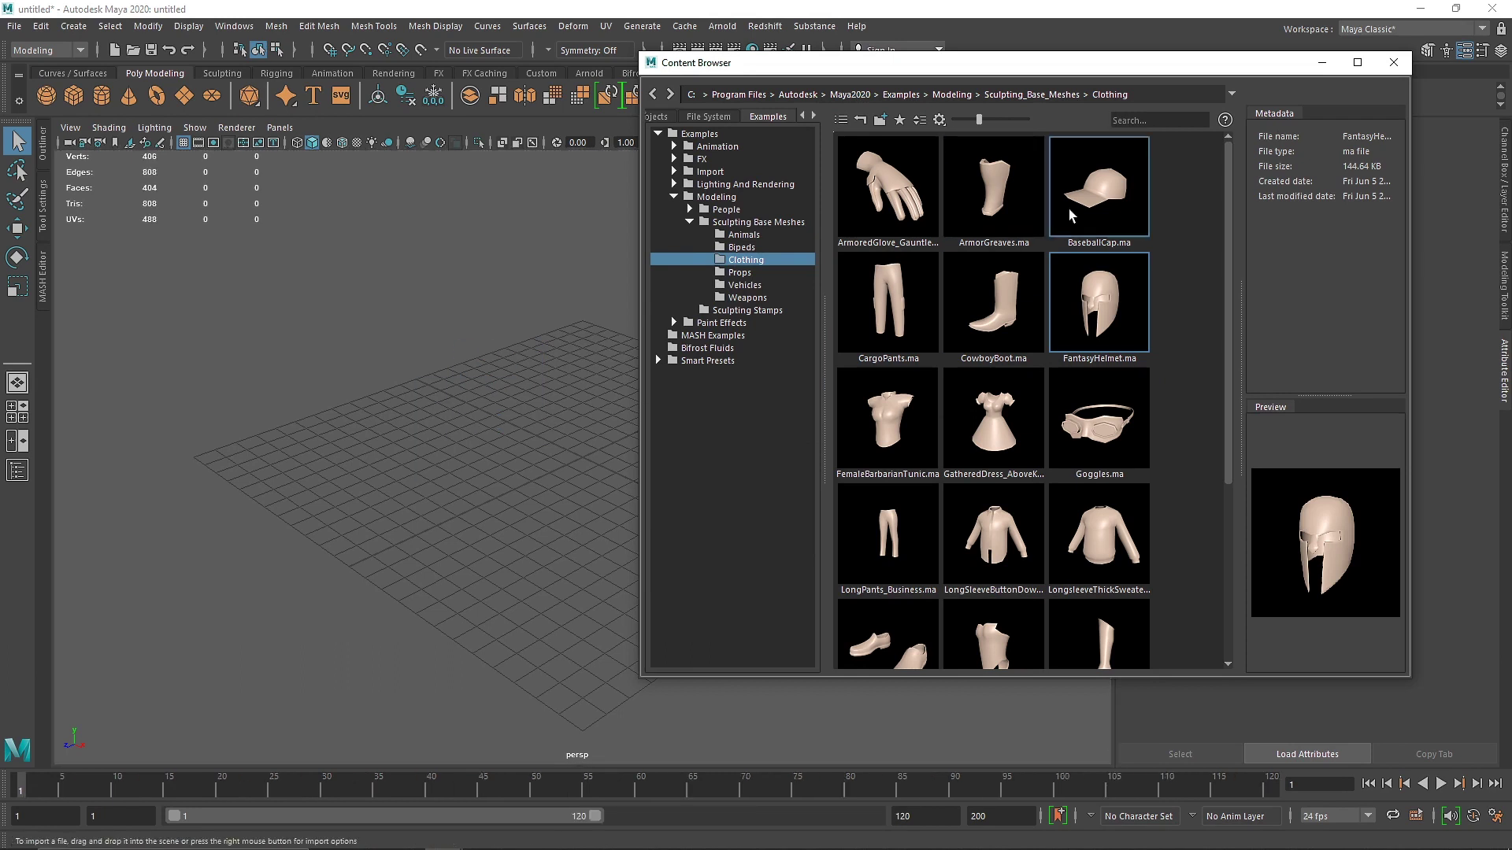
pyautogui.moveTo(1092, 194); pyautogui.dragTo(445, 401)
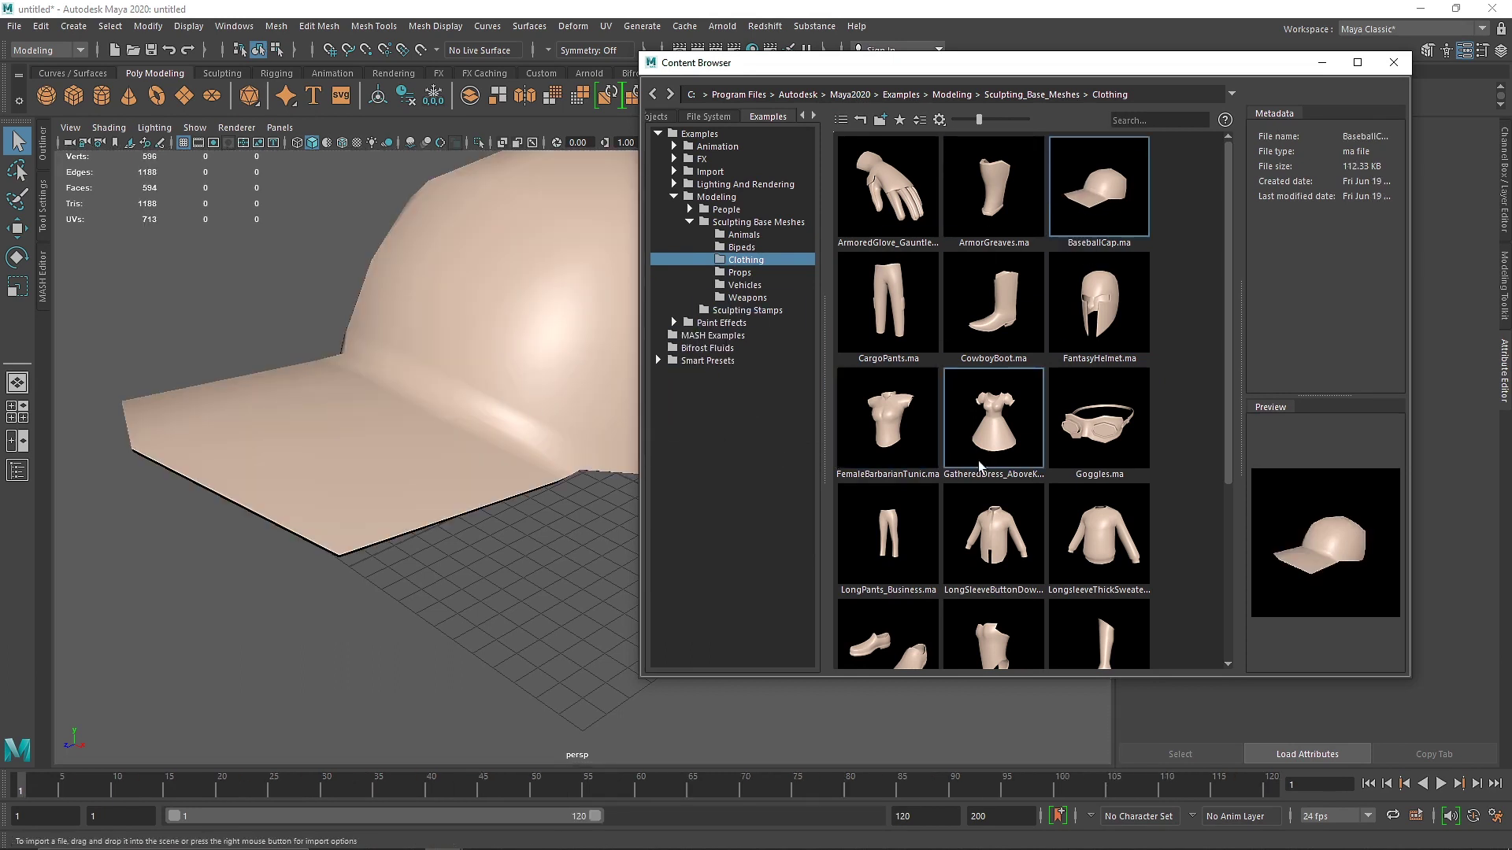
# - Import Goggles.ma into the scene from the Clothing folder and close the Content Browser
pyautogui.scroll(-3, 1008, 480)
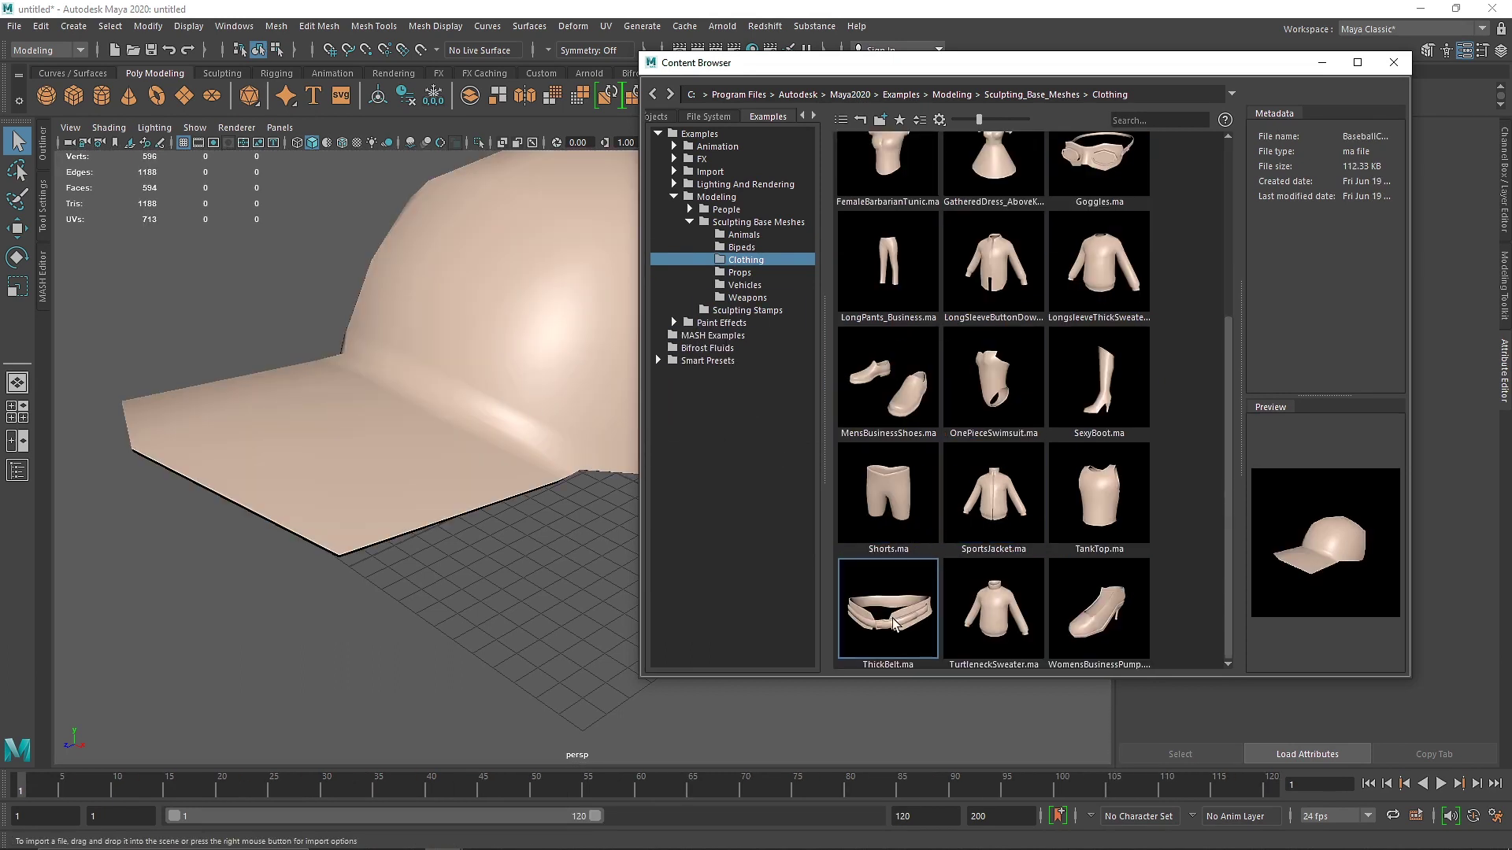
pyautogui.scroll(3, 892, 607)
pyautogui.moveTo(1099, 422); pyautogui.dragTo(473, 634)
pyautogui.scroll(-3, 975, 543)
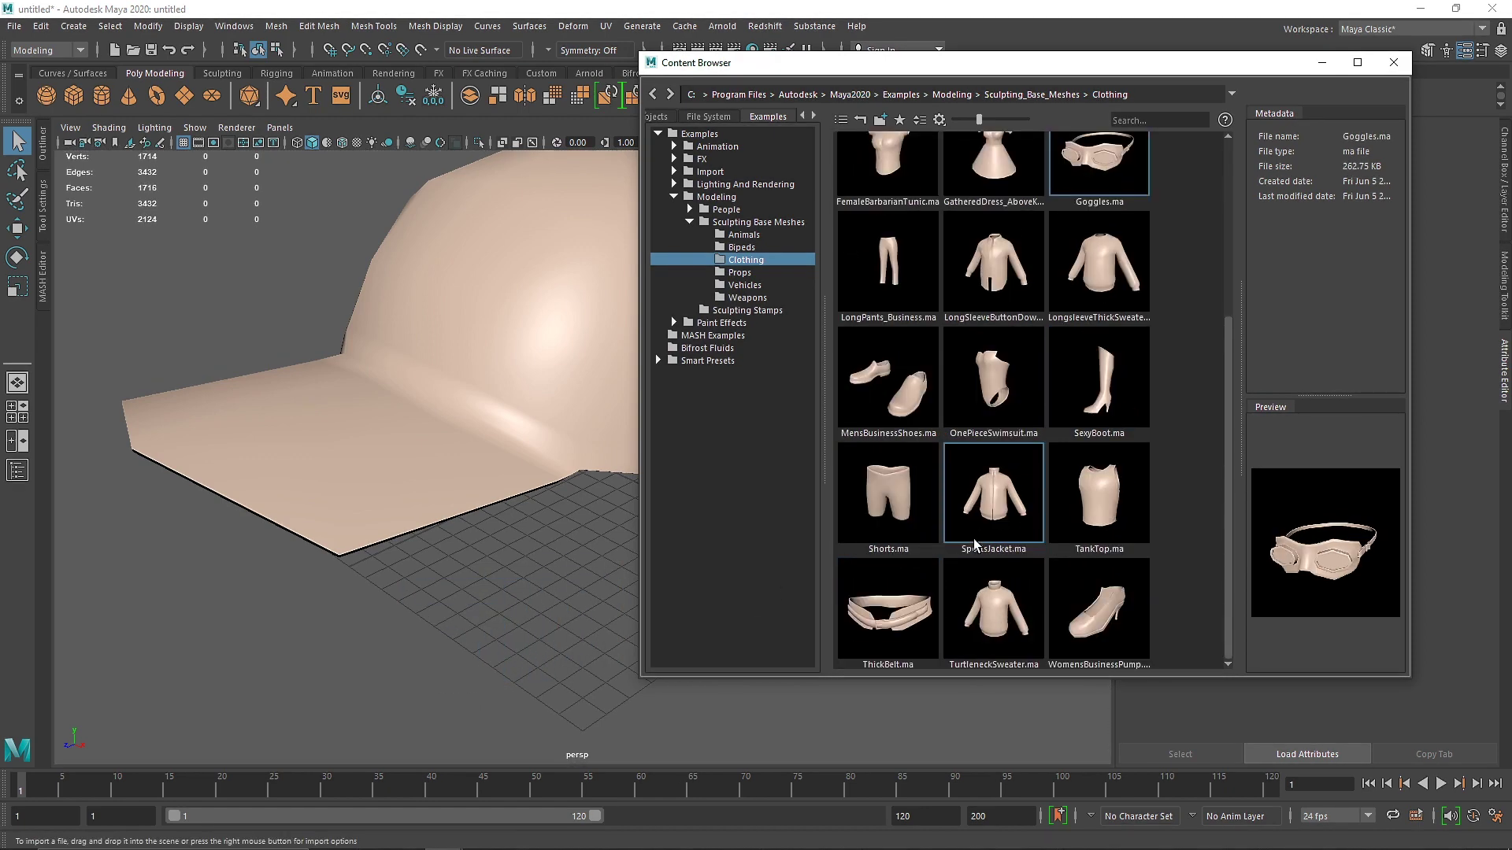
pyautogui.scroll(3, 967, 554)
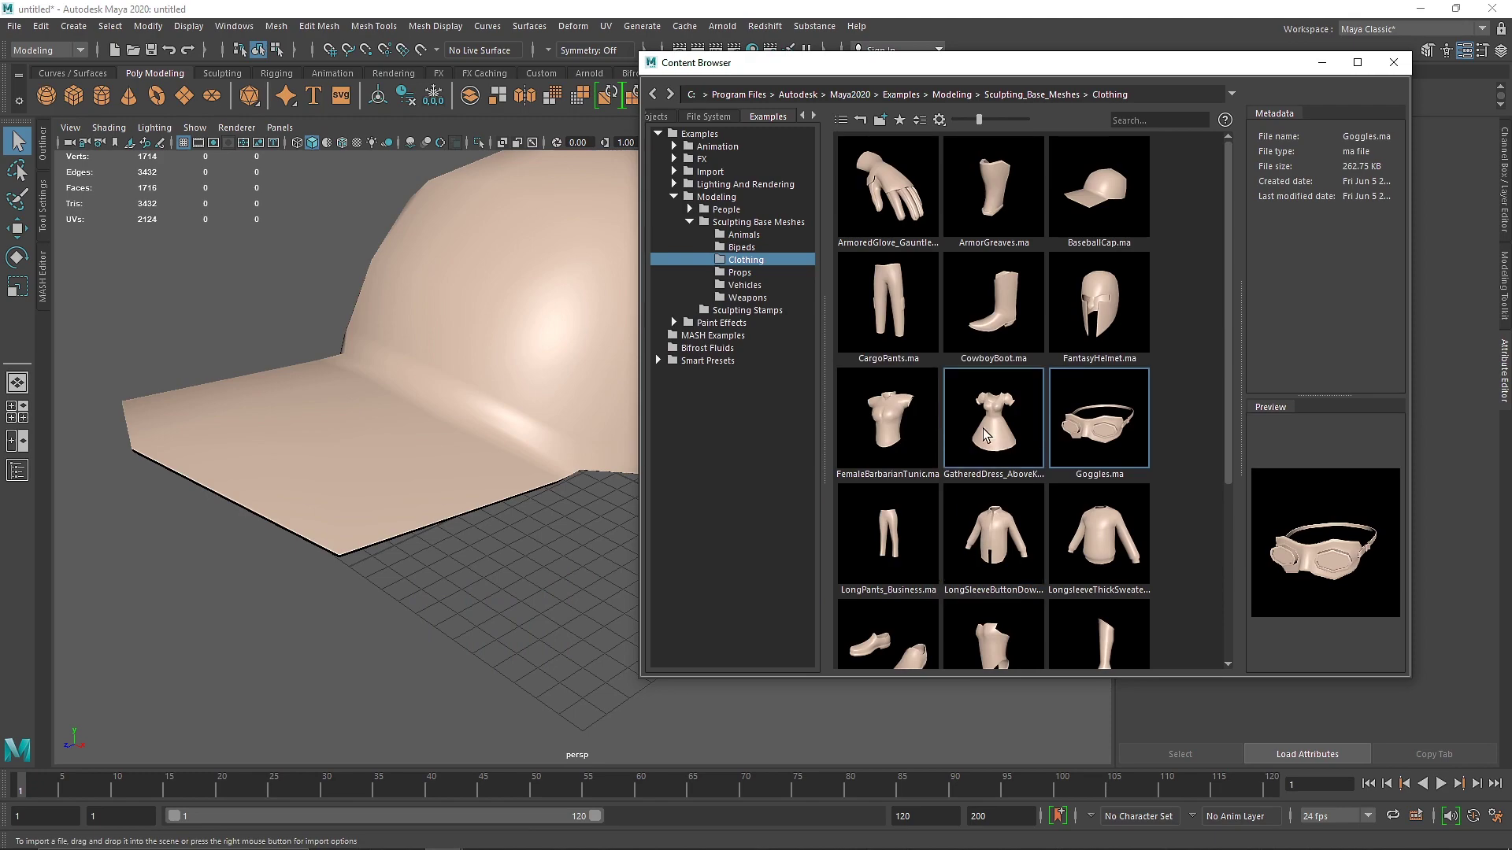
pyautogui.click(1395, 62)
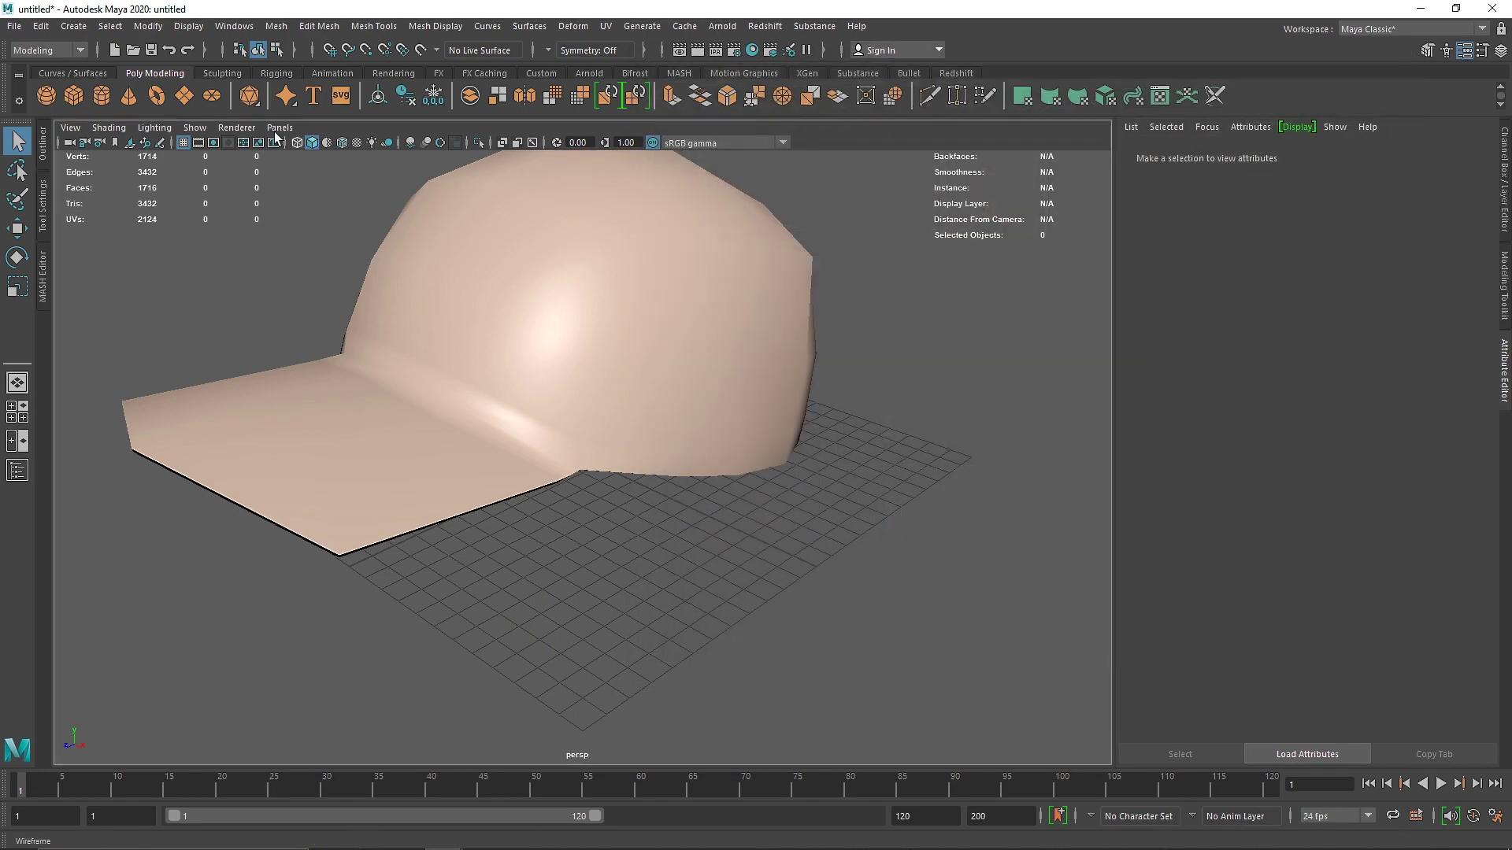
# - Create a polygon torus at the origin
pyautogui.moveTo(639, 483)
pyautogui.keyDown('alt'); pyautogui.mouseDown()
pyautogui.moveTo(769, 432)
pyautogui.moveTo(848, 447)
pyautogui.moveTo(632, 514)
pyautogui.moveTo(622, 471)
pyautogui.mouseUp(); pyautogui.keyUp('alt')
pyautogui.scroll(-8, 632, 514)
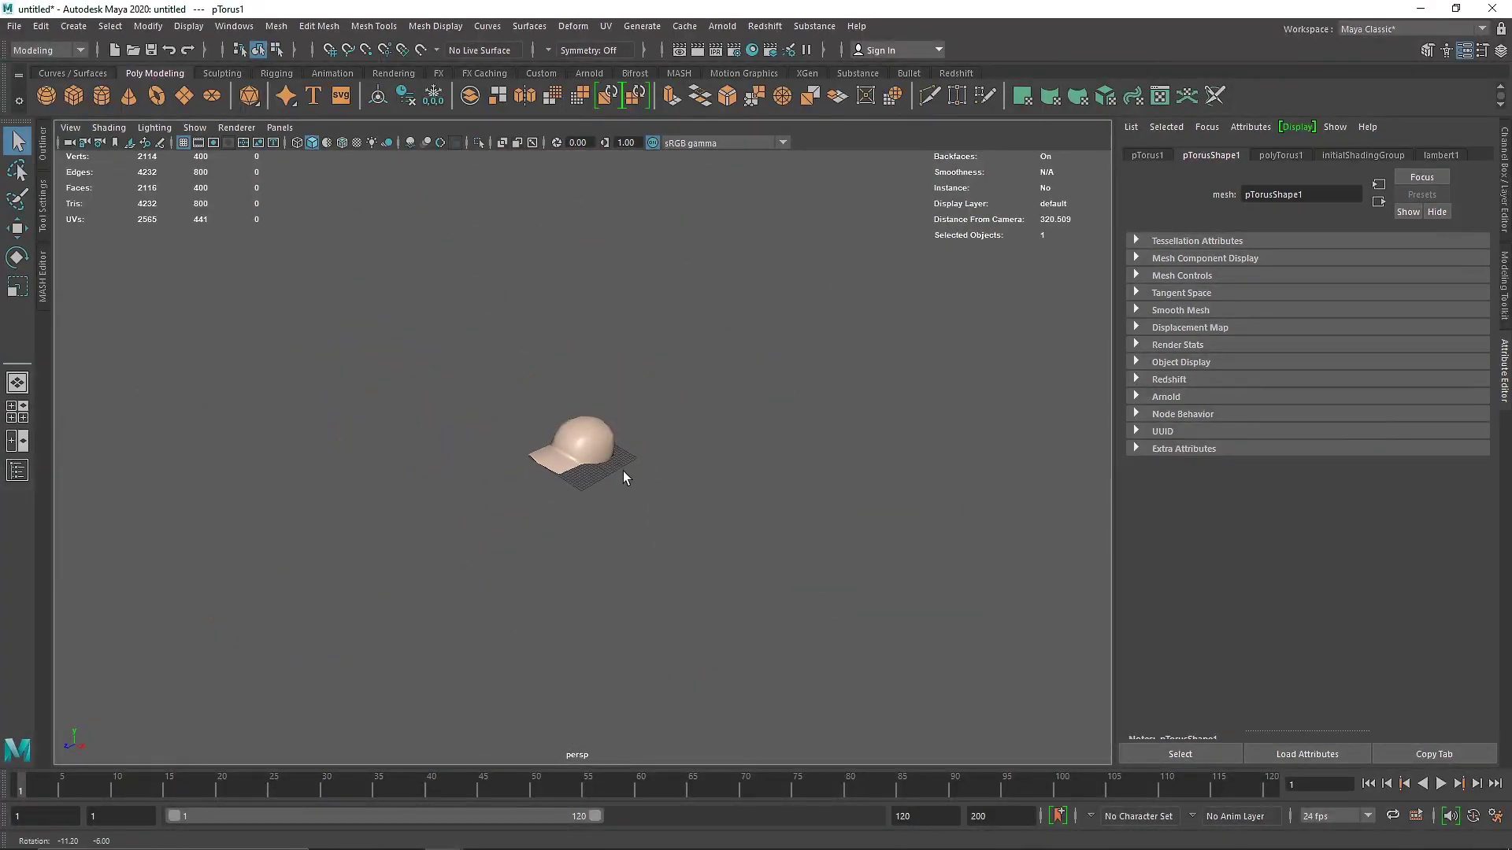
pyautogui.scroll(4, 622, 408)
# - Extend the end of the playback range to frame 200
pyautogui.click(598, 385)
pyautogui.scroll(5, 635, 707)
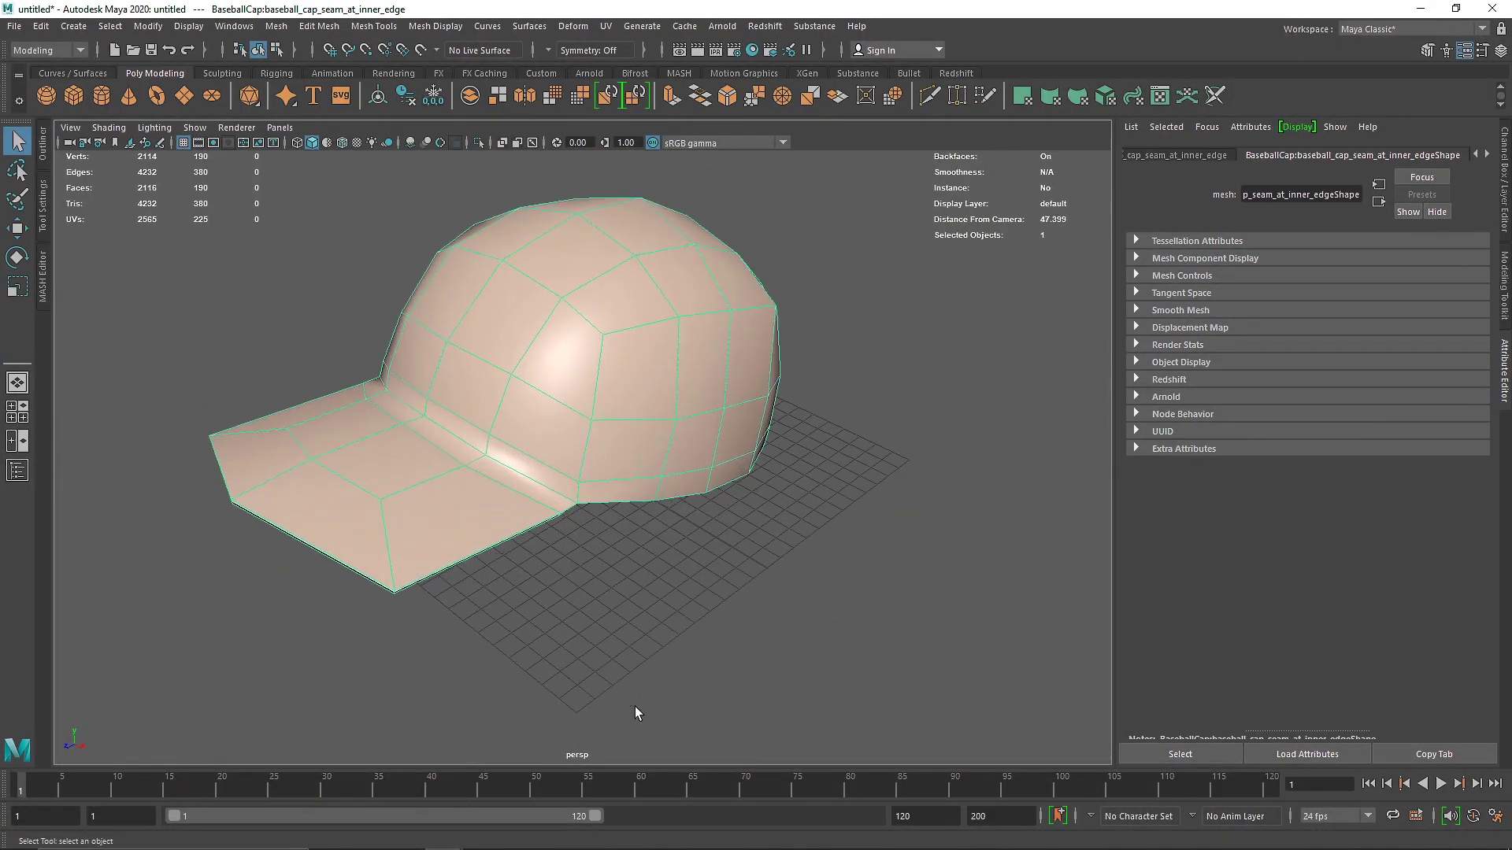
pyautogui.moveTo(596, 815); pyautogui.dragTo(872, 816)
# - Select the fantasy helmet high above the grid, display the Outliner and activate the Move tool
pyautogui.scroll(-12, 446, 416)
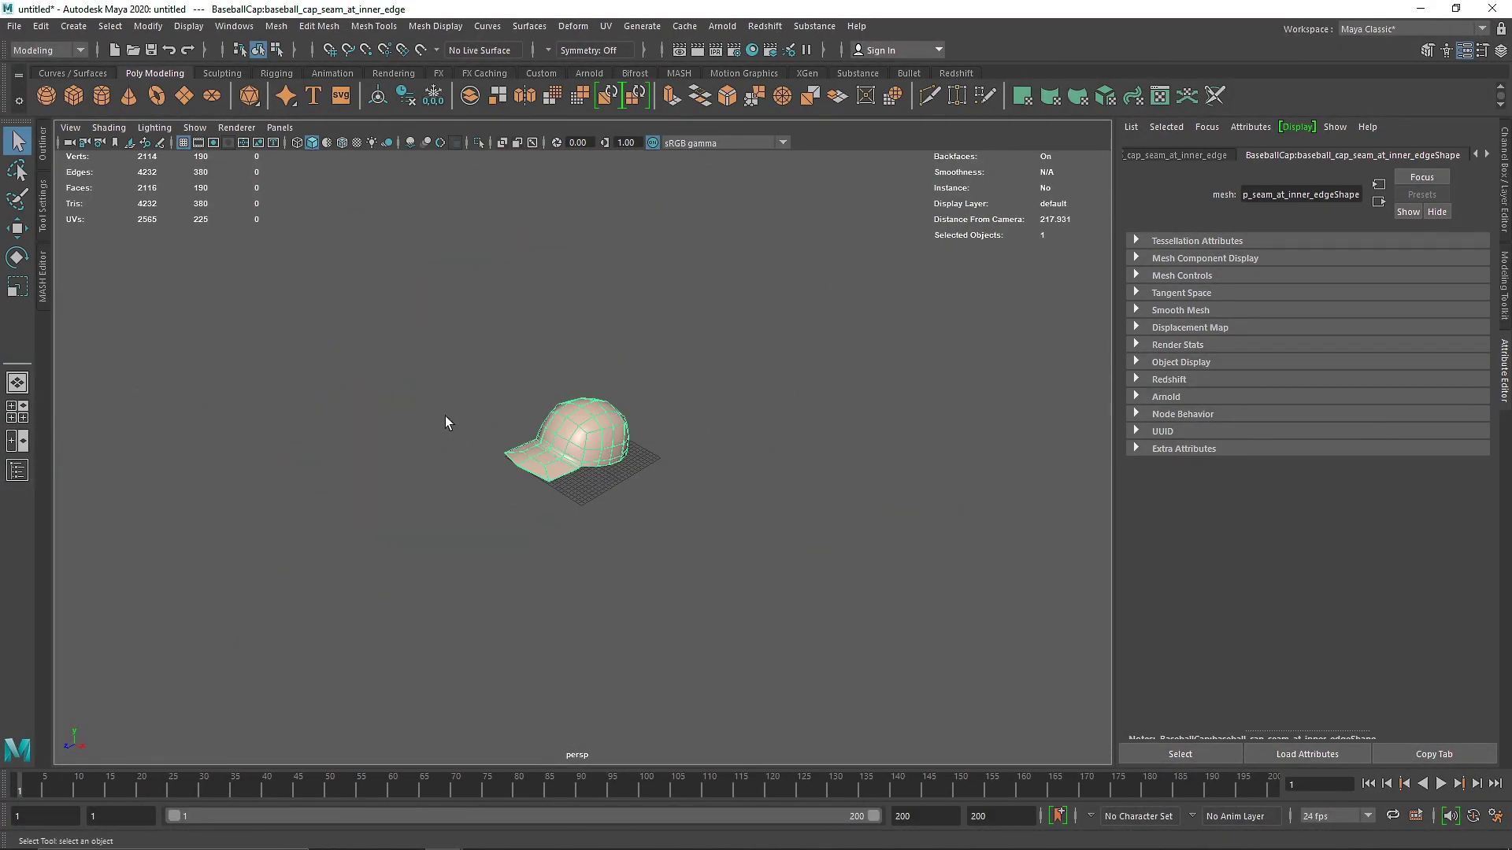
pyautogui.keyDown('alt'); pyautogui.moveTo(645, 441); pyautogui.dragTo(644, 458, button='middle'); pyautogui.keyUp('alt')
pyautogui.scroll(2, 645, 458)
pyautogui.click(582, 222)
pyautogui.keyDown('alt'); pyautogui.moveTo(618, 276); pyautogui.dragTo(560, 344); pyautogui.keyUp('alt')
pyautogui.keyDown('alt'); pyautogui.moveTo(615, 315); pyautogui.dragTo(634, 390, button='middle'); pyautogui.keyUp('alt')
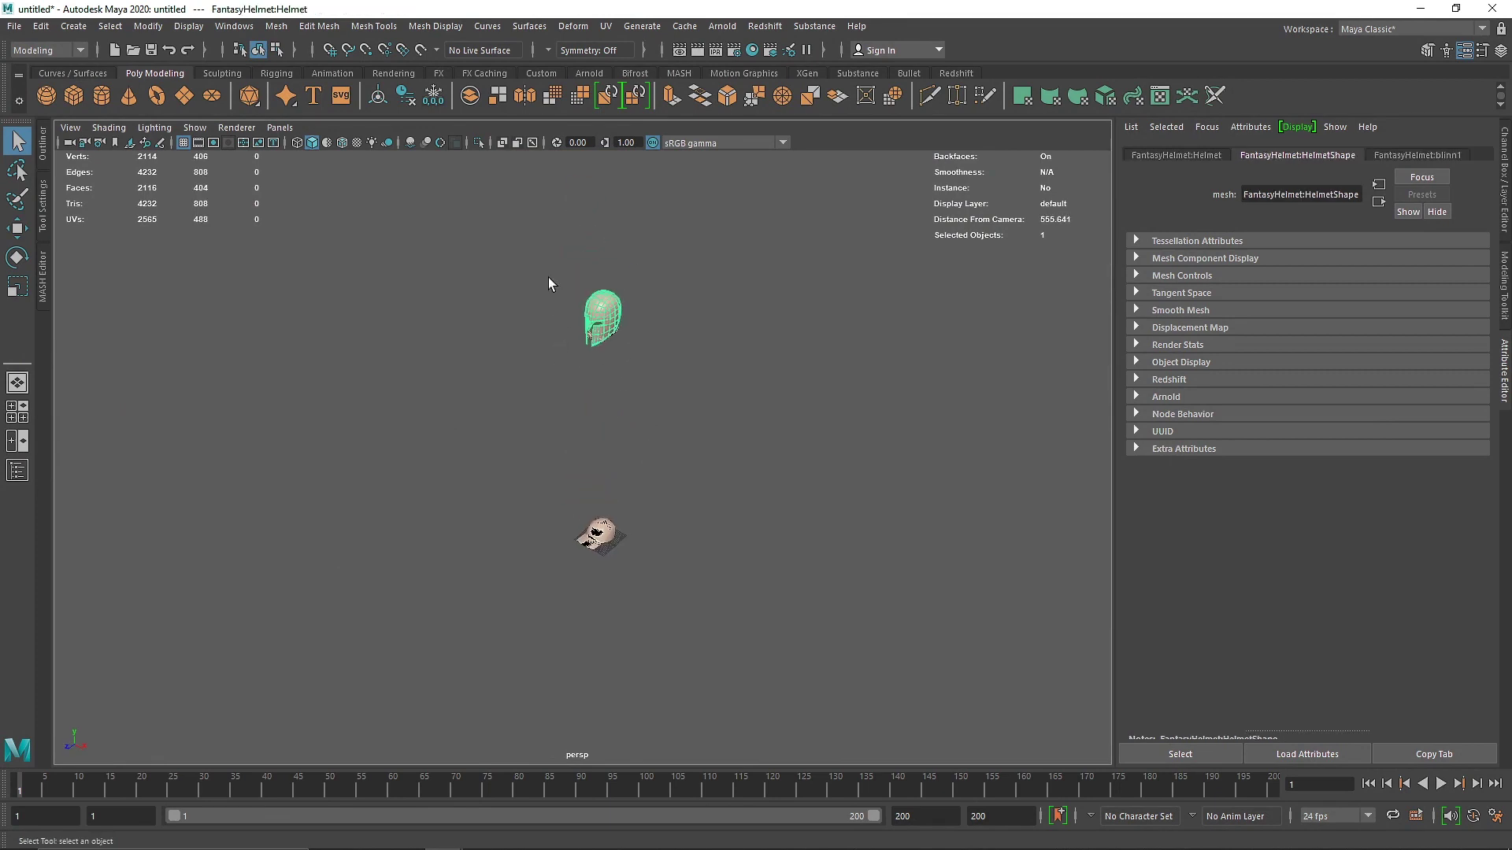
pyautogui.click(43, 144)
pyautogui.press('w')
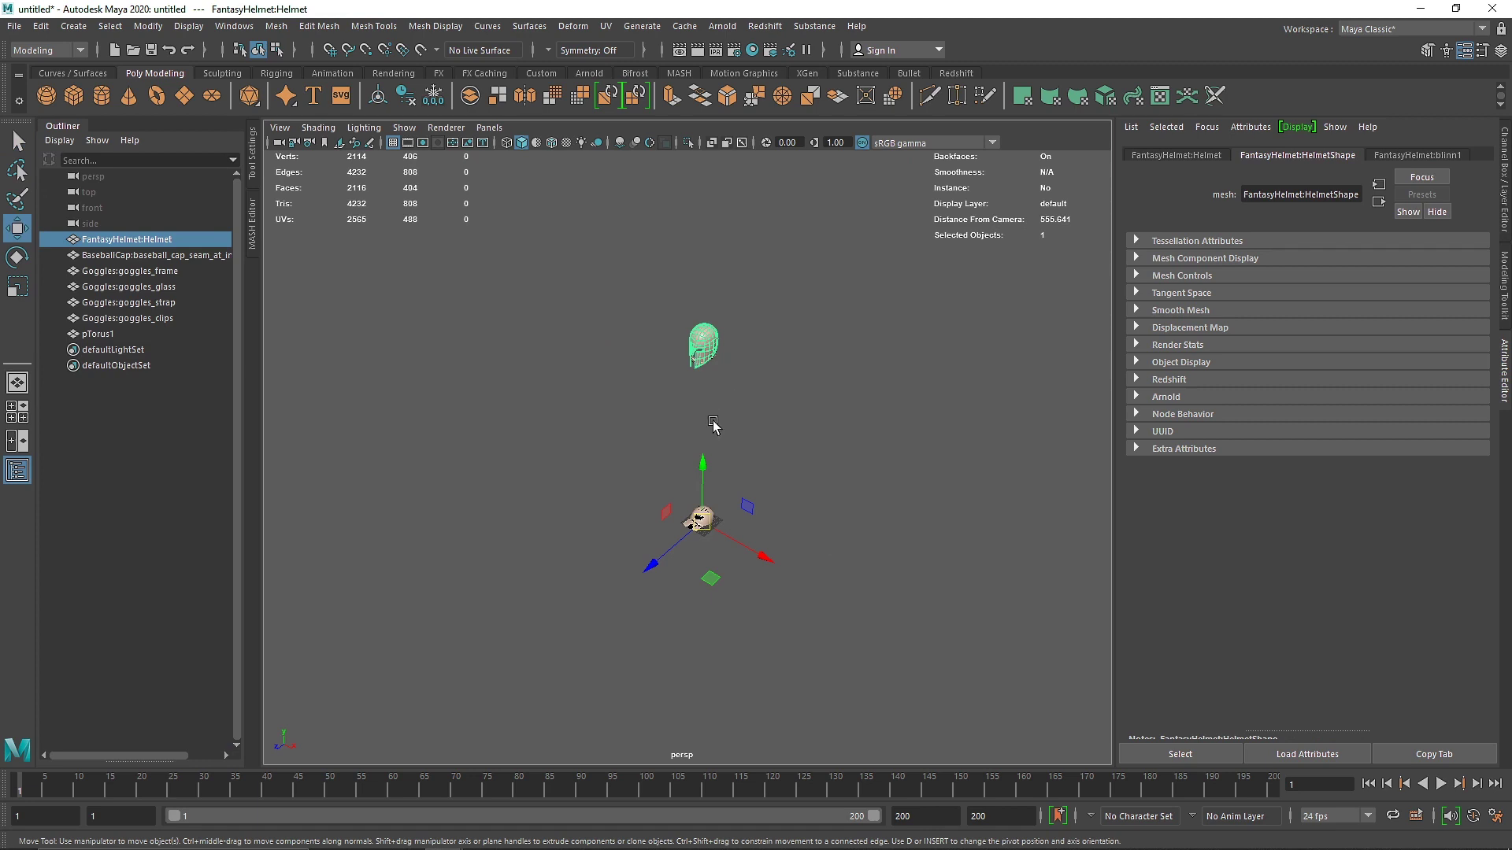
# - Center the pivot of the fantasy helmet
pyautogui.moveTo(690, 473); pyautogui.dragTo(696, 347)
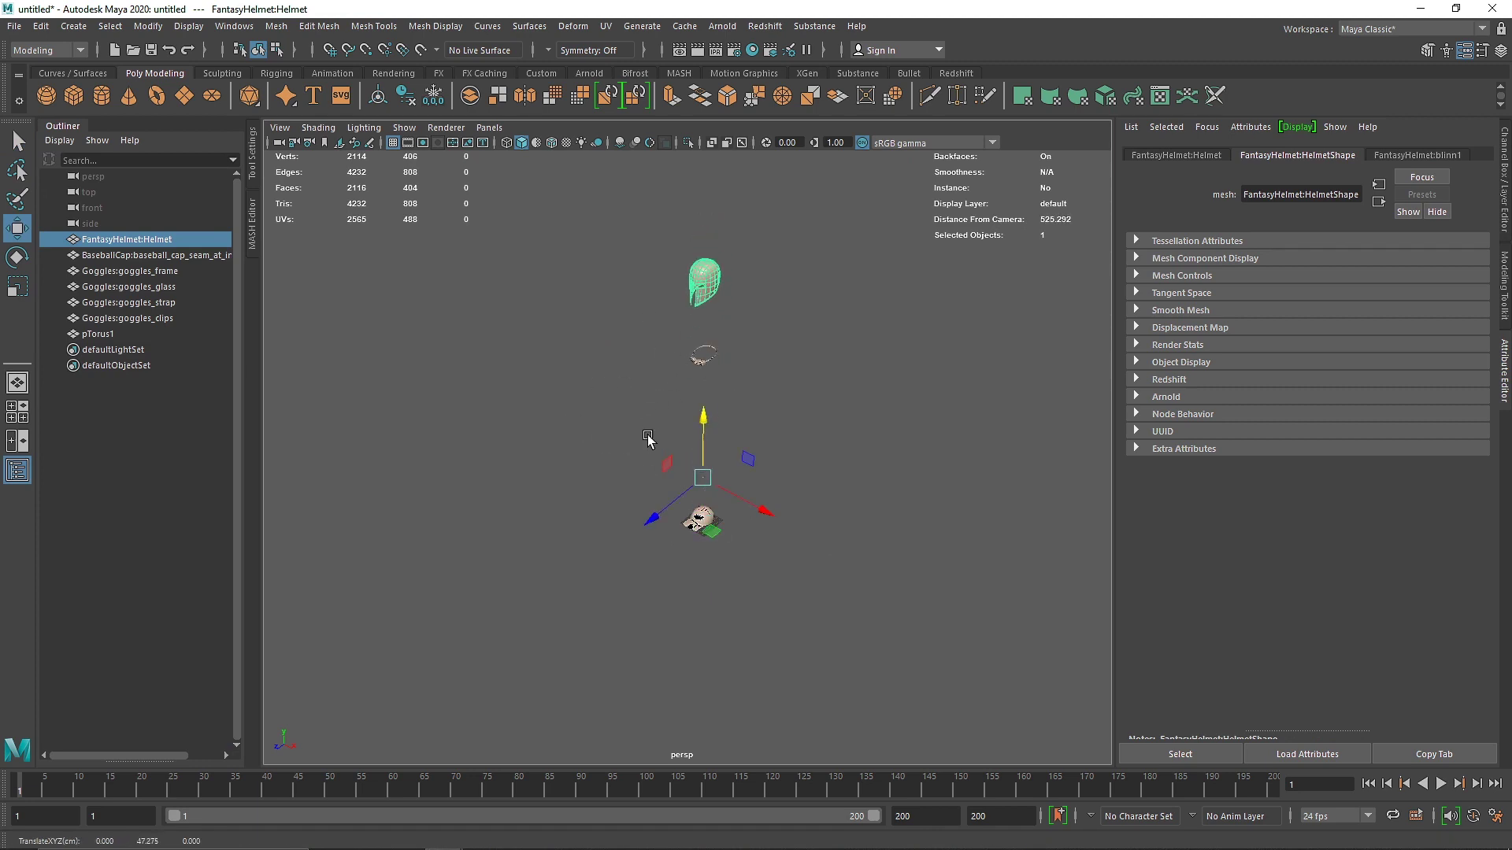
pyautogui.hotkey('ctrl', 'z')
pyautogui.click(76, 26)
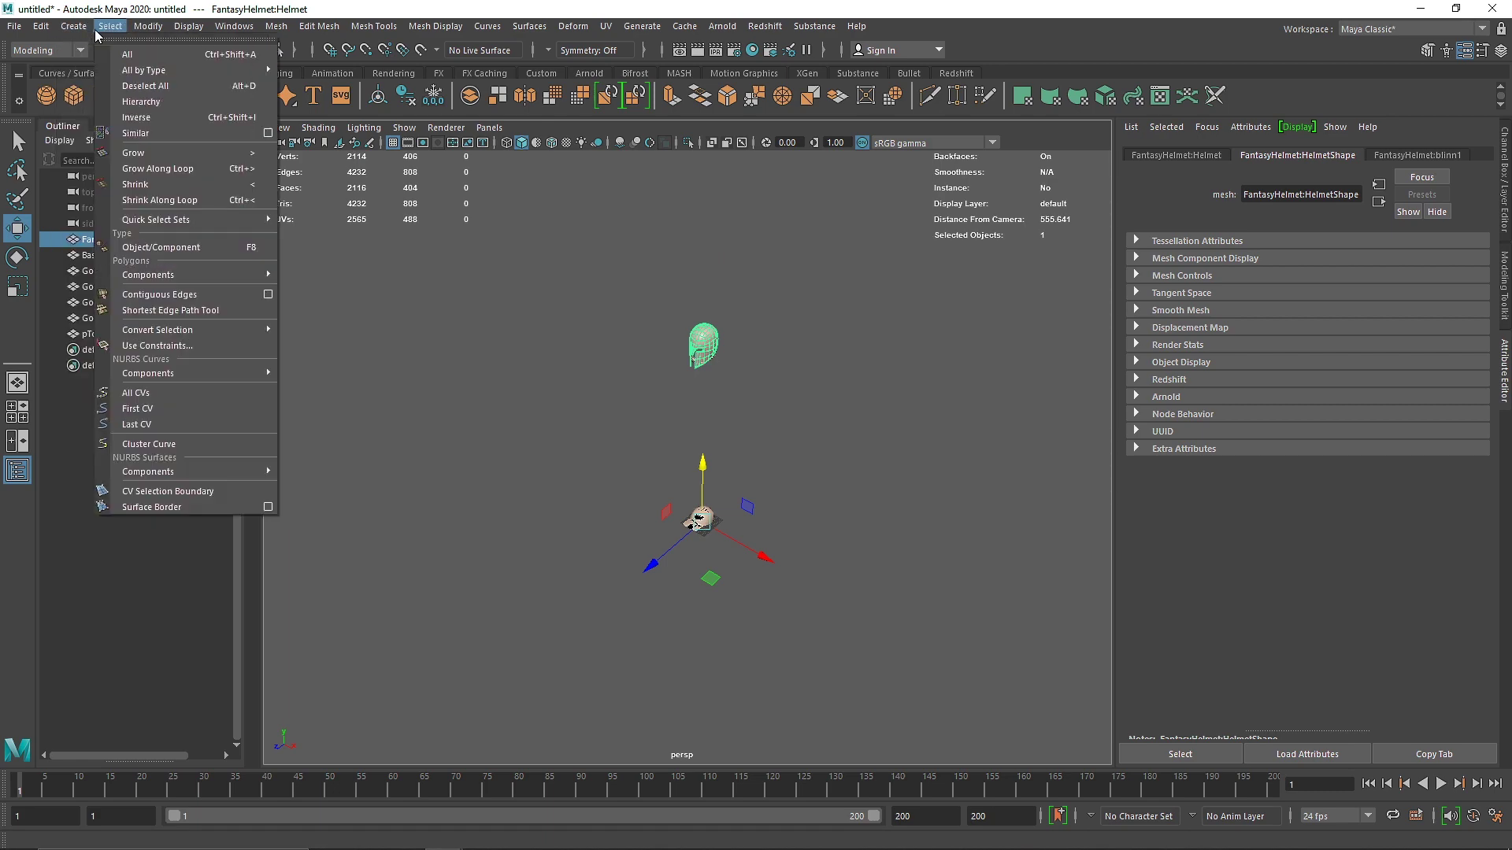
pyautogui.moveTo(168, 30)
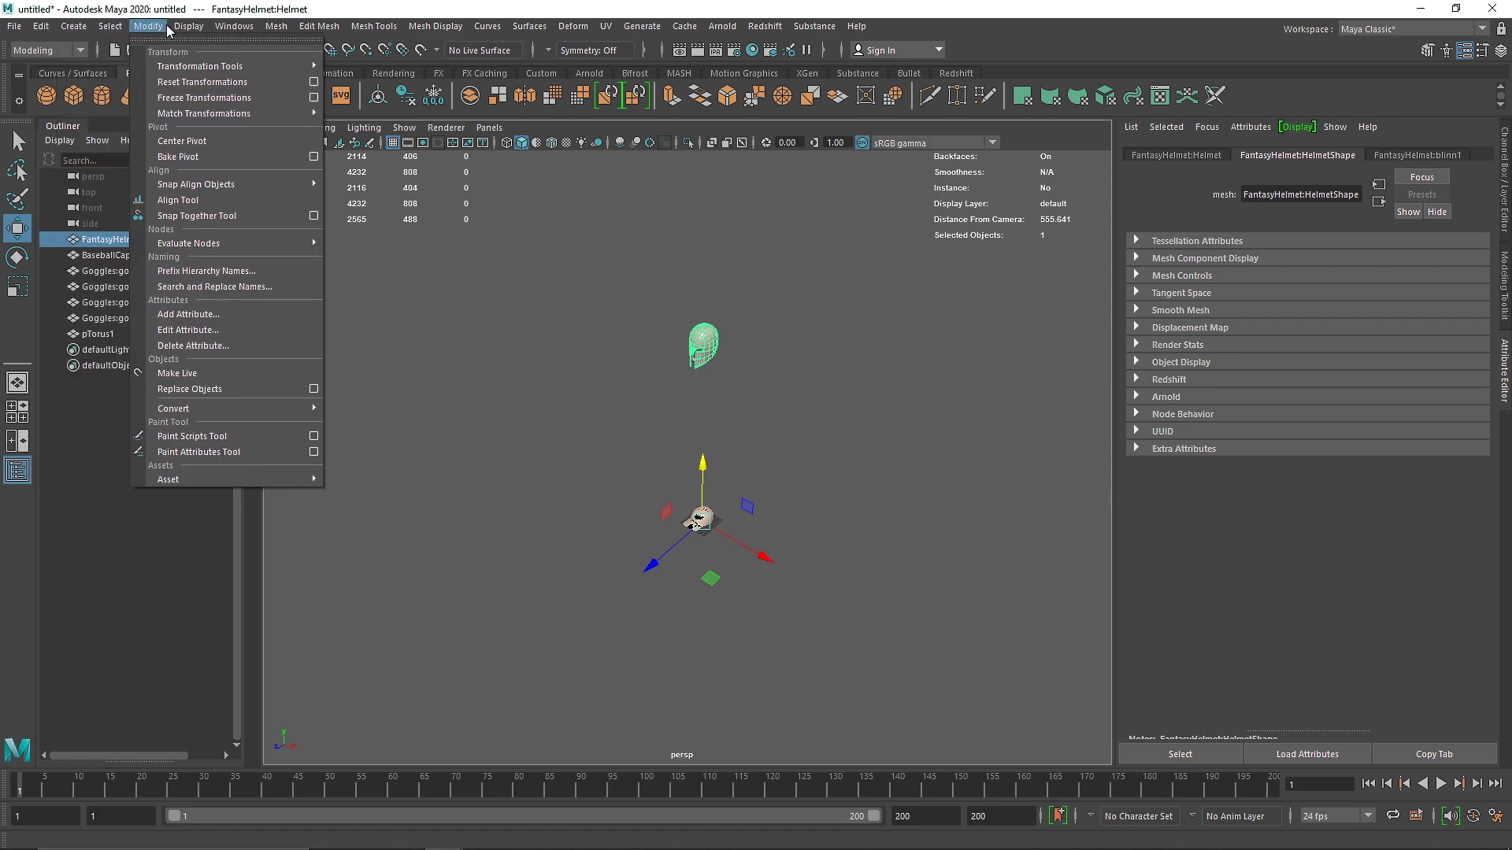
pyautogui.click(185, 141)
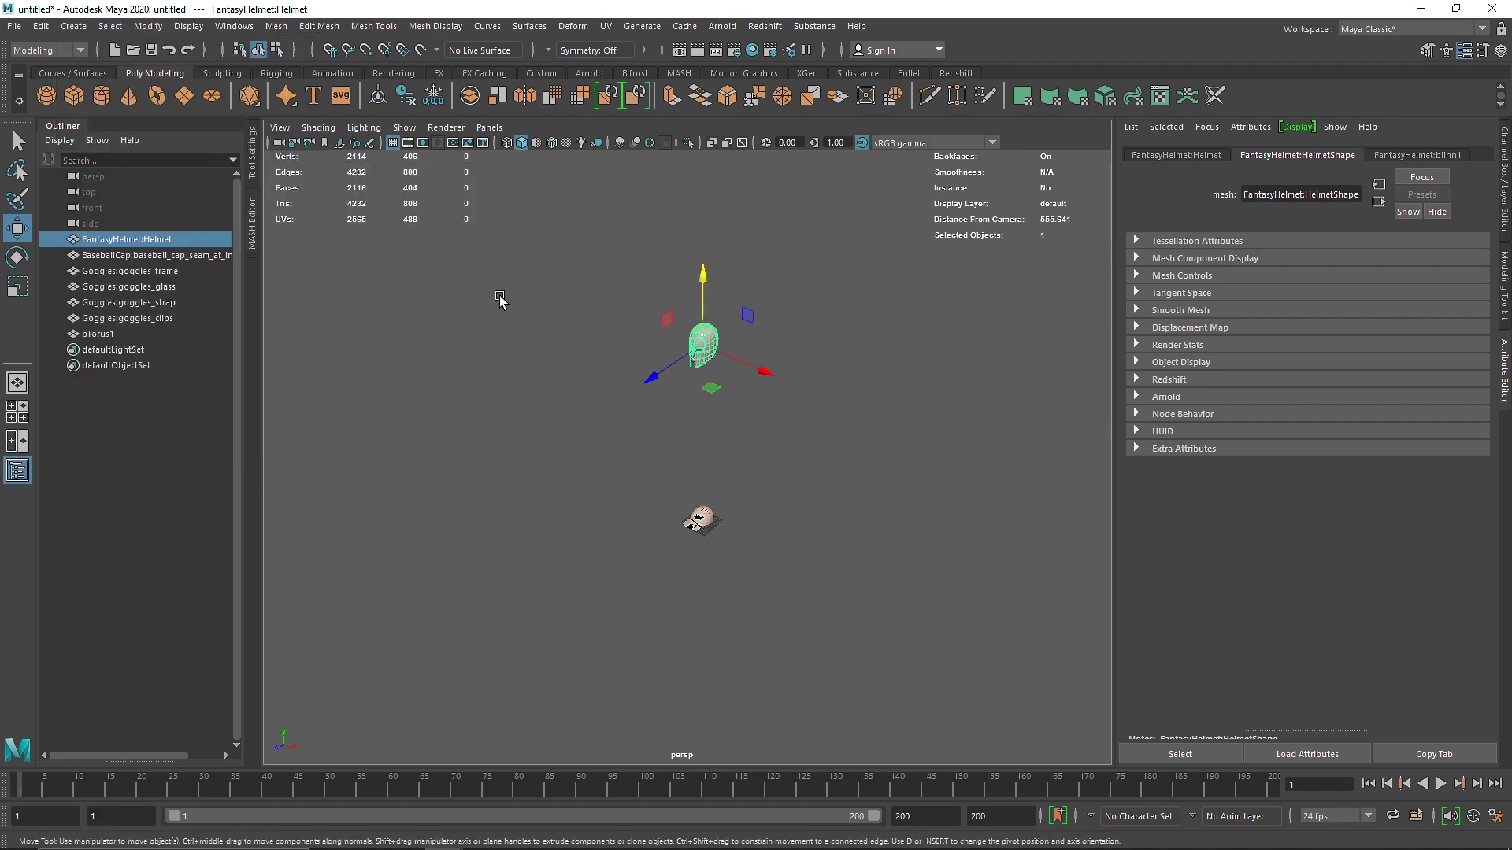
# - In the front view, lower the fantasy helmet to the grid origin
pyautogui.press('space')
pyautogui.press('space')
pyautogui.scroll(-5, 556, 483)
pyautogui.scroll(-5, 583, 447)
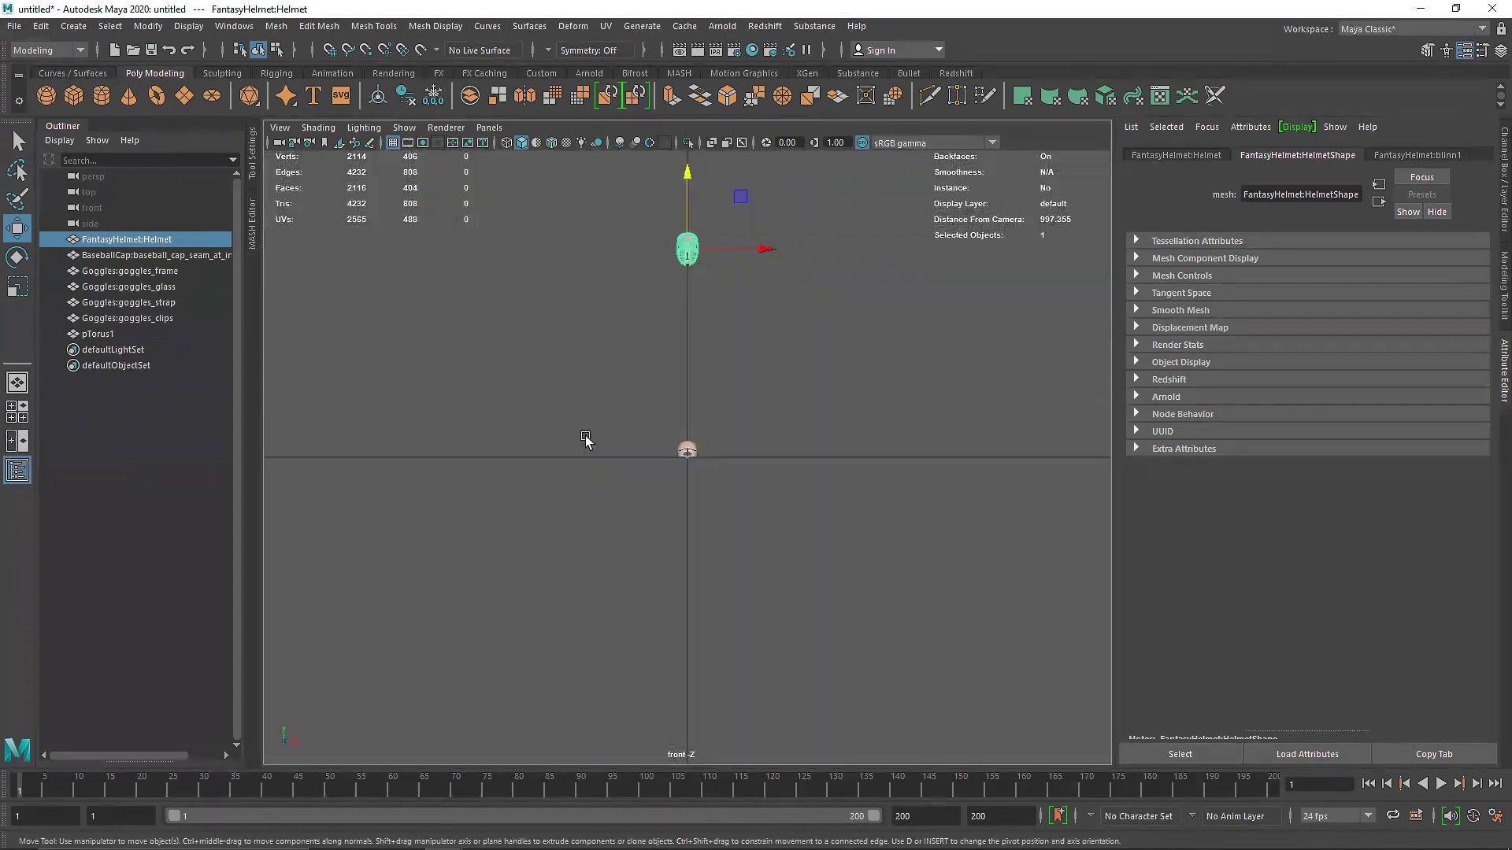
pyautogui.moveTo(674, 227); pyautogui.dragTo(693, 404)
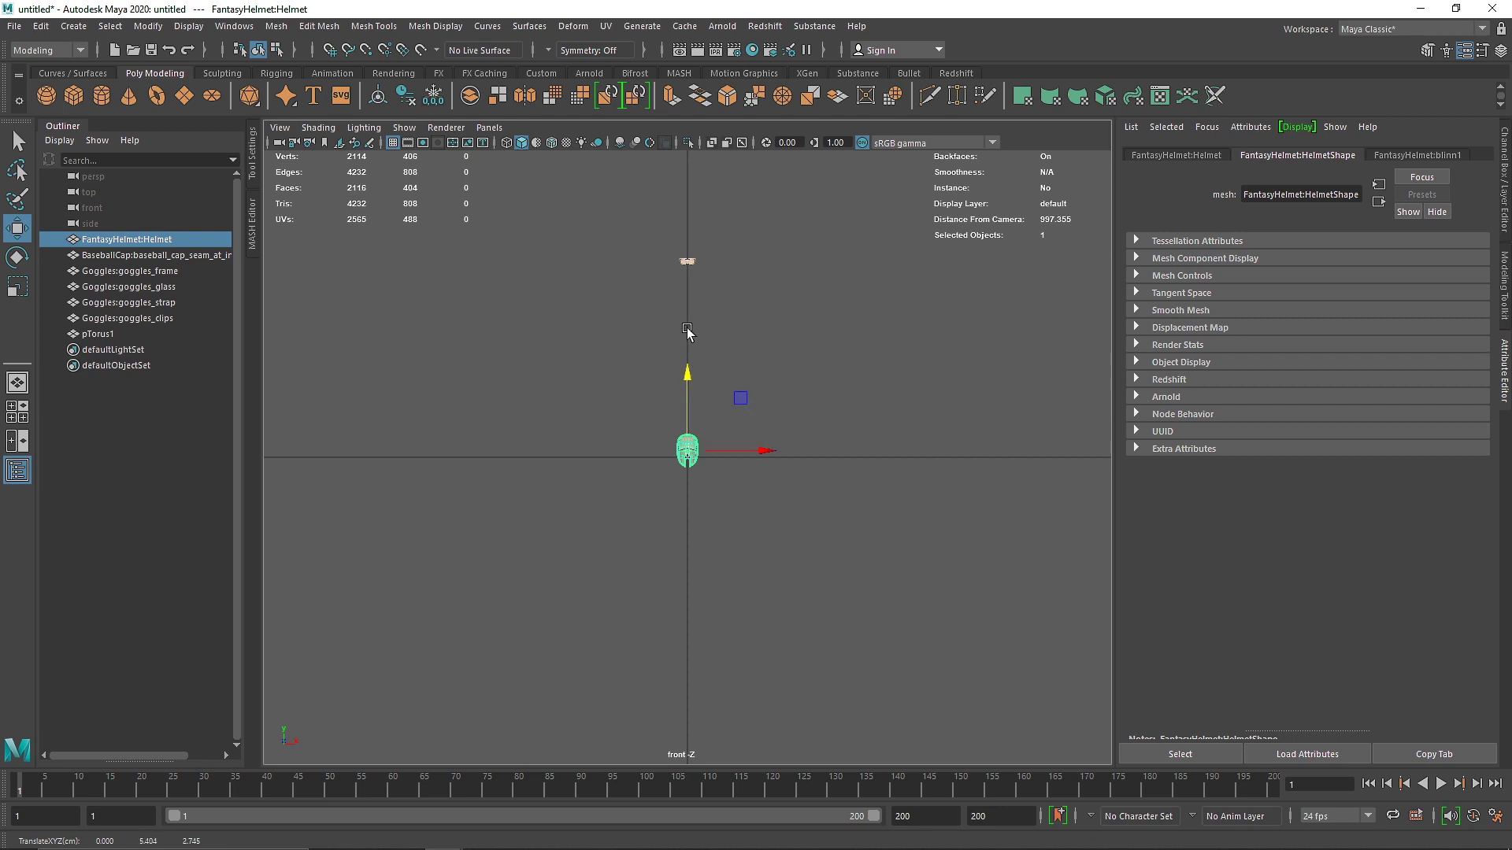
# - Center the pivots of the four goggles pieces and lower them together to the grid origin
pyautogui.moveTo(660, 220); pyautogui.dragTo(760, 303)
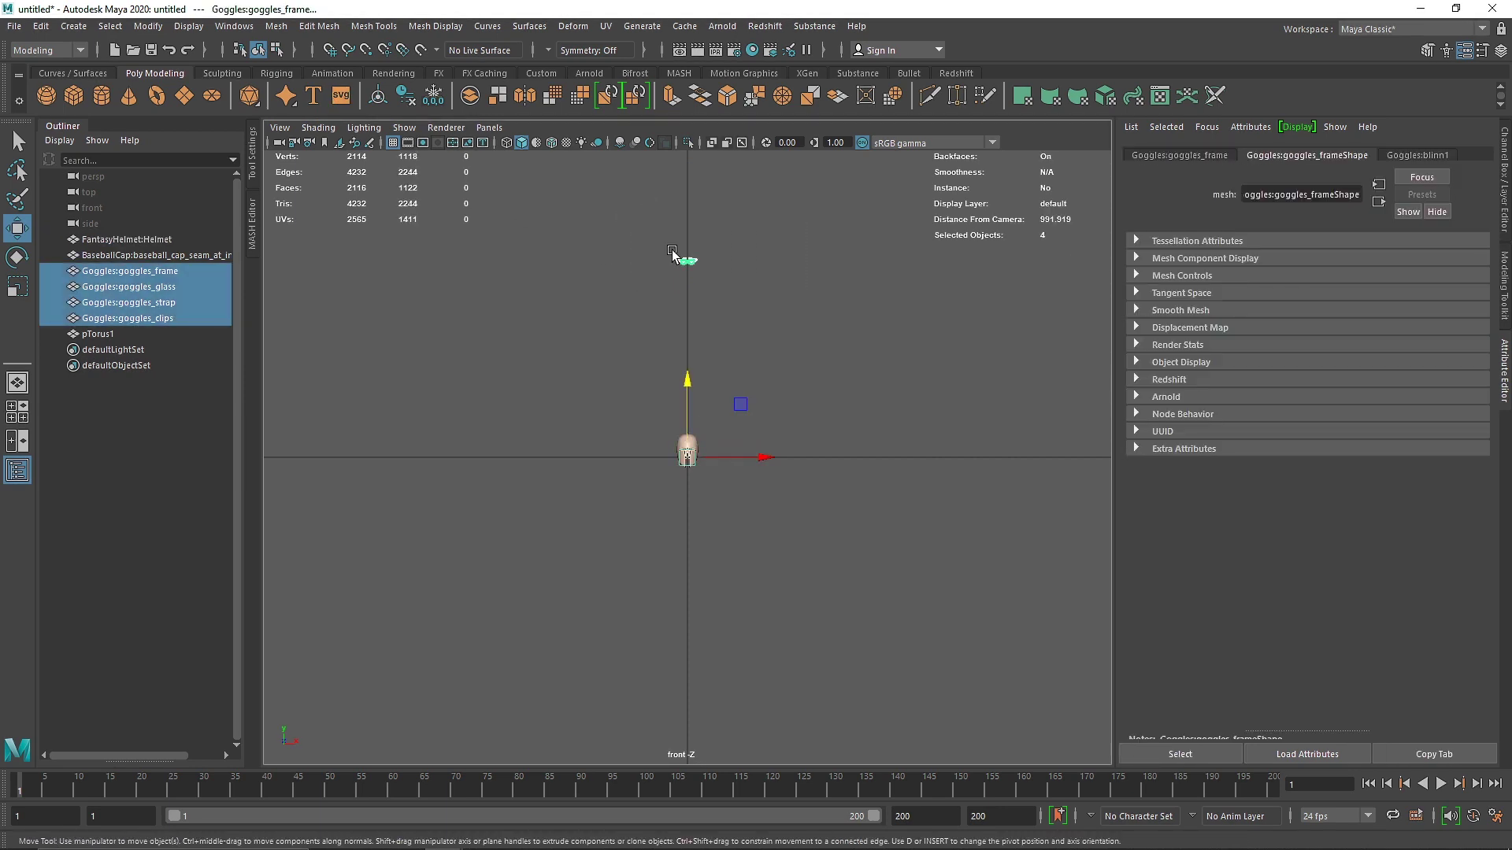
pyautogui.click(379, 97)
pyautogui.moveTo(689, 206); pyautogui.dragTo(689, 374)
pyautogui.click(709, 399)
# - Back in the perspective view, shrink the fantasy helmet and move it beside the grid, and scale the baseball cap down to about 0.35
pyautogui.press('space')
pyautogui.press('space')
pyautogui.keyDown('alt'); pyautogui.moveTo(682, 450); pyautogui.dragTo(686, 455); pyautogui.keyUp('alt')
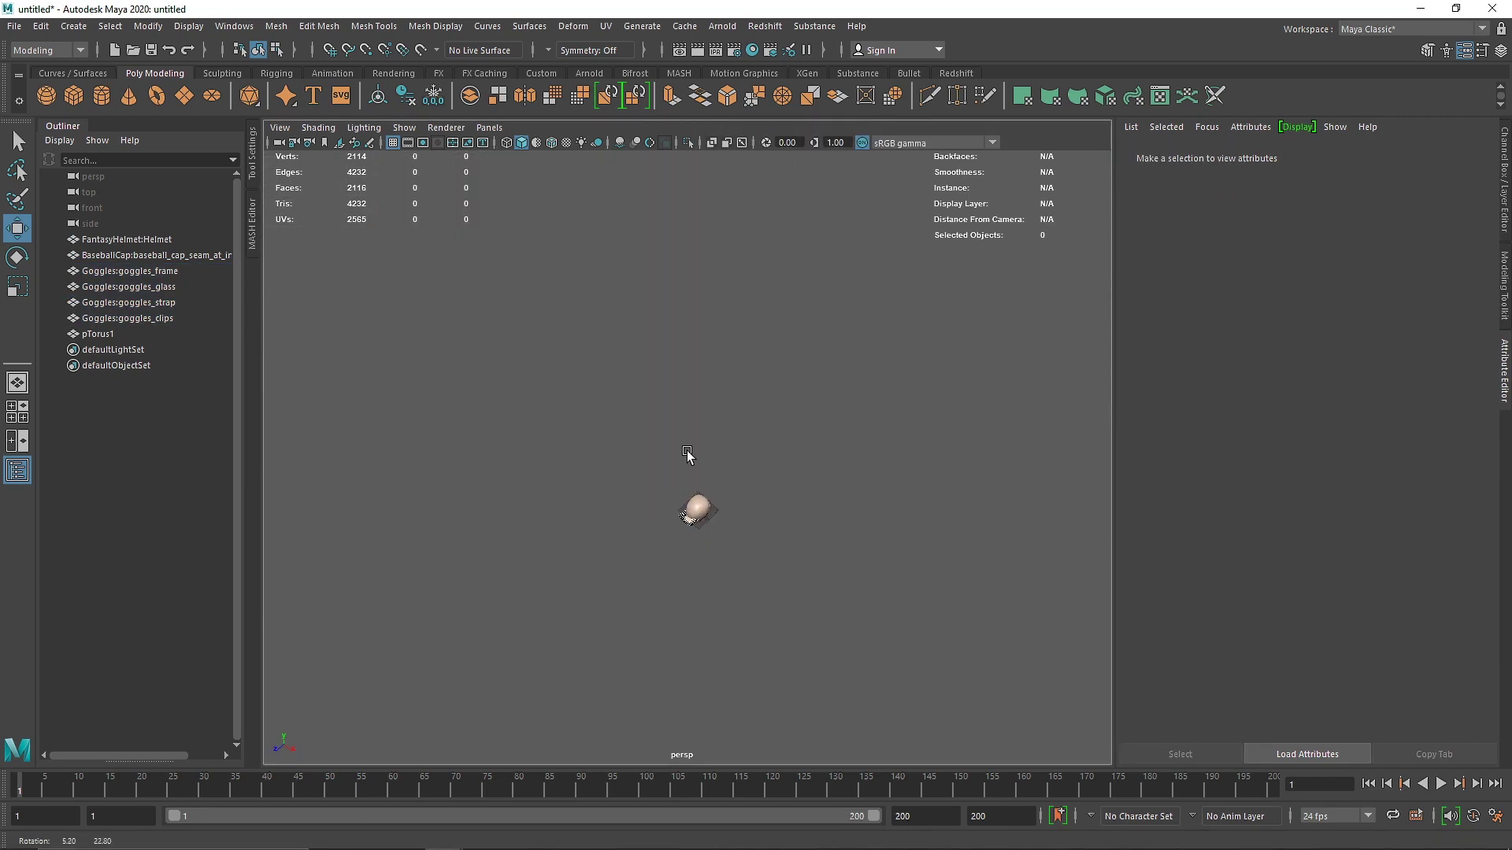
pyautogui.click(708, 505)
pyautogui.press('f')
pyautogui.keyDown('alt'); pyautogui.moveTo(695, 530); pyautogui.dragTo(543, 523); pyautogui.keyUp('alt')
pyautogui.press('r')
pyautogui.click(667, 423)
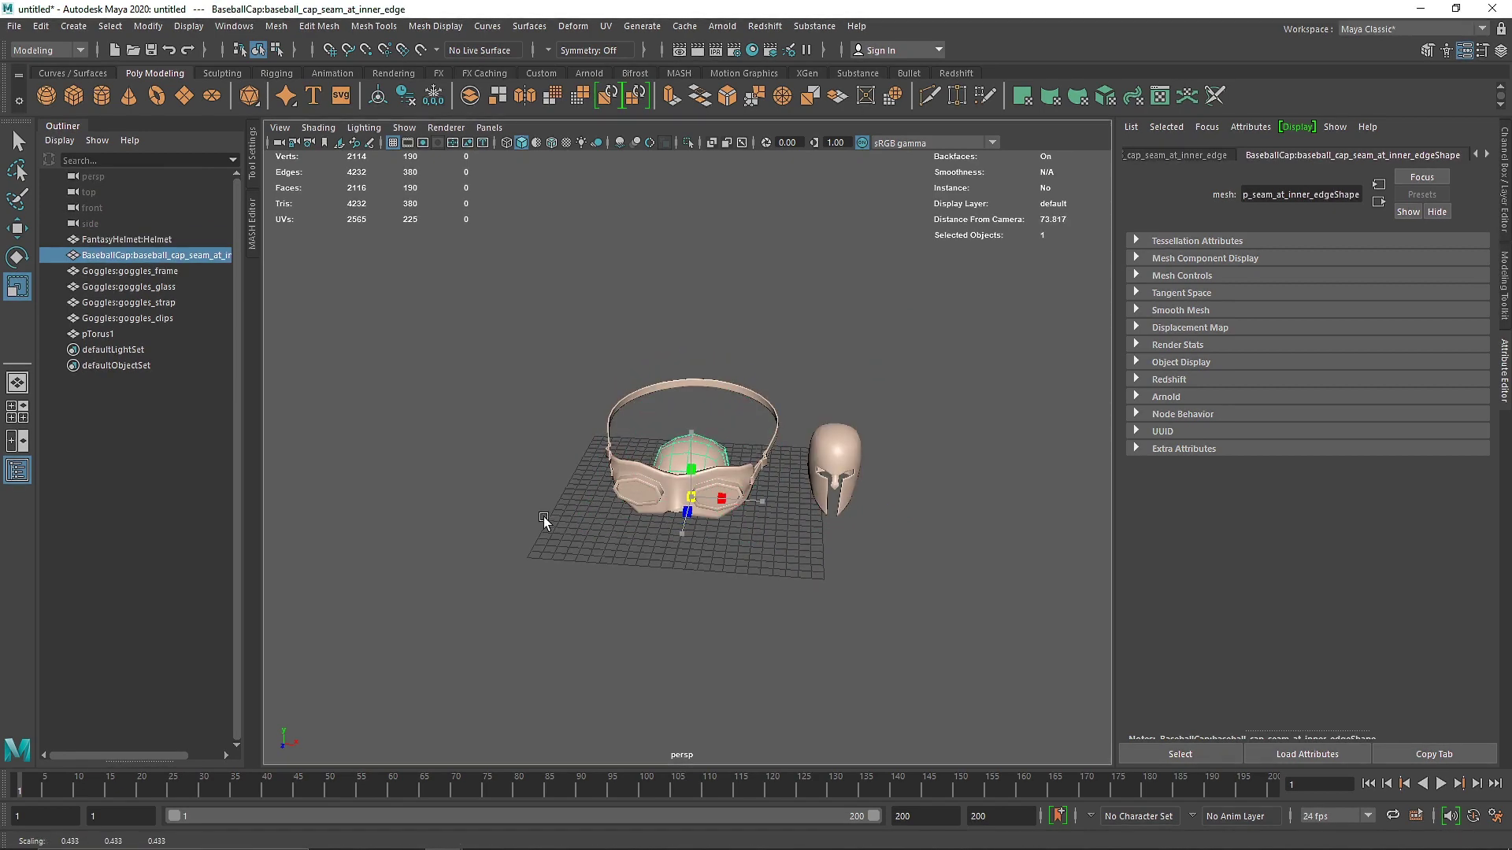
# - Combine the goggles frame, glass, strap and clips into one mesh
pyautogui.click(611, 481)
pyautogui.scroll(5, 611, 481)
pyautogui.keyDown('alt'); pyautogui.moveTo(613, 463); pyautogui.dragTo(531, 436); pyautogui.keyUp('alt')
pyautogui.scroll(2, 512, 426)
pyautogui.moveTo(448, 338); pyautogui.dragTo(503, 631)
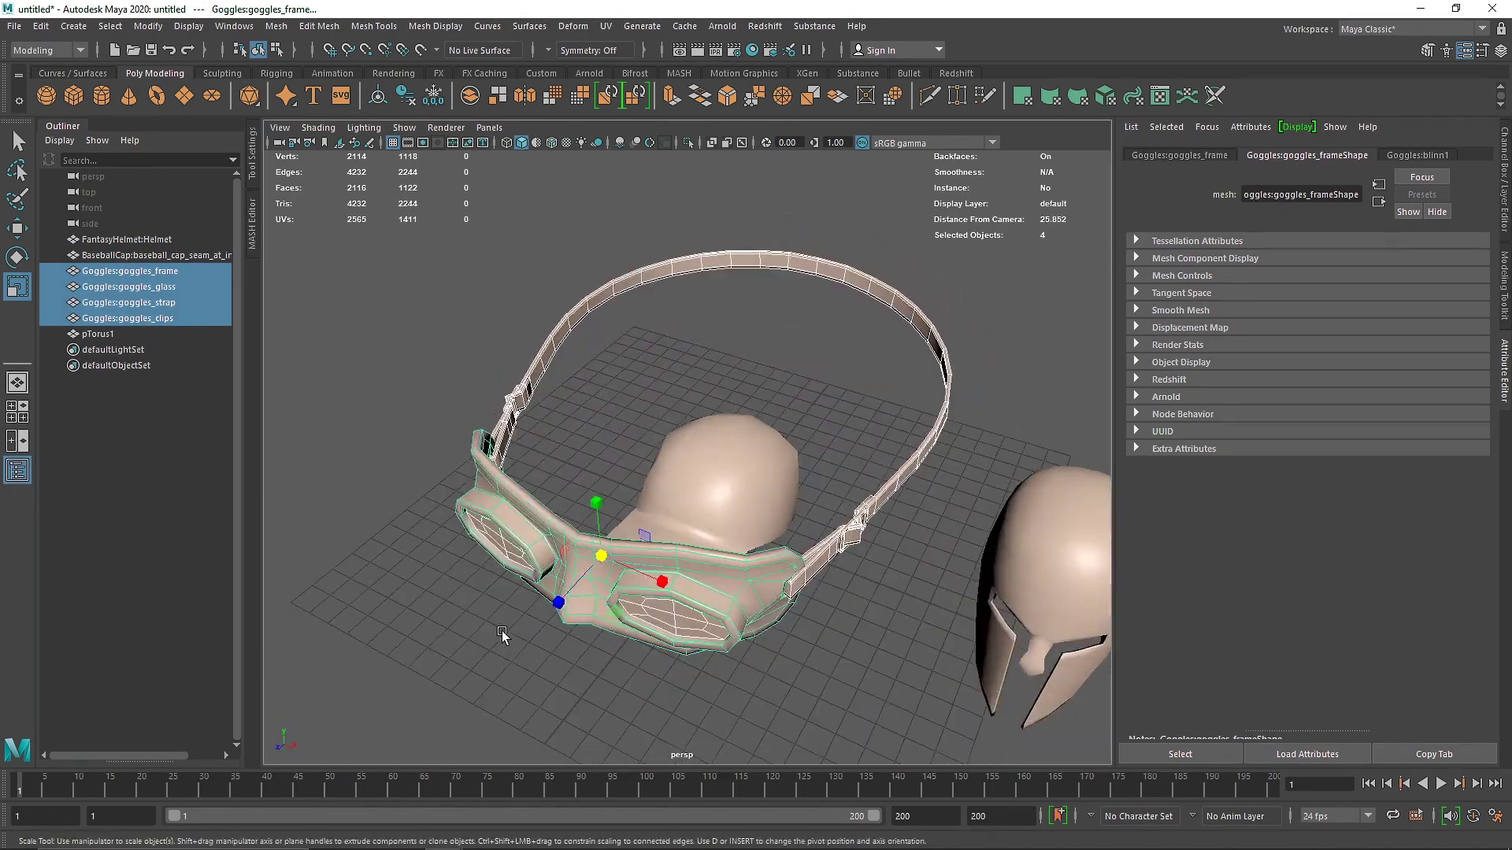
pyautogui.click(276, 26)
pyautogui.click(315, 85)
# - Scale down the combined goggles uniformly and move them along X to the side of the baseball cap
pyautogui.keyDown('alt'); pyautogui.moveTo(630, 368); pyautogui.dragTo(634, 368); pyautogui.keyUp('alt')
pyautogui.moveTo(709, 423); pyautogui.dragTo(441, 415)
pyautogui.press('w')
pyautogui.moveTo(763, 438); pyautogui.dragTo(659, 430)
# - Scale the baseball cap down uniformly to about 0.26
pyautogui.click(678, 457)
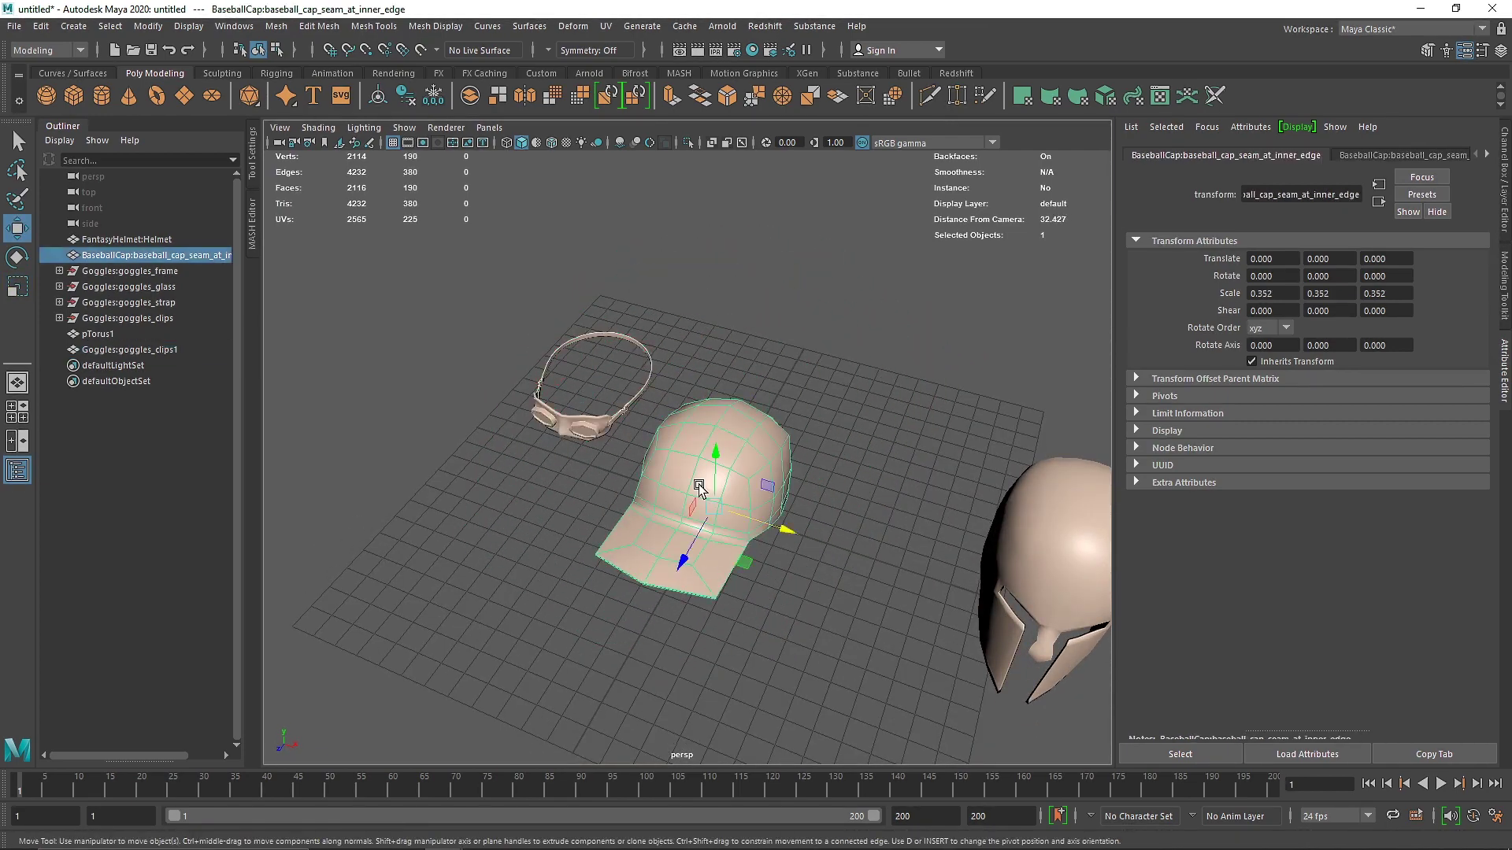
pyautogui.press('r')
pyautogui.moveTo(711, 510); pyautogui.dragTo(693, 511)
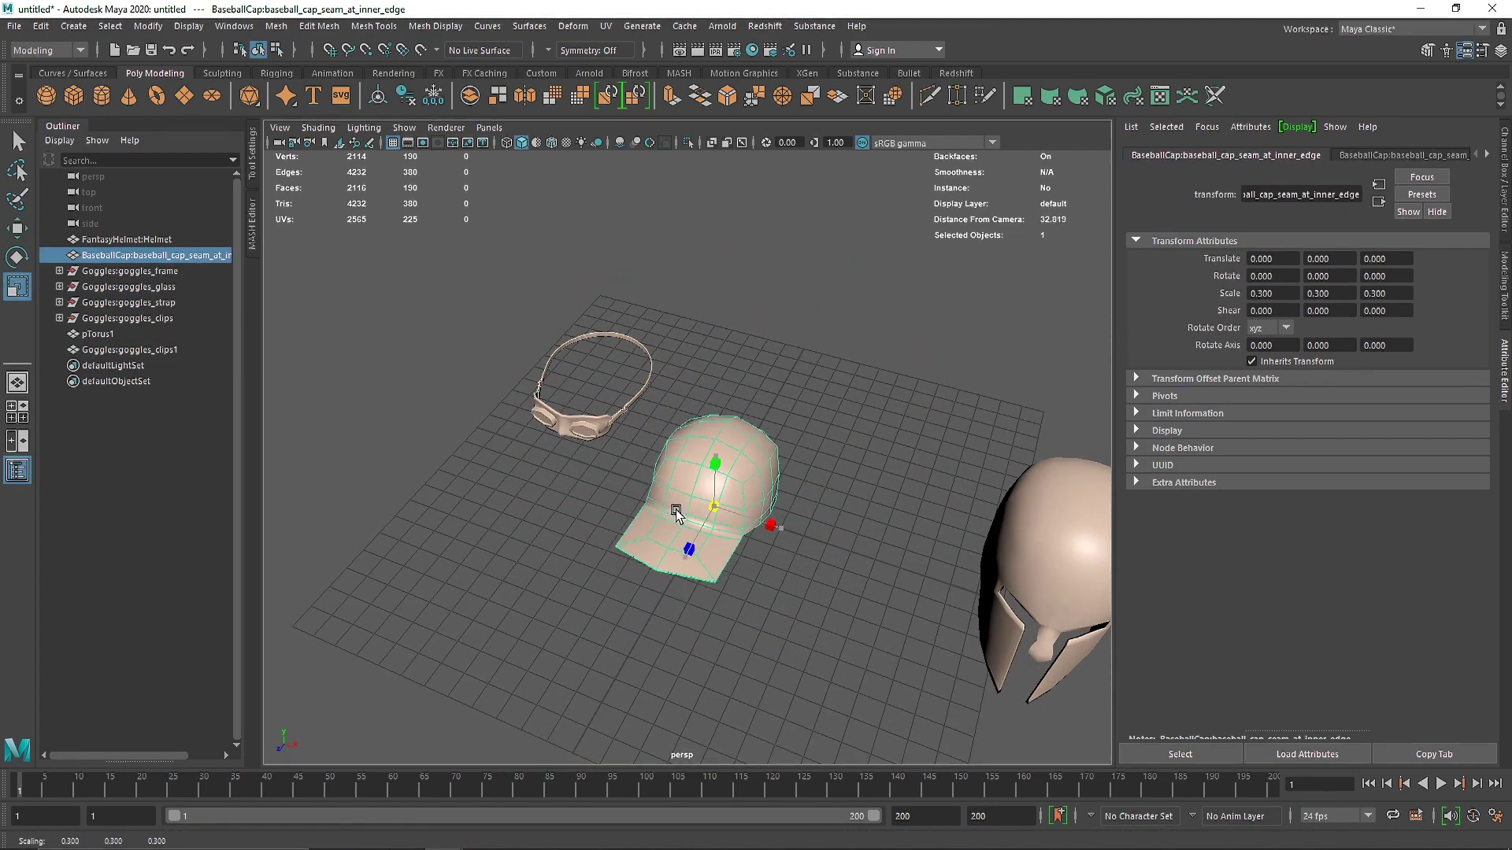
# - Move the fantasy helmet onto the grid at X of about 7.41 and scale it uniformly to about 0.17
pyautogui.click(1069, 546)
pyautogui.press('w')
pyautogui.moveTo(1101, 591); pyautogui.dragTo(846, 540)
pyautogui.press('r')
# - Raise the baseball cap above the torus to a Translate Y of about 5.15
pyautogui.scroll(2, 723, 533)
pyautogui.scroll(3, 721, 531)
pyautogui.keyDown('alt'); pyautogui.moveTo(721, 529); pyautogui.dragTo(719, 501); pyautogui.keyUp('alt')
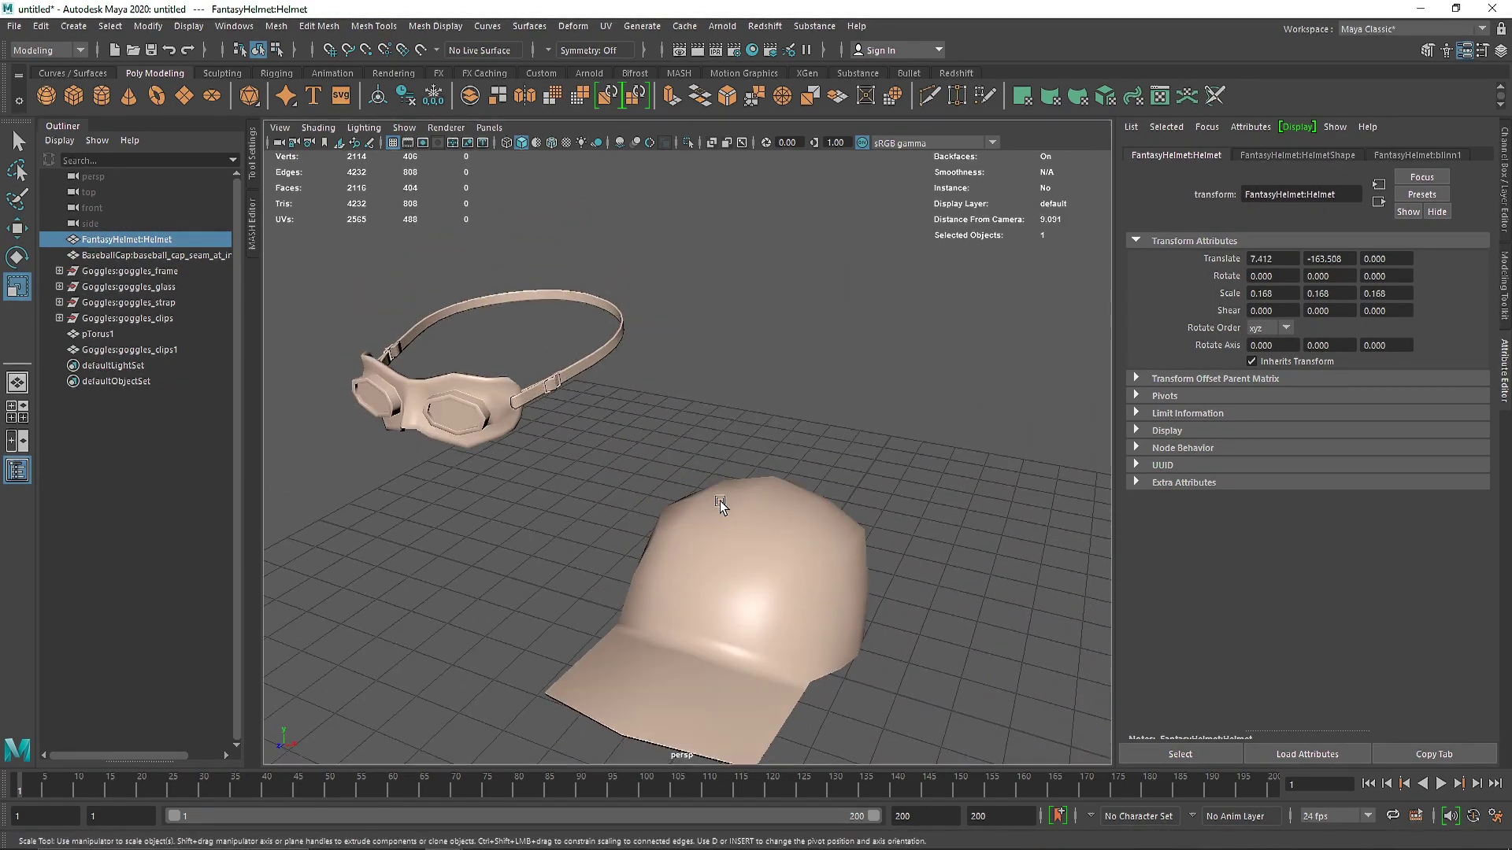
pyautogui.click(723, 504)
pyautogui.press('w')
pyautogui.moveTo(750, 581); pyautogui.dragTo(752, 315)
pyautogui.scroll(-3, 763, 517)
pyautogui.scroll(-3, 763, 517)
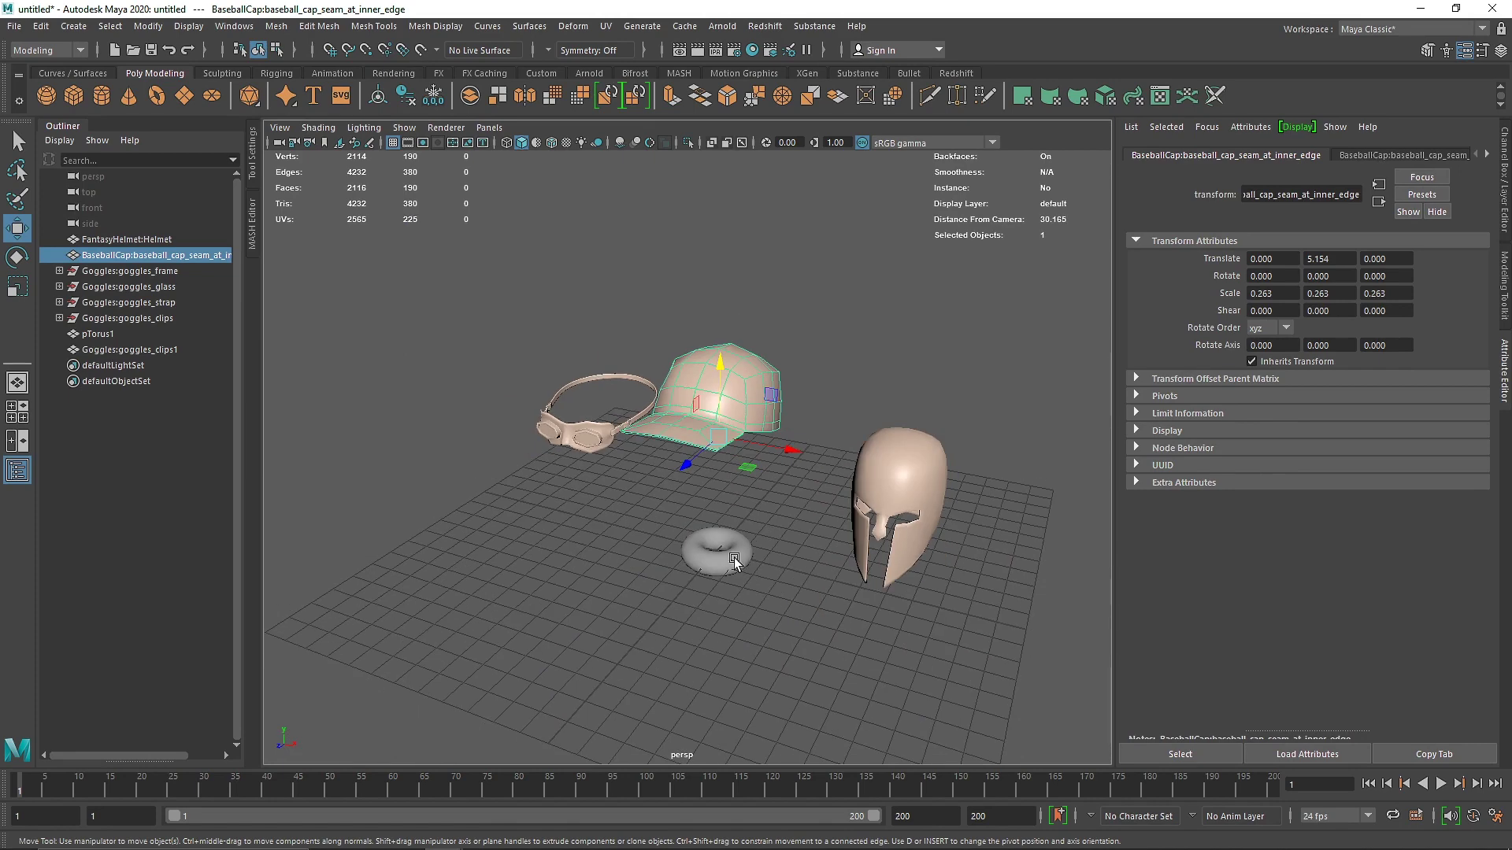
# - Scale up the torus at the grid center uniformly and clear the selection
pyautogui.click(734, 560)
pyautogui.press('r')
pyautogui.moveTo(717, 552); pyautogui.dragTo(758, 564)
pyautogui.click(588, 544)
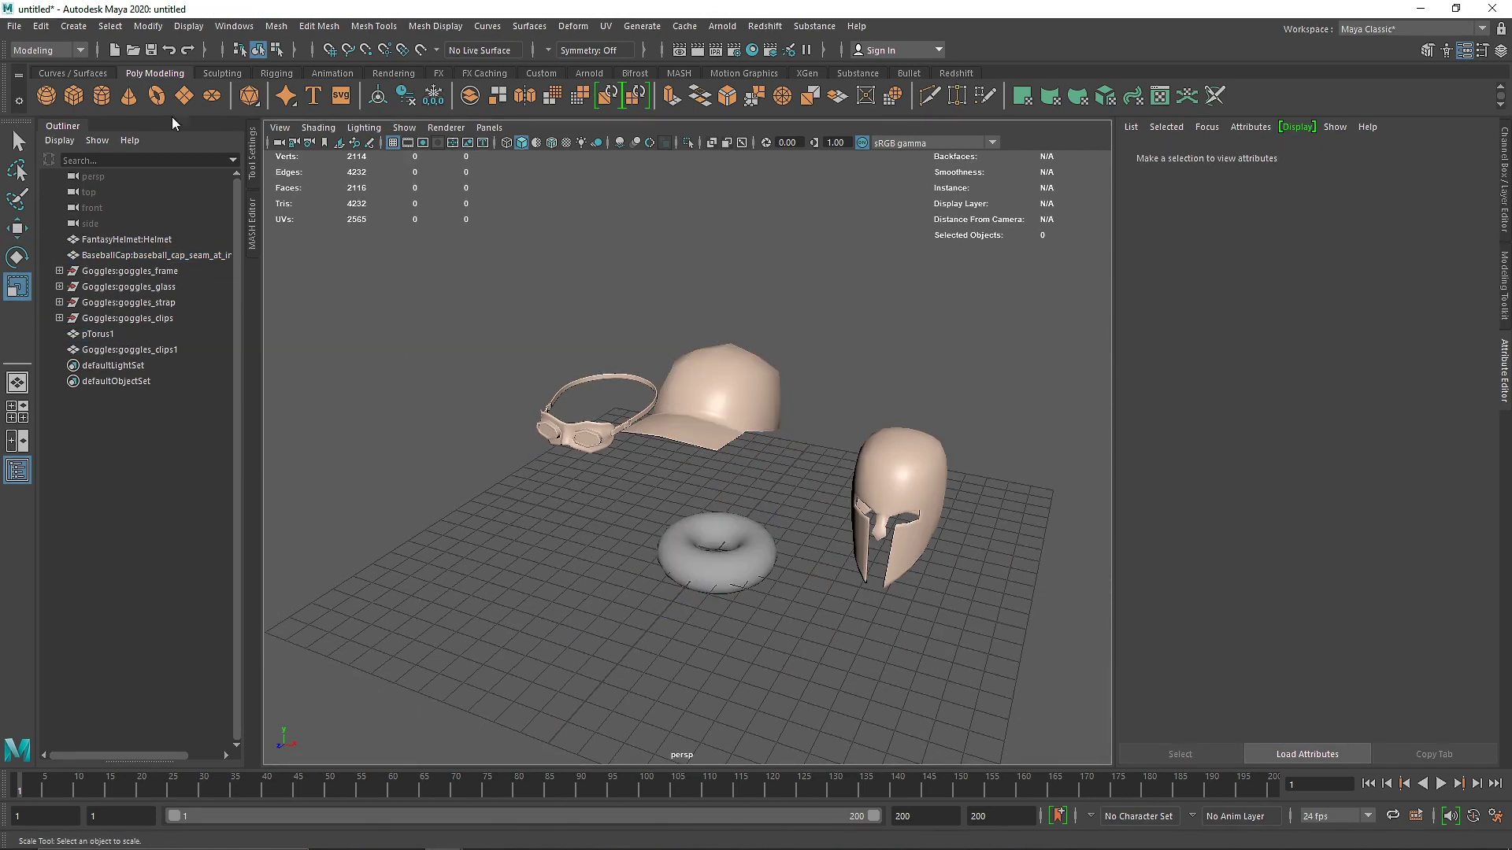
# - Create a polygon sphere, move it onto the grid beside the torus opposite the helmet, and scale it up uniformly
pyautogui.click(46, 97)
pyautogui.press('w')
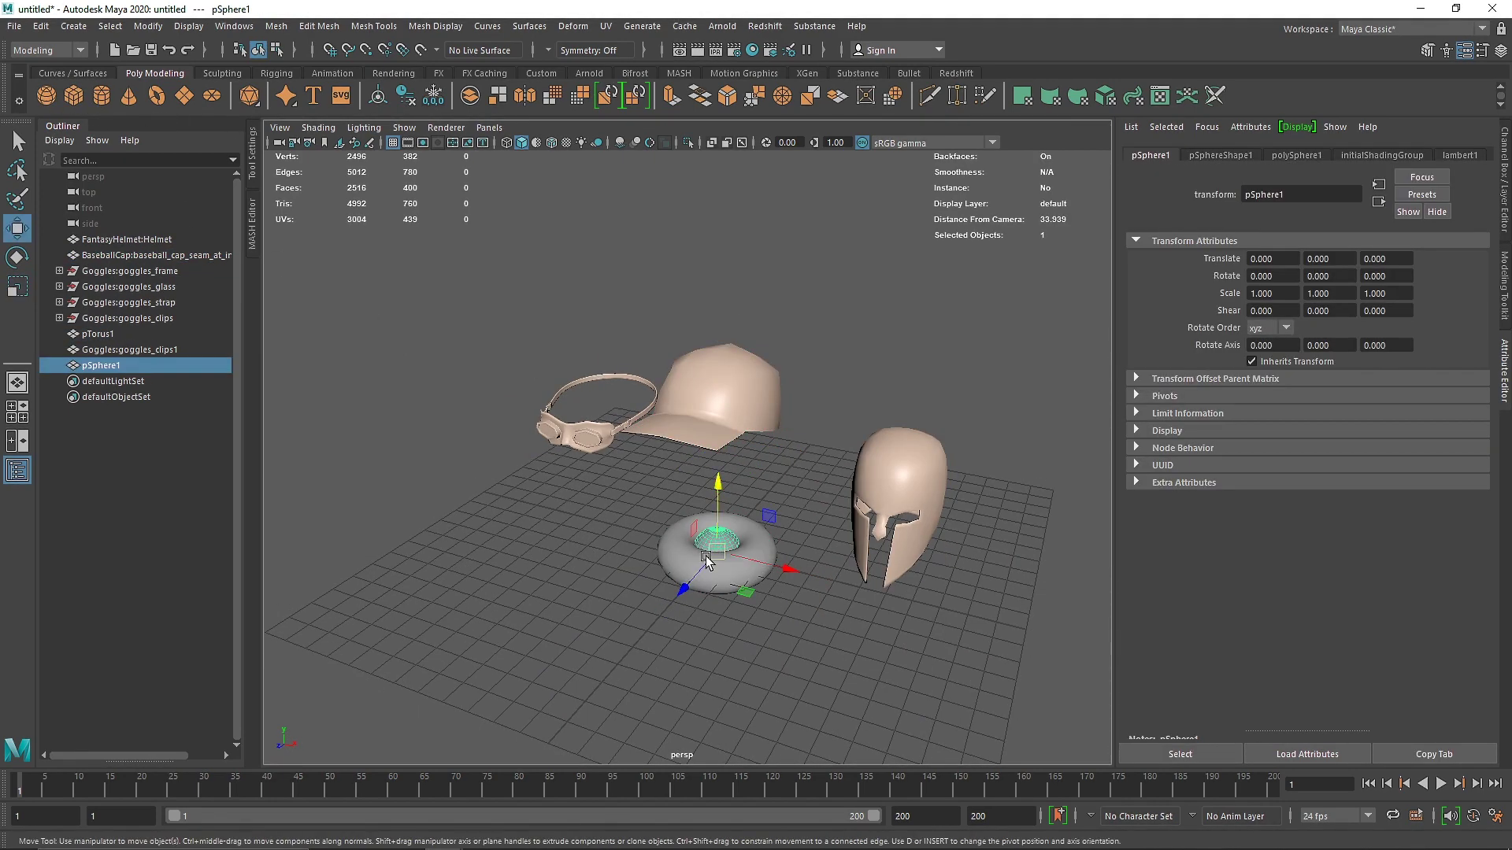
pyautogui.moveTo(739, 590); pyautogui.dragTo(768, 611)
pyautogui.press('r')
pyautogui.click(854, 613)
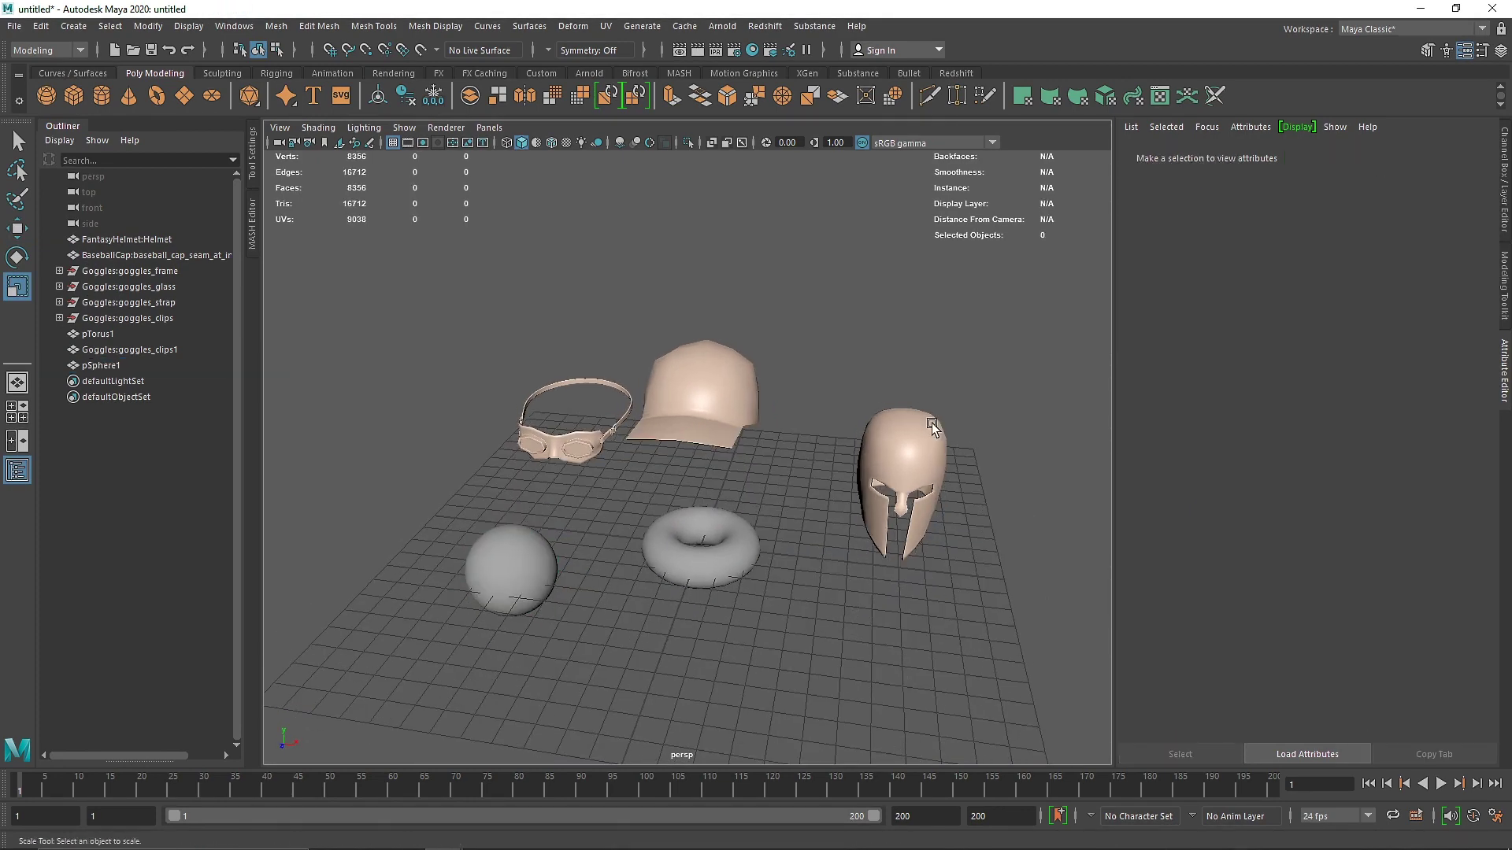
# - Assign the default grey lambert material to all the meshes and clear the selection
pyautogui.moveTo(881, 408); pyautogui.dragTo(472, 551)
pyautogui.moveTo(876, 400)
pyautogui.mouseDown(button='right')
pyautogui.moveTo(904, 844)
pyautogui.moveTo(1000, 800)
pyautogui.mouseUp(button='right')
pyautogui.click(877, 621)
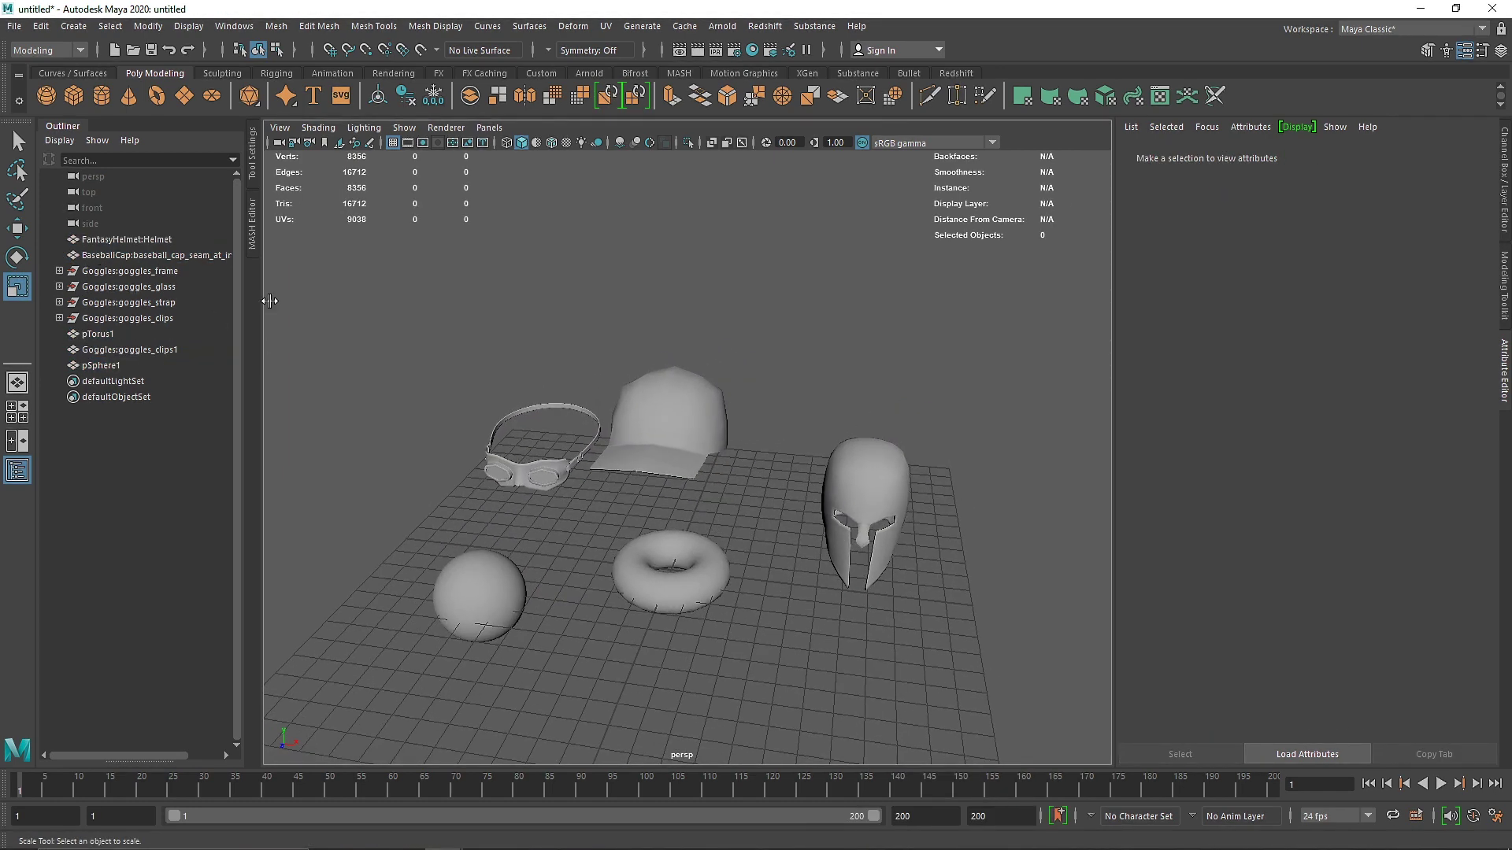
# - Delete the history and freeze the transformations of all five meshes, and collapse the Outliner
pyautogui.moveTo(367, 270); pyautogui.dragTo(862, 707)
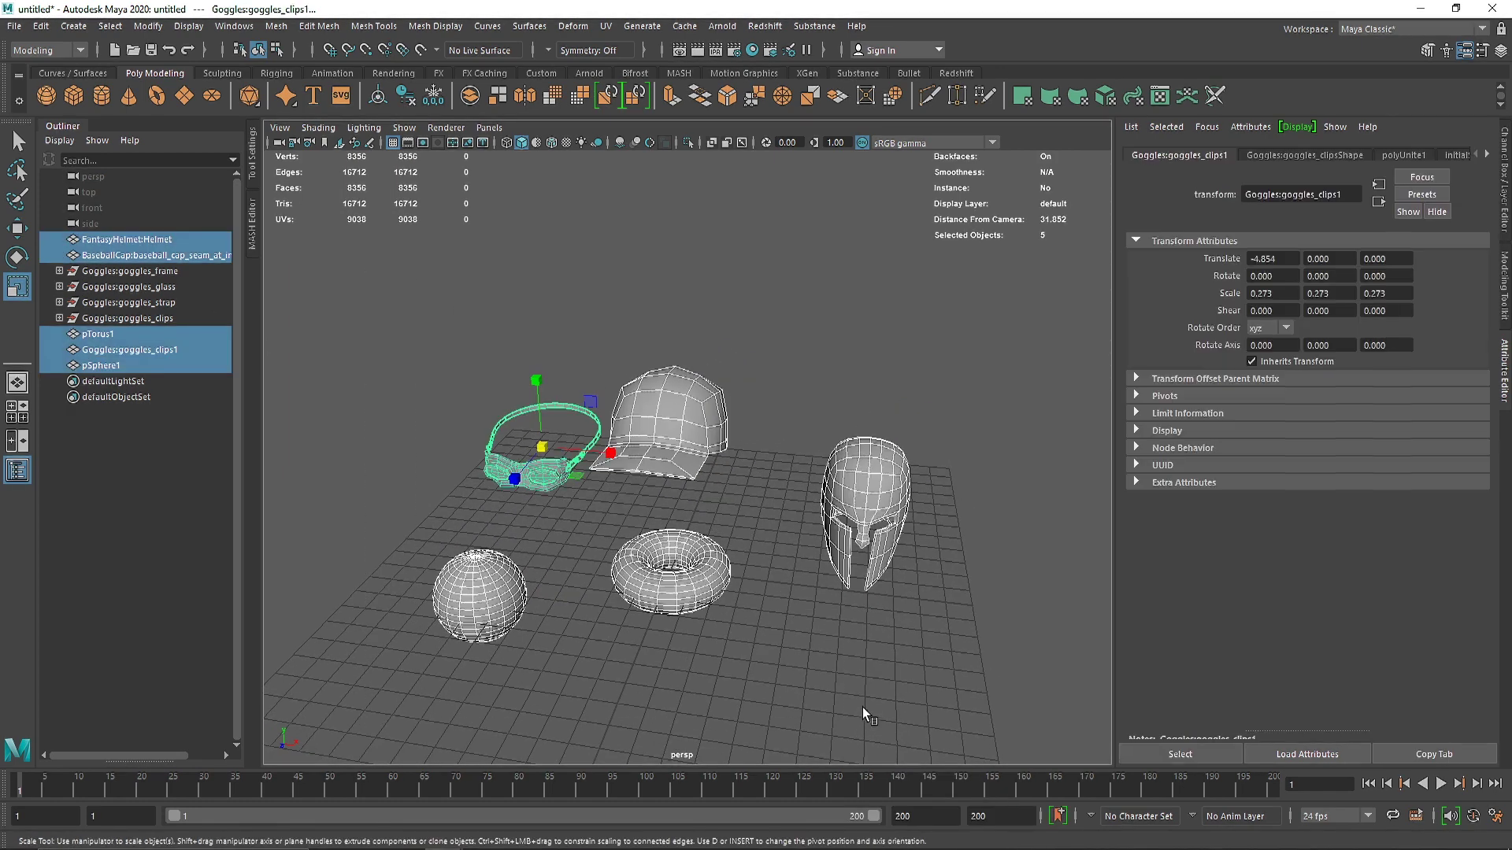
pyautogui.click(432, 96)
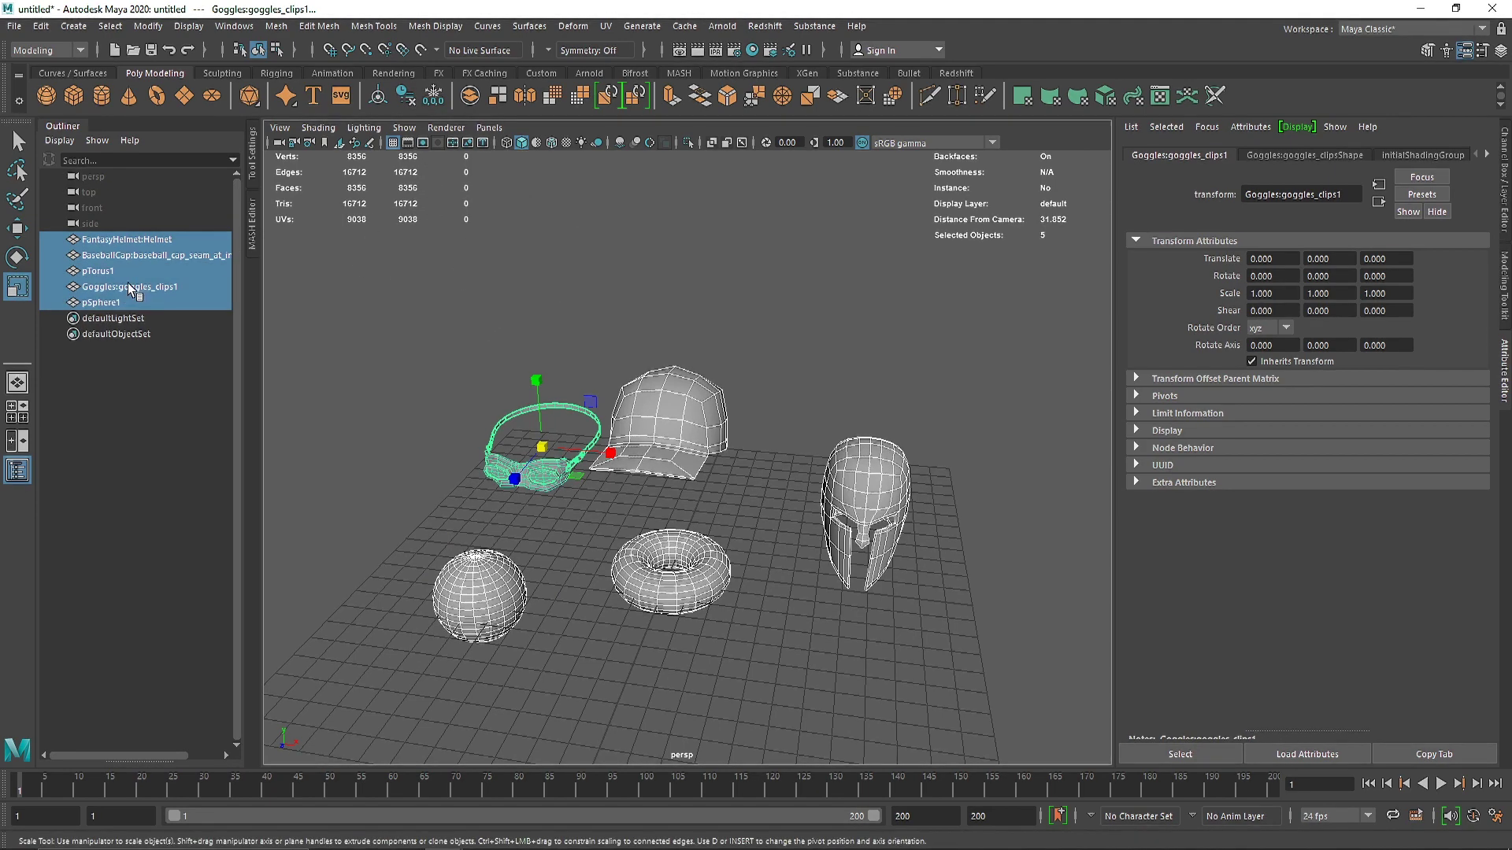
pyautogui.click(283, 221)
pyautogui.click(68, 126)
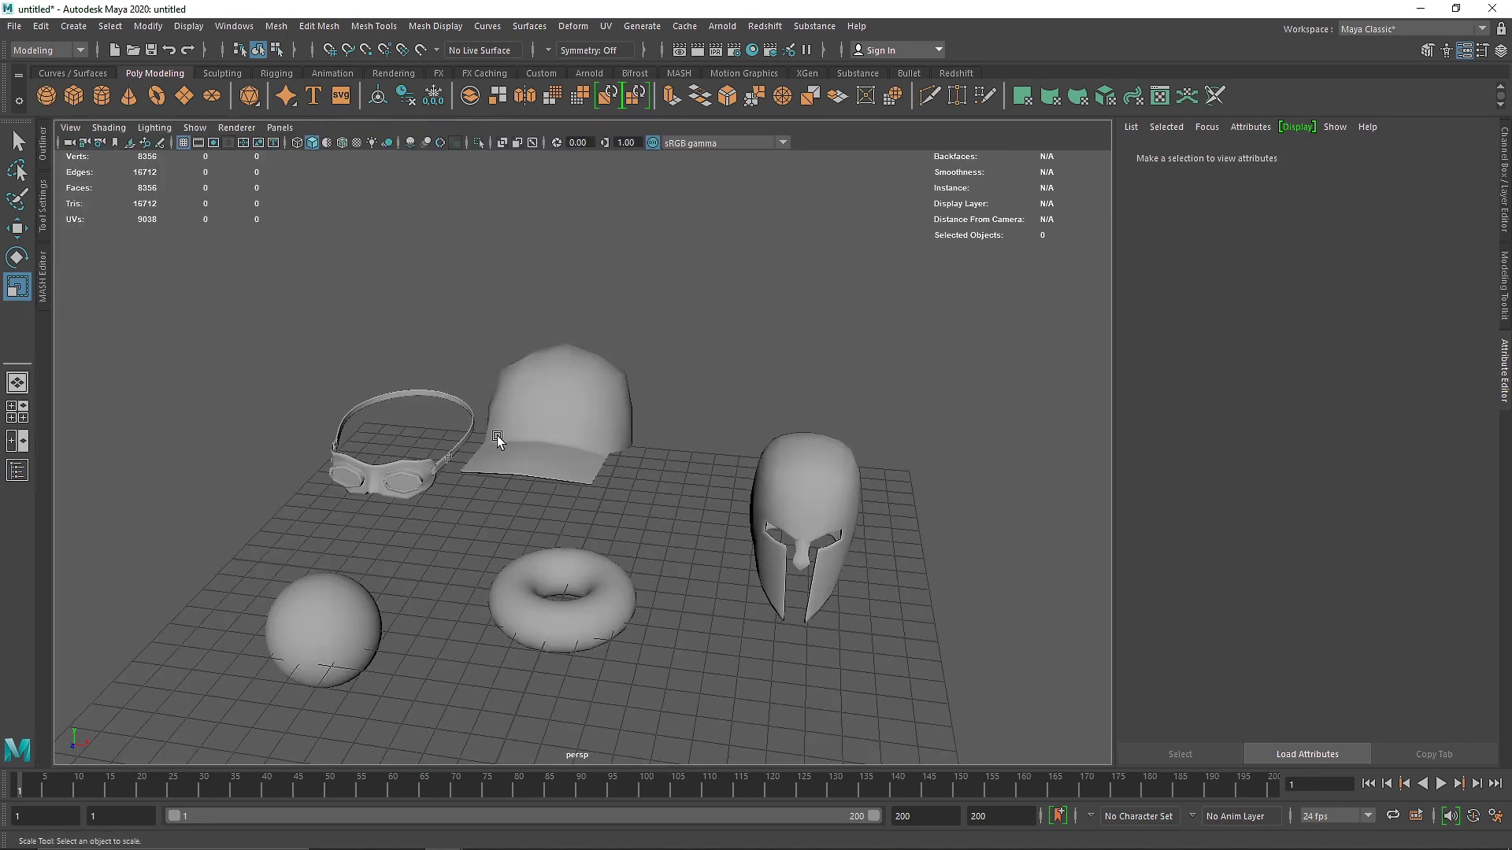
pyautogui.keyDown('alt'); pyautogui.moveTo(832, 602); pyautogui.dragTo(822, 584); pyautogui.keyUp('alt')
pyautogui.click(817, 489)
pyautogui.keyDown('alt'); pyautogui.moveTo(717, 504); pyautogui.dragTo(616, 544); pyautogui.keyUp('alt')
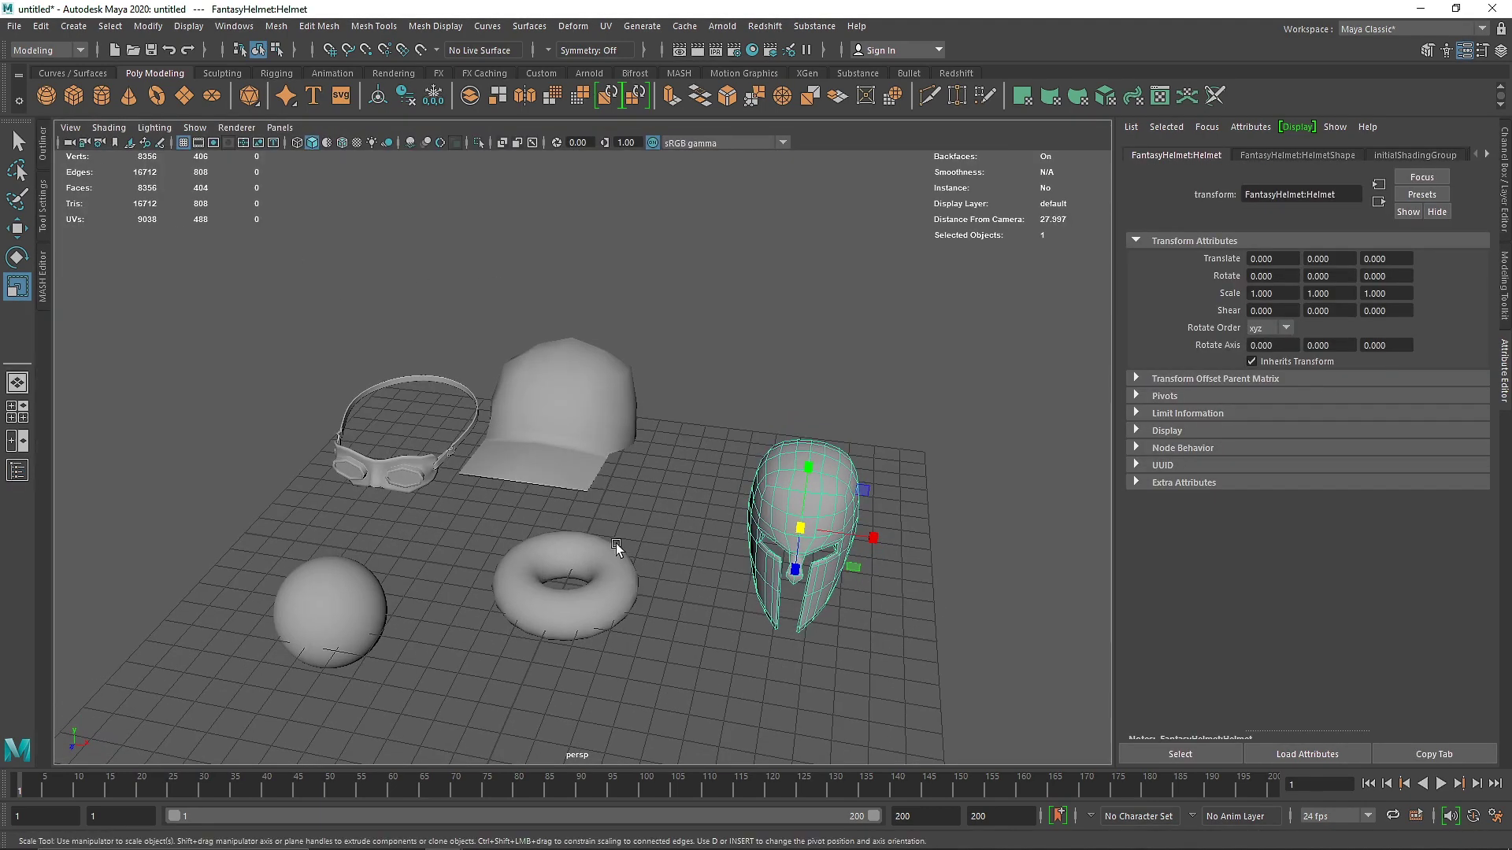
pyautogui.click(649, 531)
pyautogui.scroll(-2, 615, 535)
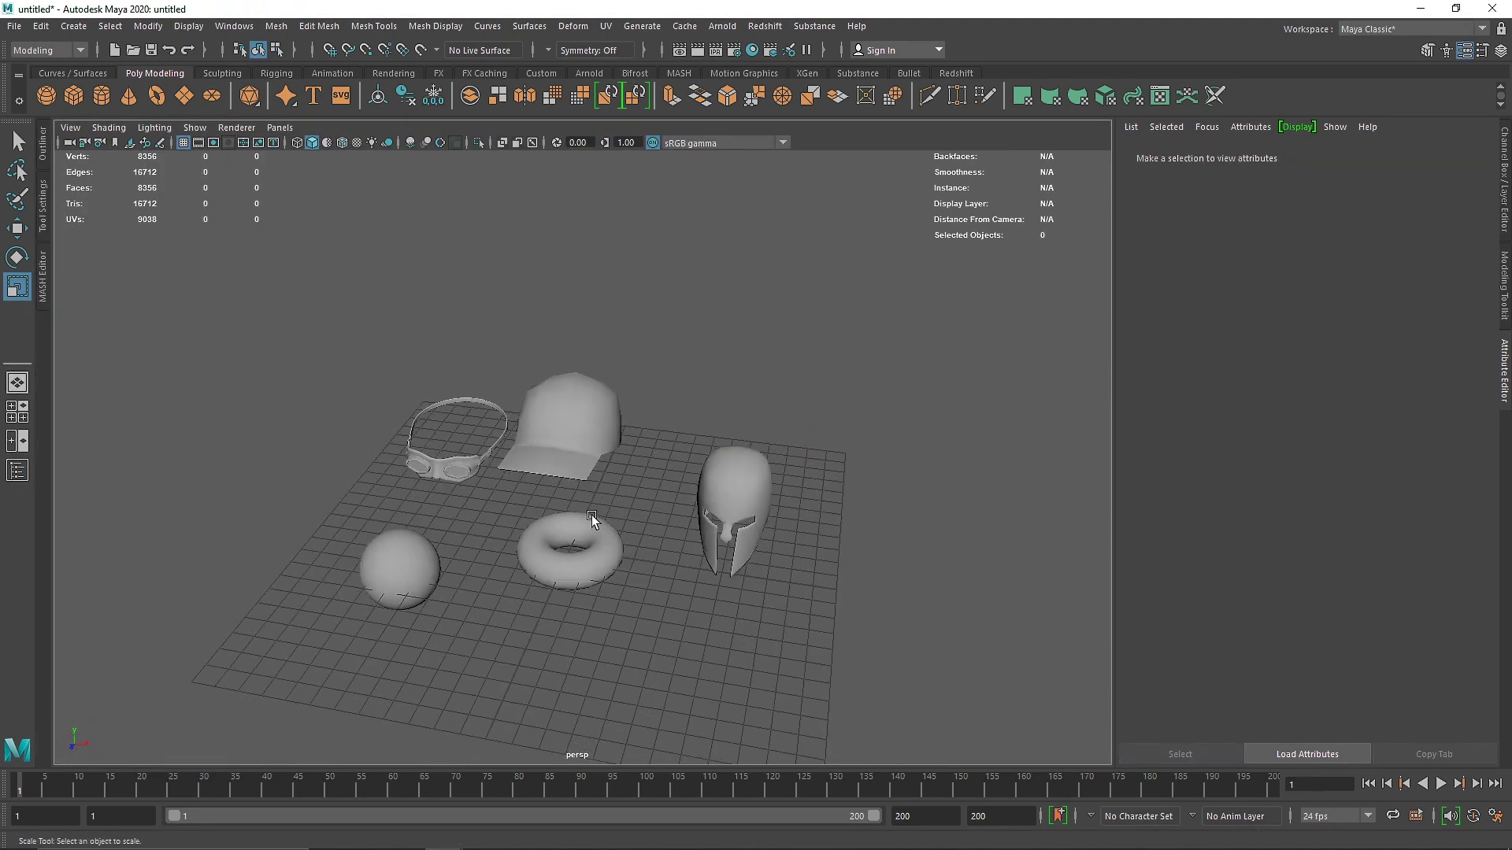
# - Switch to the FX menu set and make all five meshes active rigid bodies
pyautogui.moveTo(262, 308); pyautogui.dragTo(835, 670)
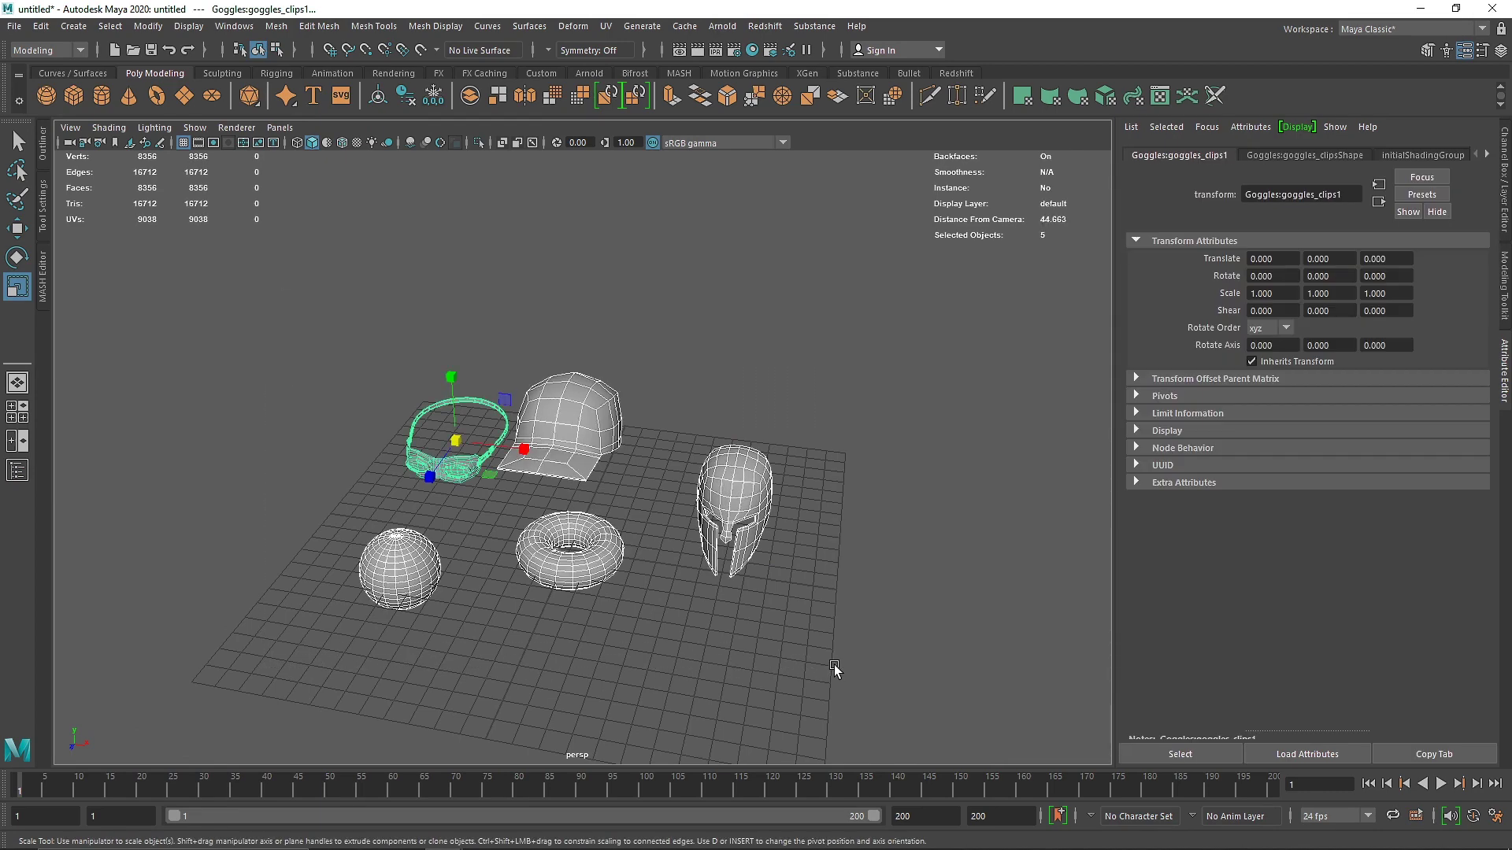
pyautogui.click(57, 52)
pyautogui.click(24, 115)
pyautogui.moveTo(219, 260); pyautogui.dragTo(937, 689)
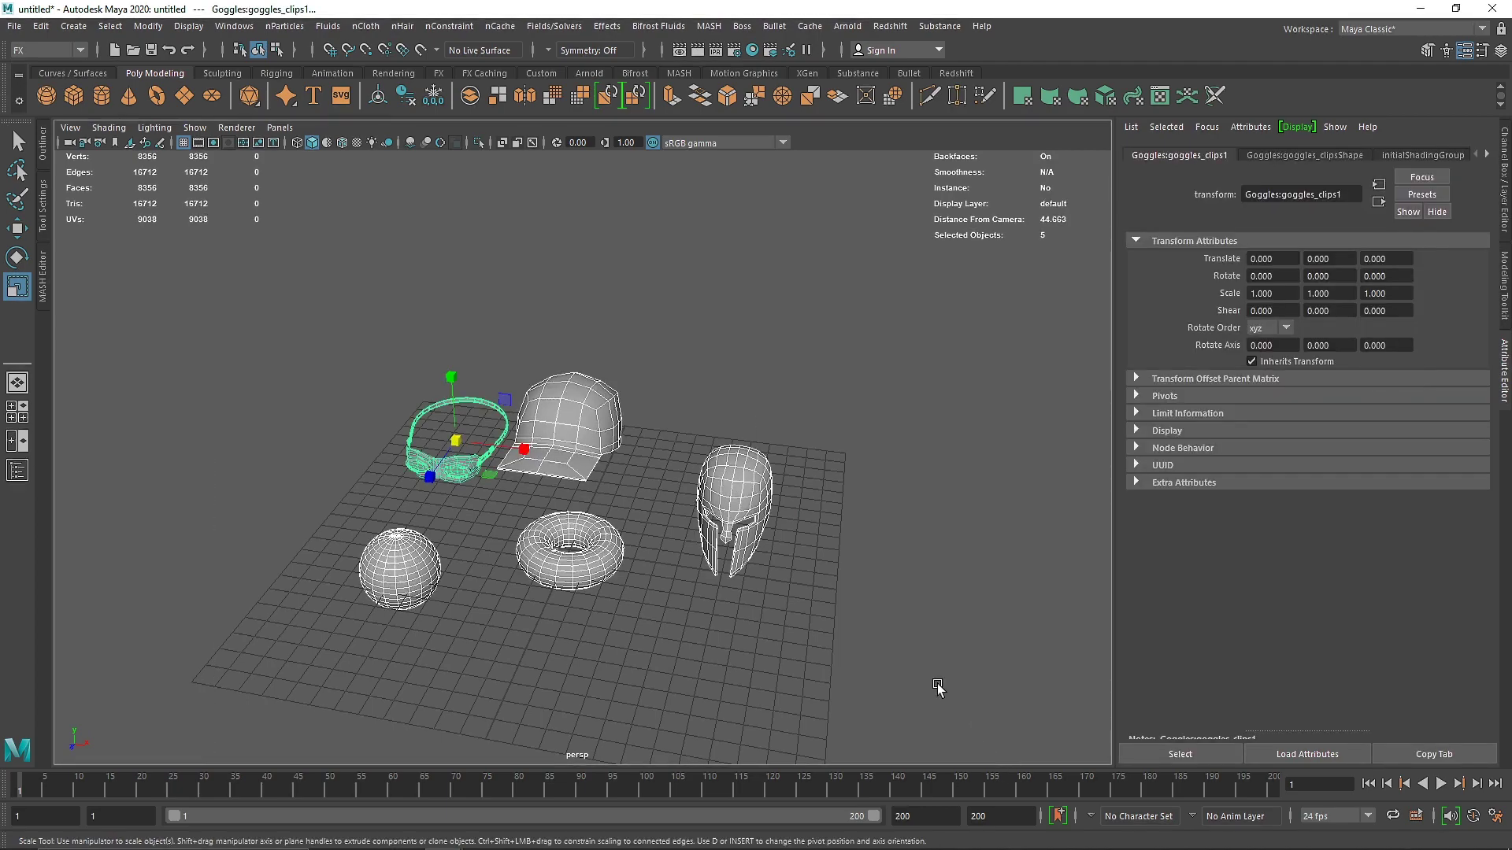
pyautogui.click(546, 29)
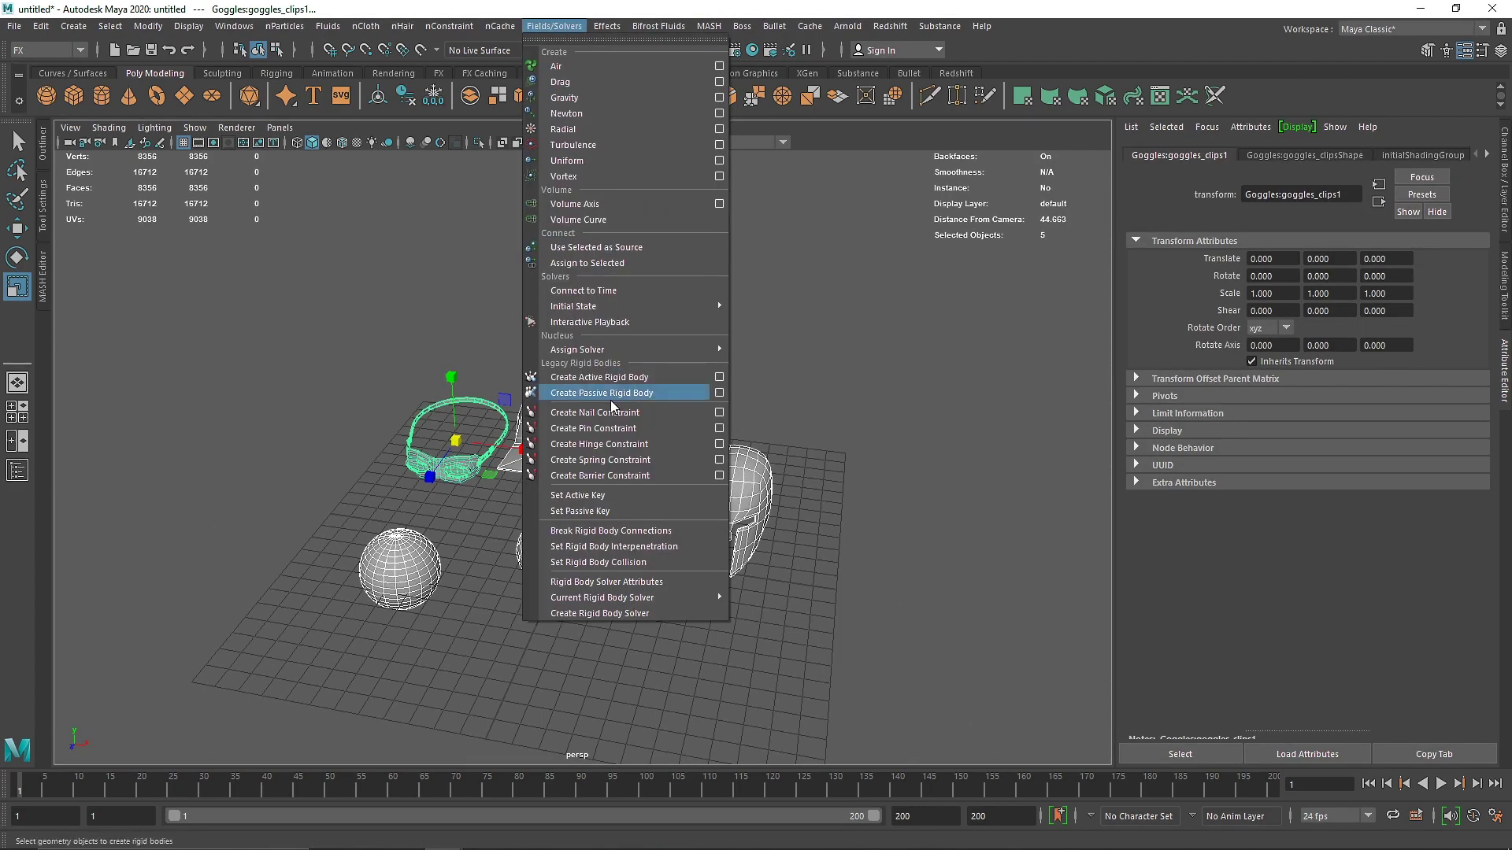
pyautogui.click(583, 379)
pyautogui.moveTo(756, 413)
pyautogui.keyDown('alt'); pyautogui.mouseDown()
pyautogui.moveTo(658, 346)
pyautogui.moveTo(749, 418)
pyautogui.mouseUp(); pyautogui.keyUp('alt')
pyautogui.press('5')
pyautogui.click(745, 349)
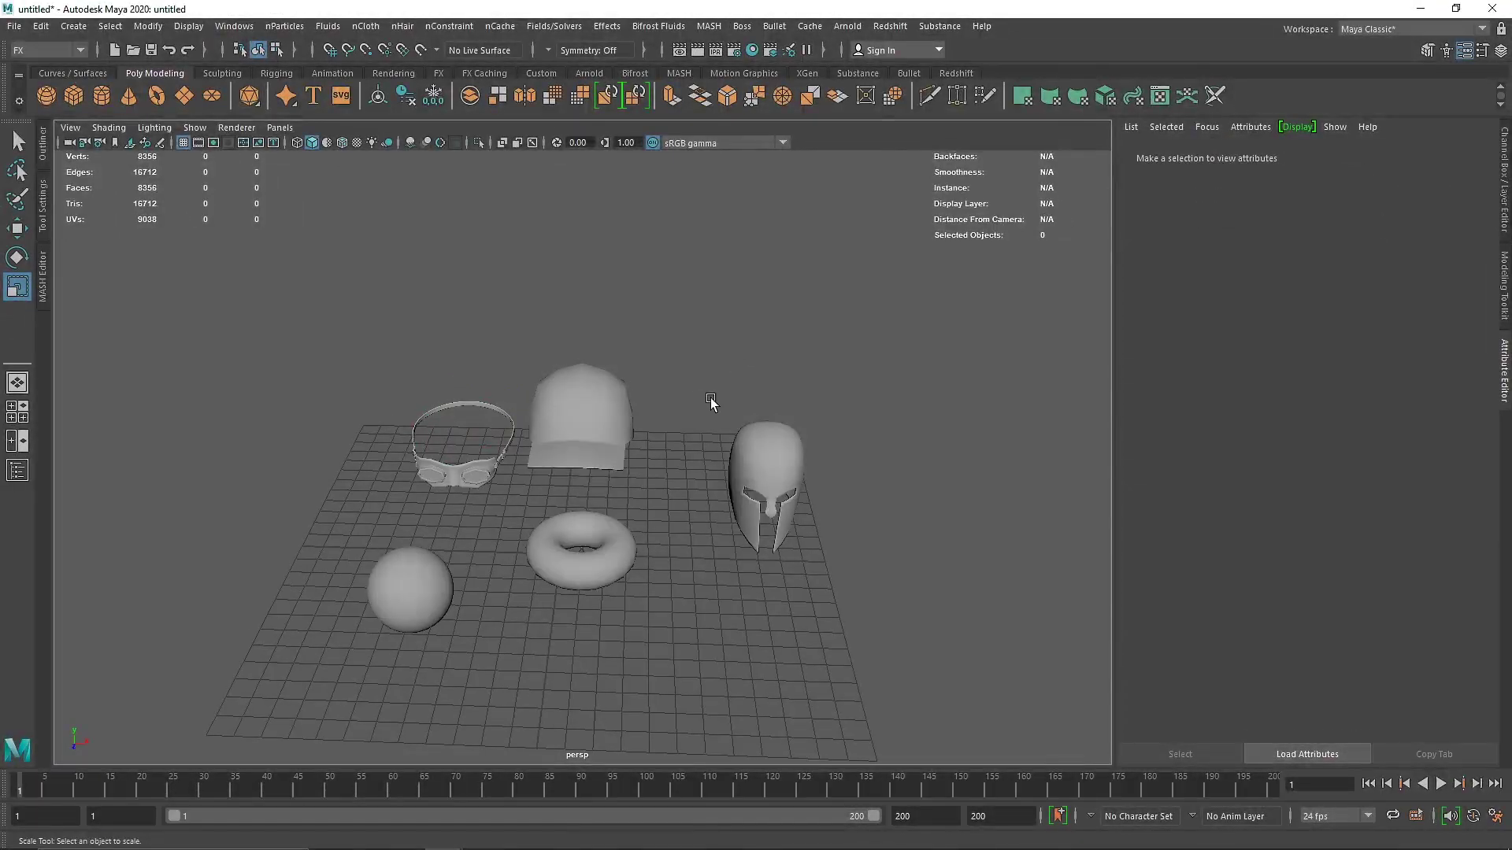
# - Apply a Newton field to the five rigid body meshes
pyautogui.moveTo(297, 270); pyautogui.dragTo(507, 472)
pyautogui.press('4')
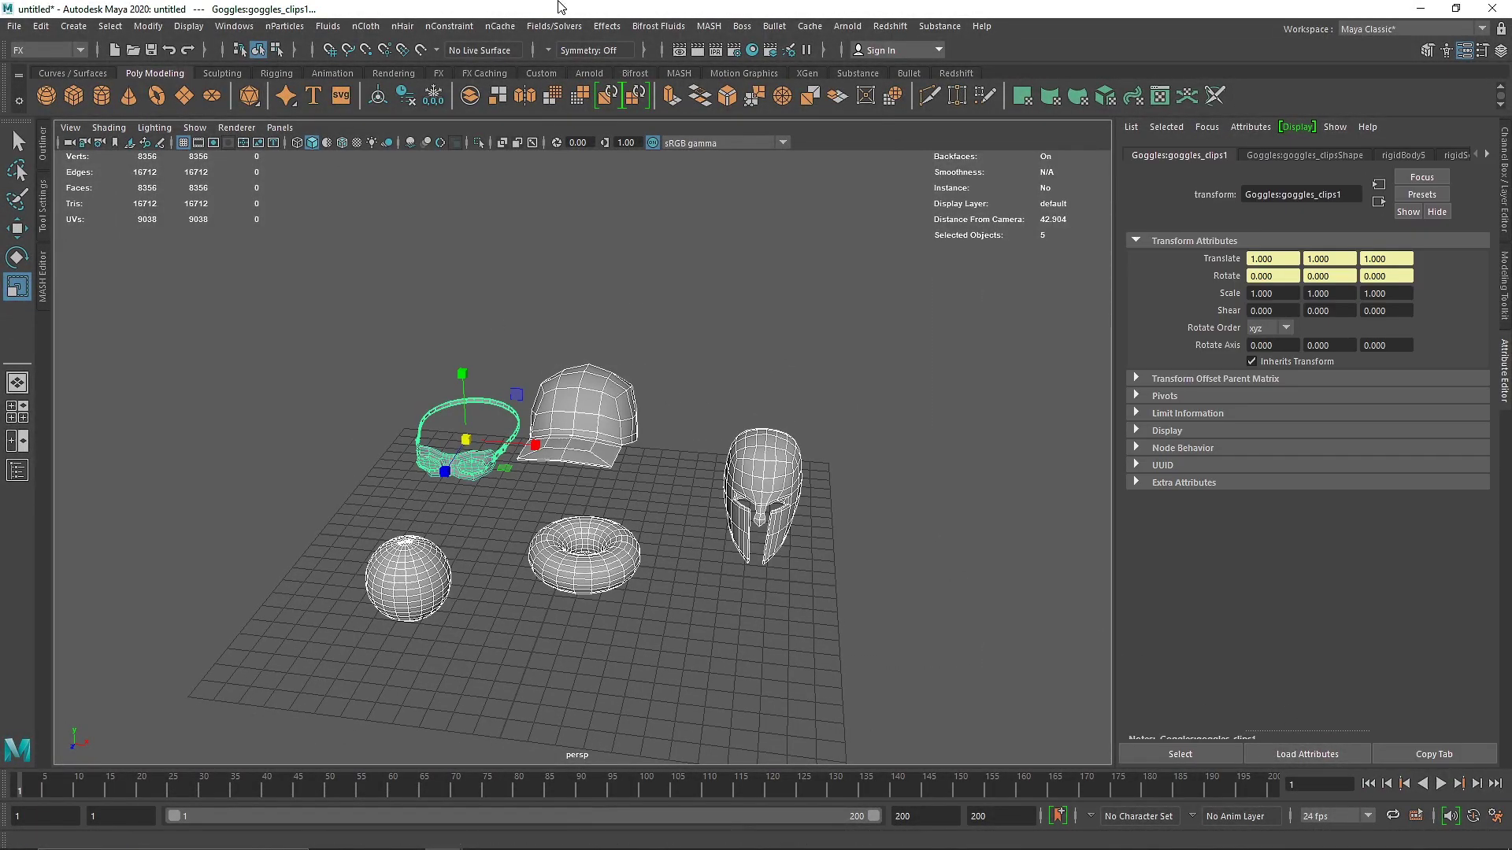
pyautogui.click(553, 26)
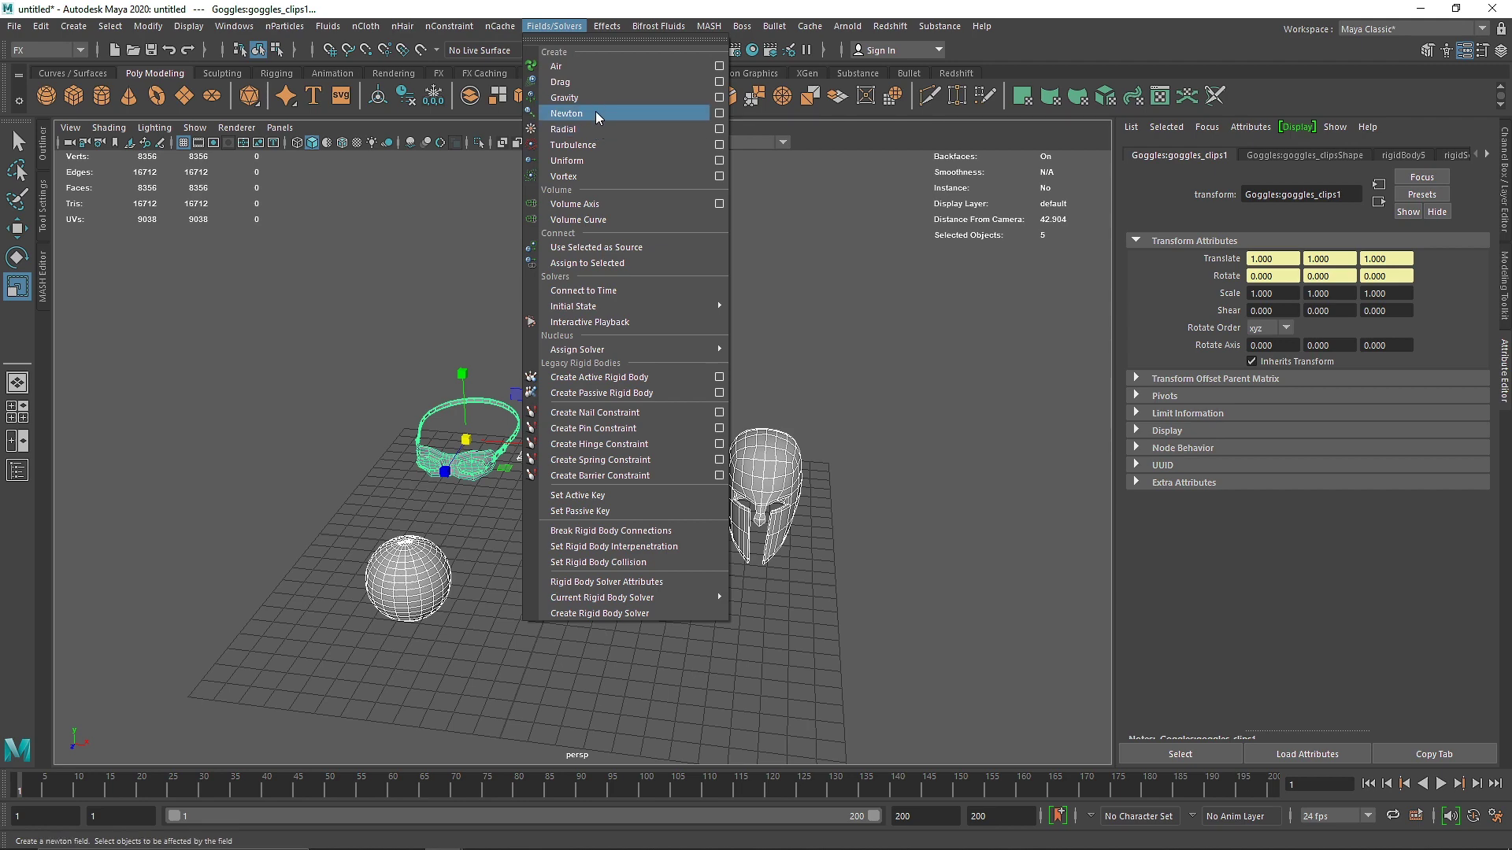
pyautogui.moveTo(259, 207); pyautogui.dragTo(506, 508)
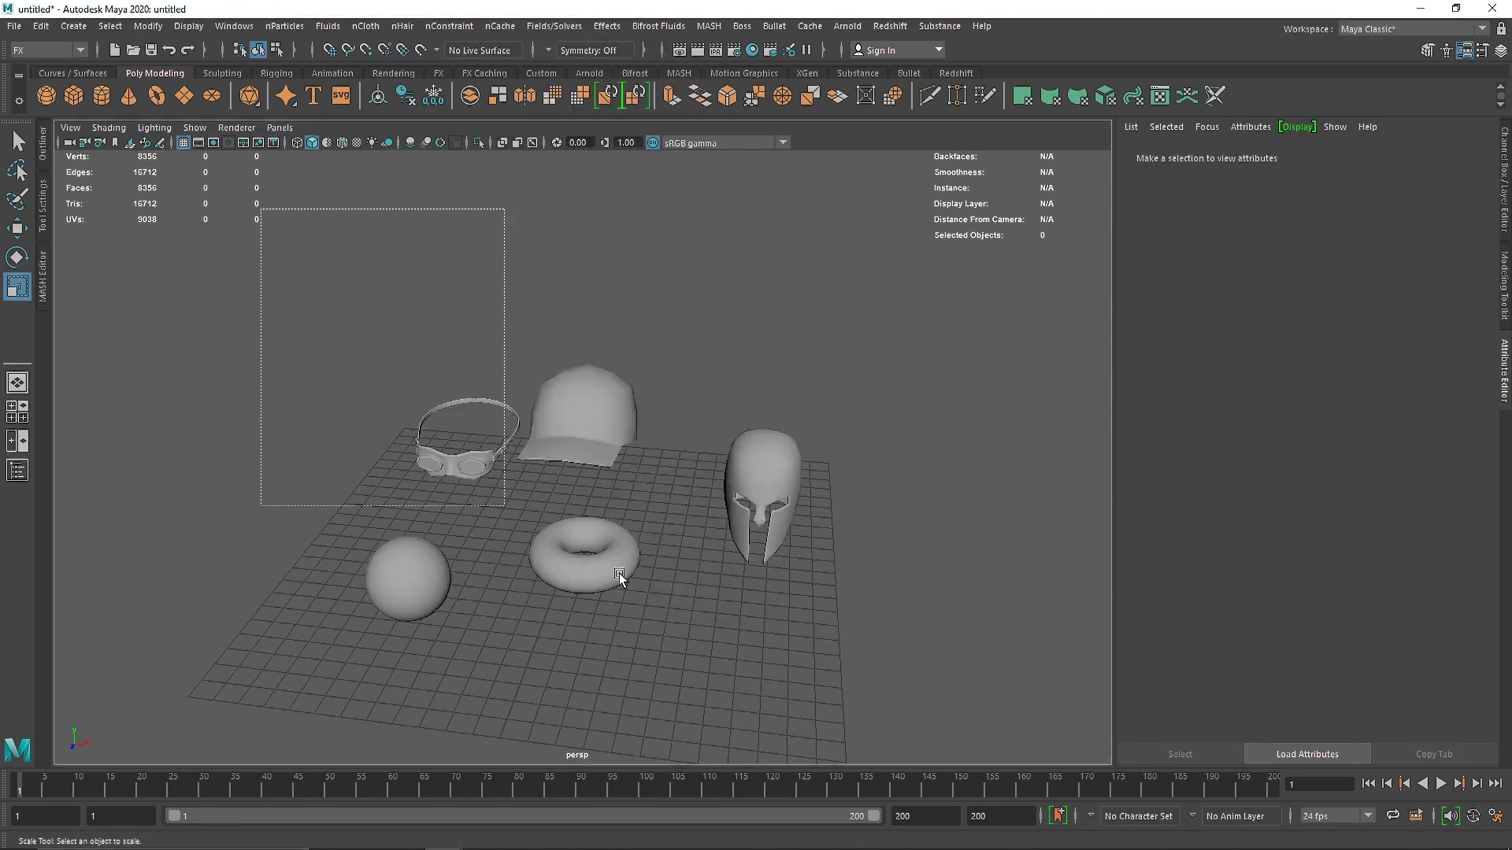
pyautogui.keyDown('alt'); pyautogui.moveTo(632, 497); pyautogui.dragTo(543, 459); pyautogui.keyUp('alt')
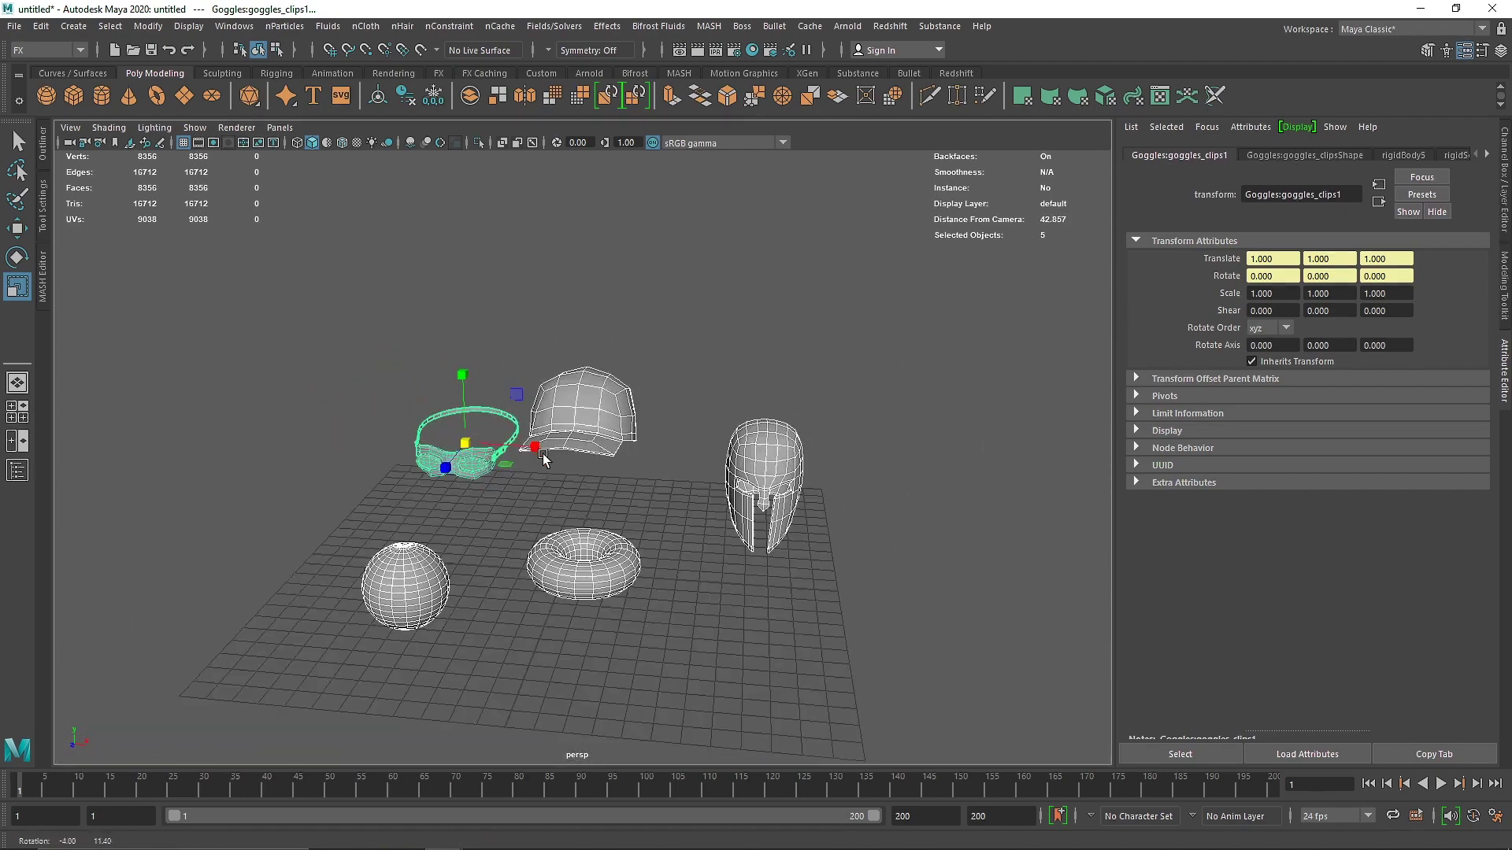
pyautogui.click(554, 26)
pyautogui.click(580, 110)
pyautogui.press('5')
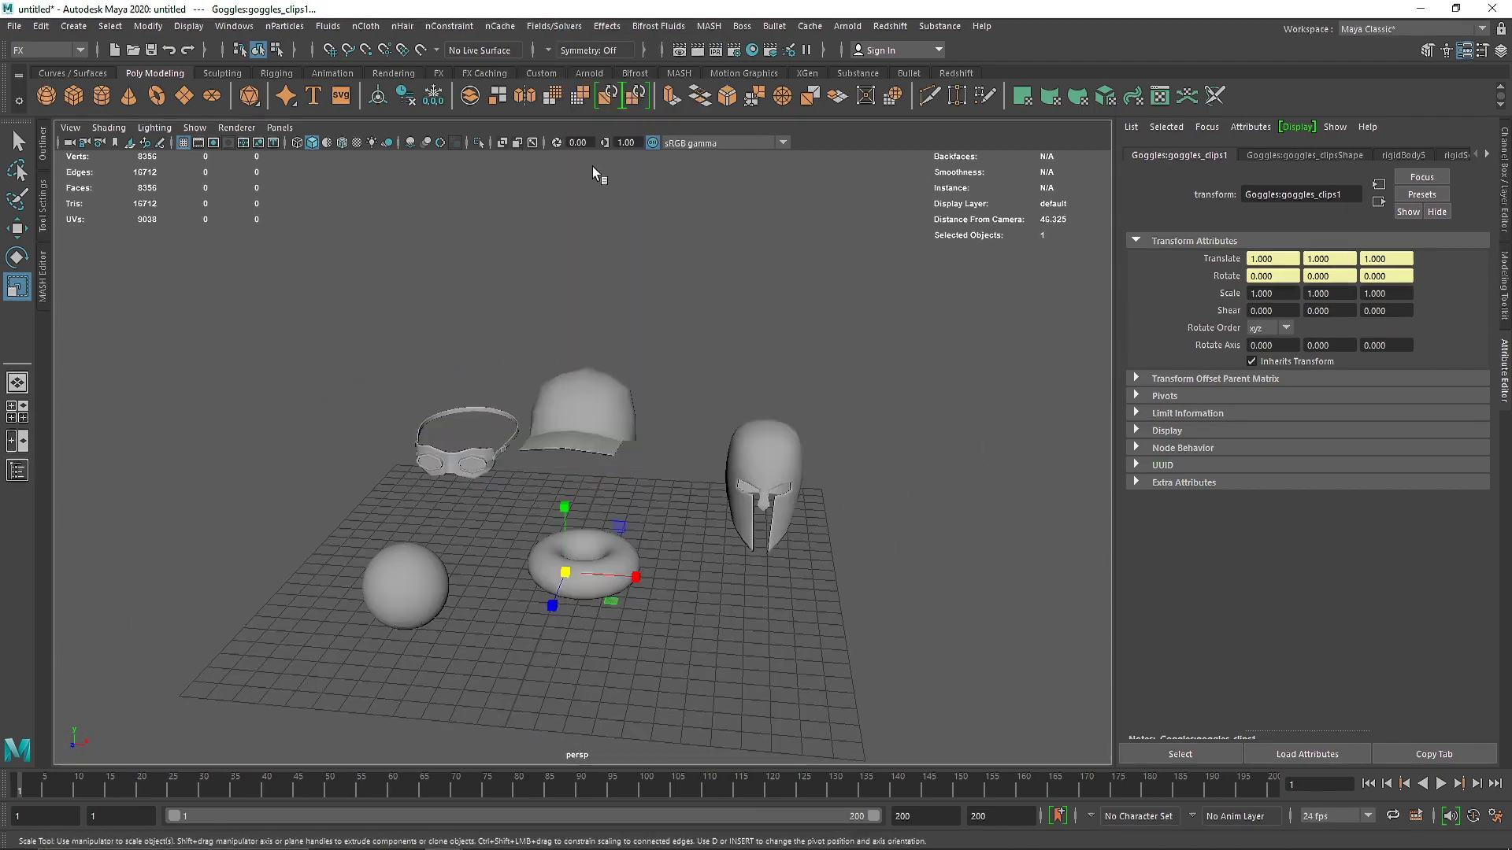
# - Raise the Newton field above the torus to a Translate Y of about 4.33
pyautogui.scroll(3, 589, 478)
pyautogui.keyDown('alt'); pyautogui.moveTo(553, 562); pyautogui.dragTo(551, 549); pyautogui.keyUp('alt')
pyautogui.keyDown('alt'); pyautogui.moveTo(601, 554); pyautogui.dragTo(622, 430, button='middle'); pyautogui.keyUp('alt')
pyautogui.scroll(5, 604, 482)
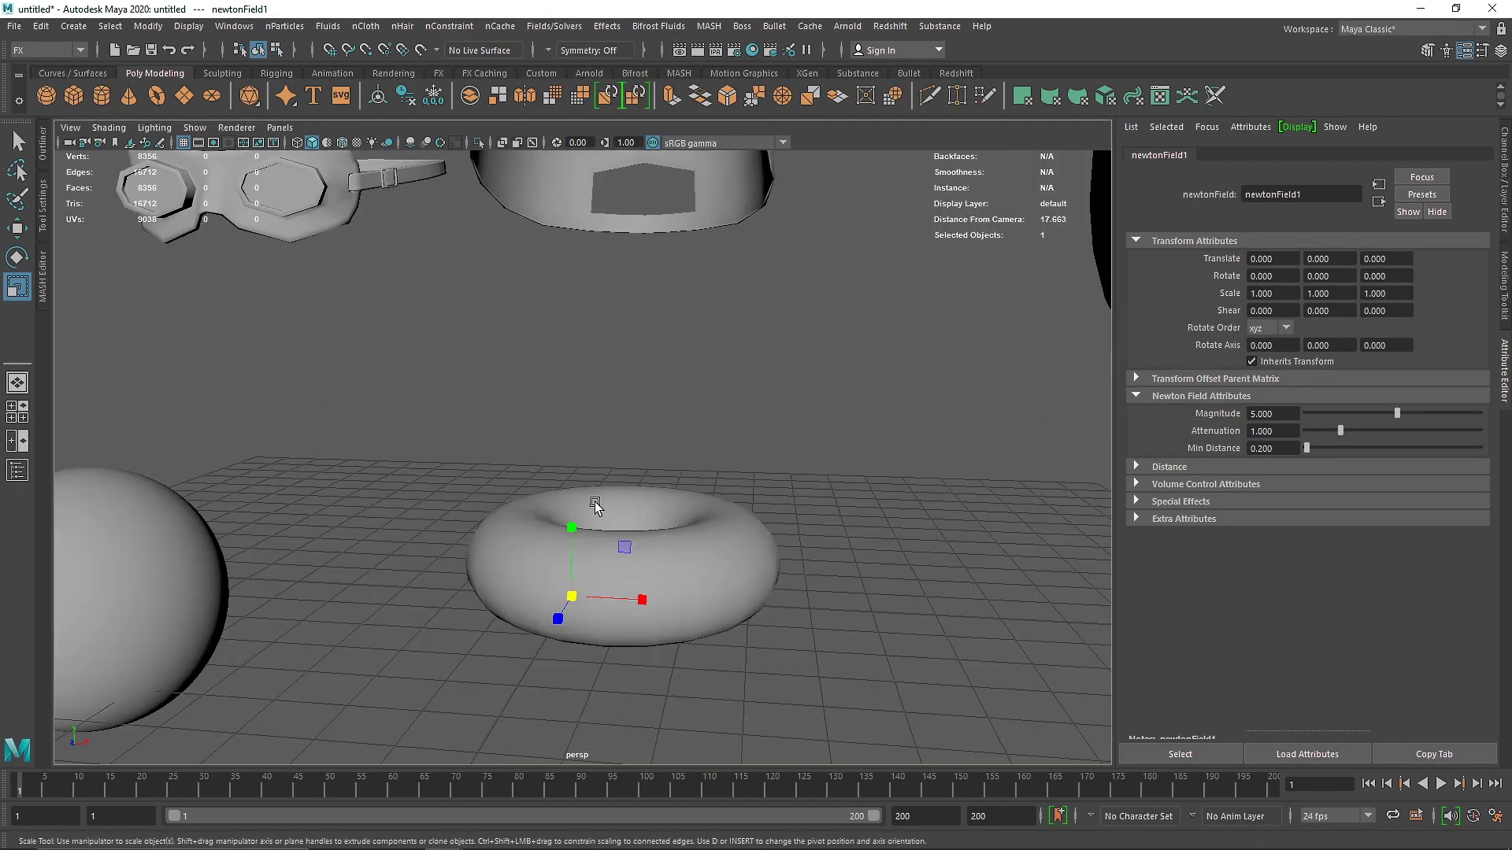
pyautogui.press('w')
pyautogui.moveTo(570, 526); pyautogui.dragTo(599, 542)
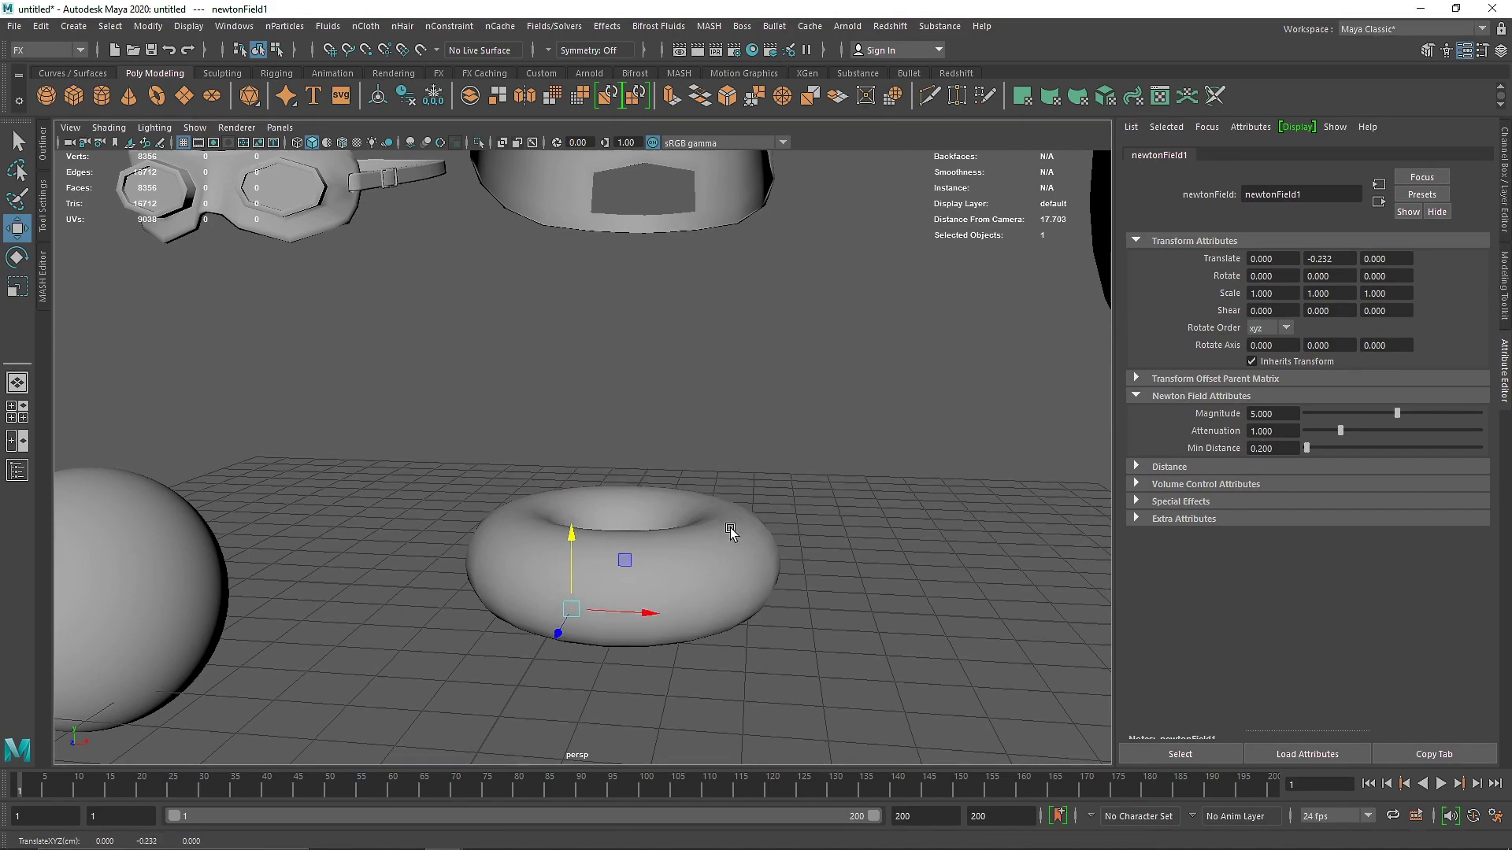
pyautogui.scroll(-5, 730, 533)
pyautogui.moveTo(578, 457); pyautogui.dragTo(616, 411)
pyautogui.scroll(2, 592, 396)
pyautogui.keyDown('alt'); pyautogui.moveTo(659, 312); pyautogui.dragTo(693, 490); pyautogui.keyUp('alt')
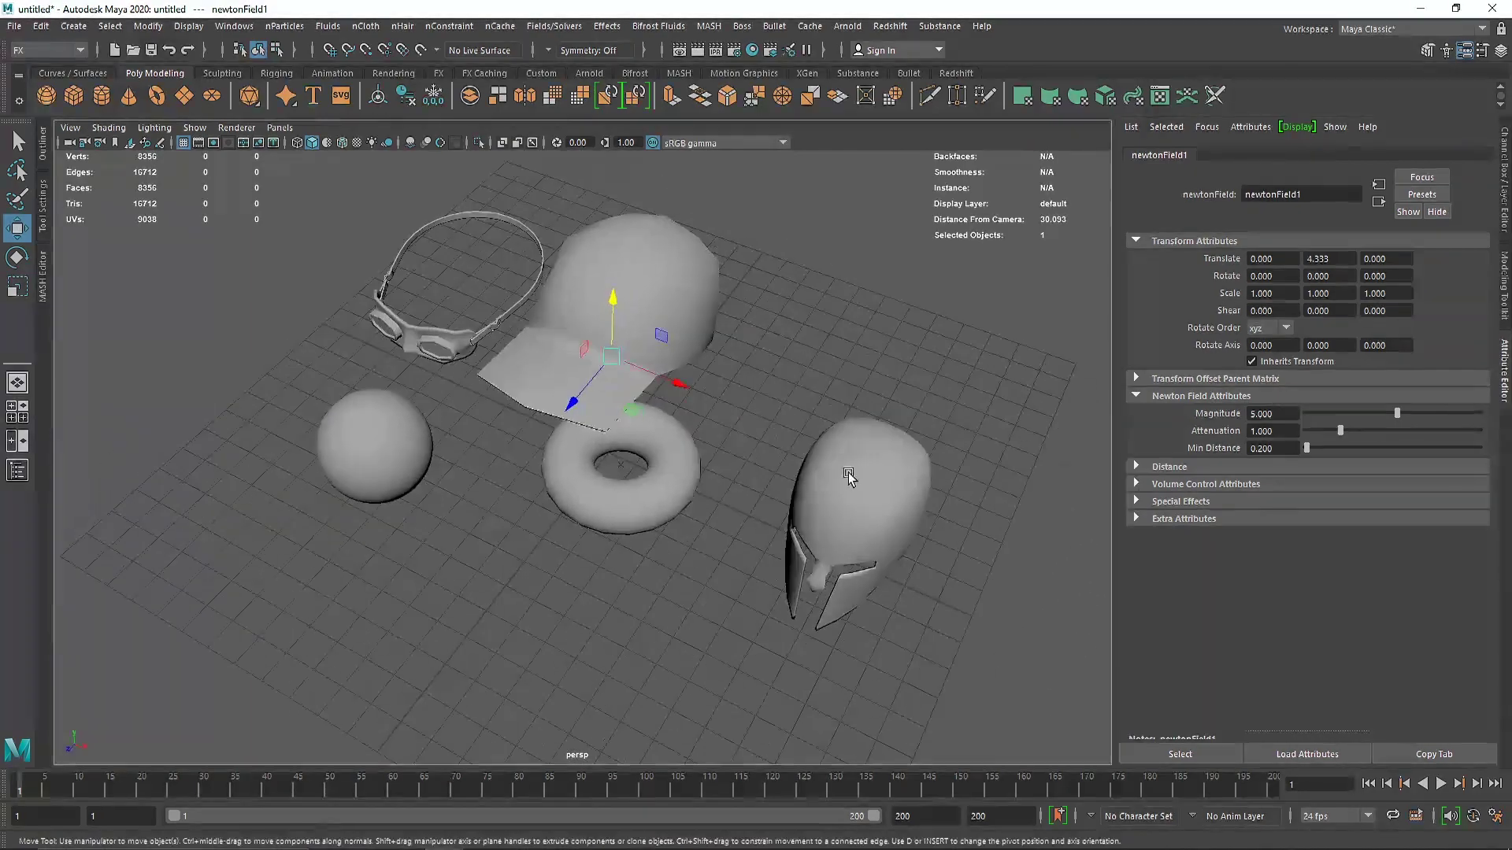
# - Move the helmet, goggles and sphere in close around the torus, placing the sphere at Translate X of about 3.1 and Z of about -3.52
pyautogui.click(851, 478)
pyautogui.moveTo(919, 547); pyautogui.dragTo(783, 496)
pyautogui.keyDown('alt'); pyautogui.moveTo(561, 490); pyautogui.dragTo(668, 491); pyautogui.keyUp('alt')
pyautogui.click(669, 492)
pyautogui.click(411, 398)
pyautogui.moveTo(400, 388); pyautogui.dragTo(413, 341)
pyautogui.click(365, 510)
pyautogui.moveTo(415, 535); pyautogui.dragTo(492, 470)
pyautogui.keyDown('alt'); pyautogui.moveTo(581, 499); pyautogui.dragTo(678, 471); pyautogui.keyUp('alt')
# - Extend the playback range to 500 frames and run the rigid body simulation, stopping it at frame 272
pyautogui.click(1441, 784)
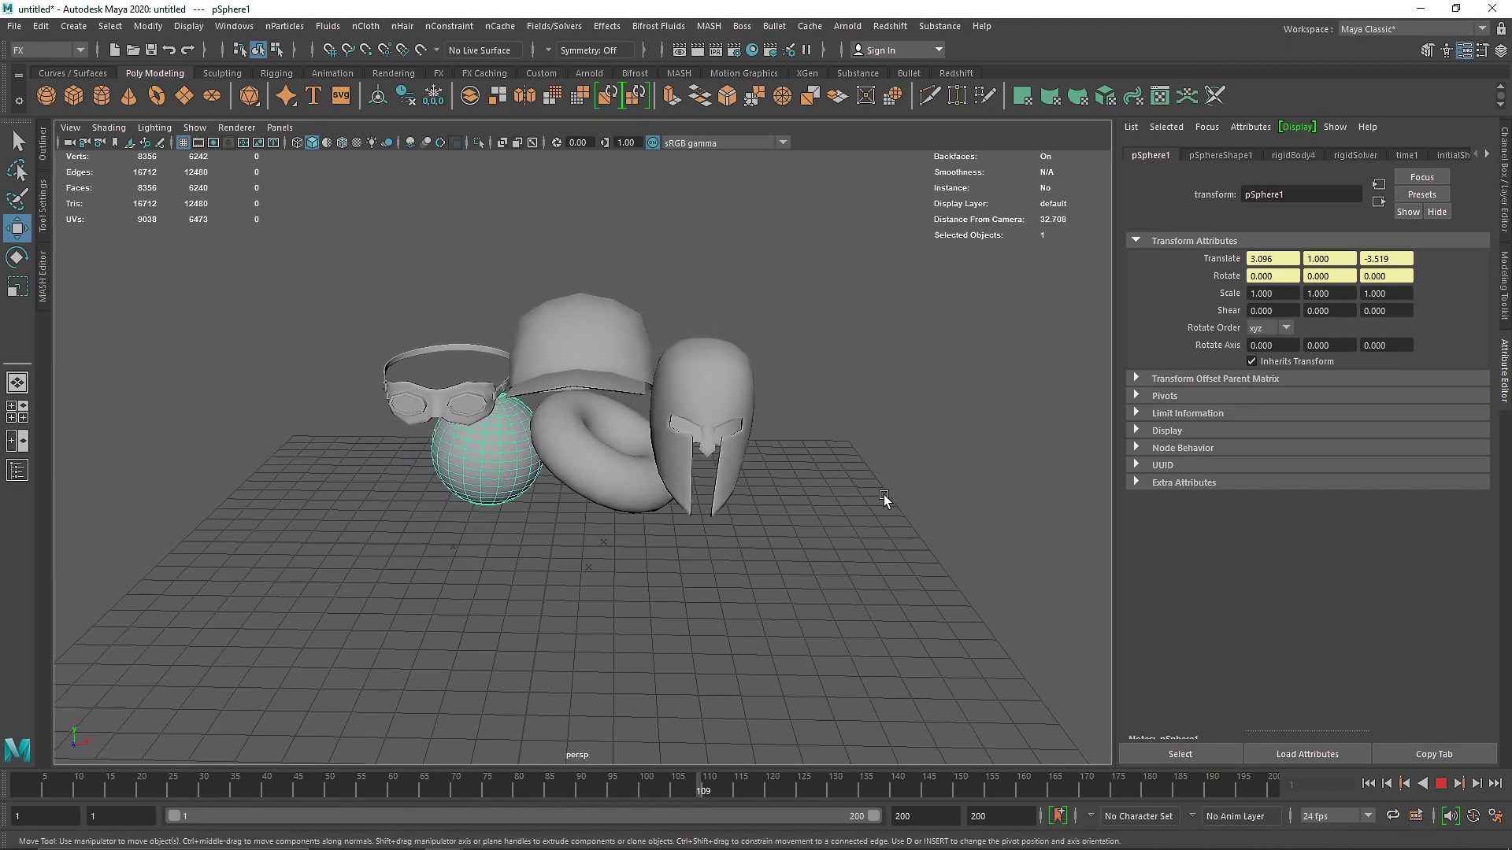
pyautogui.click(1441, 785)
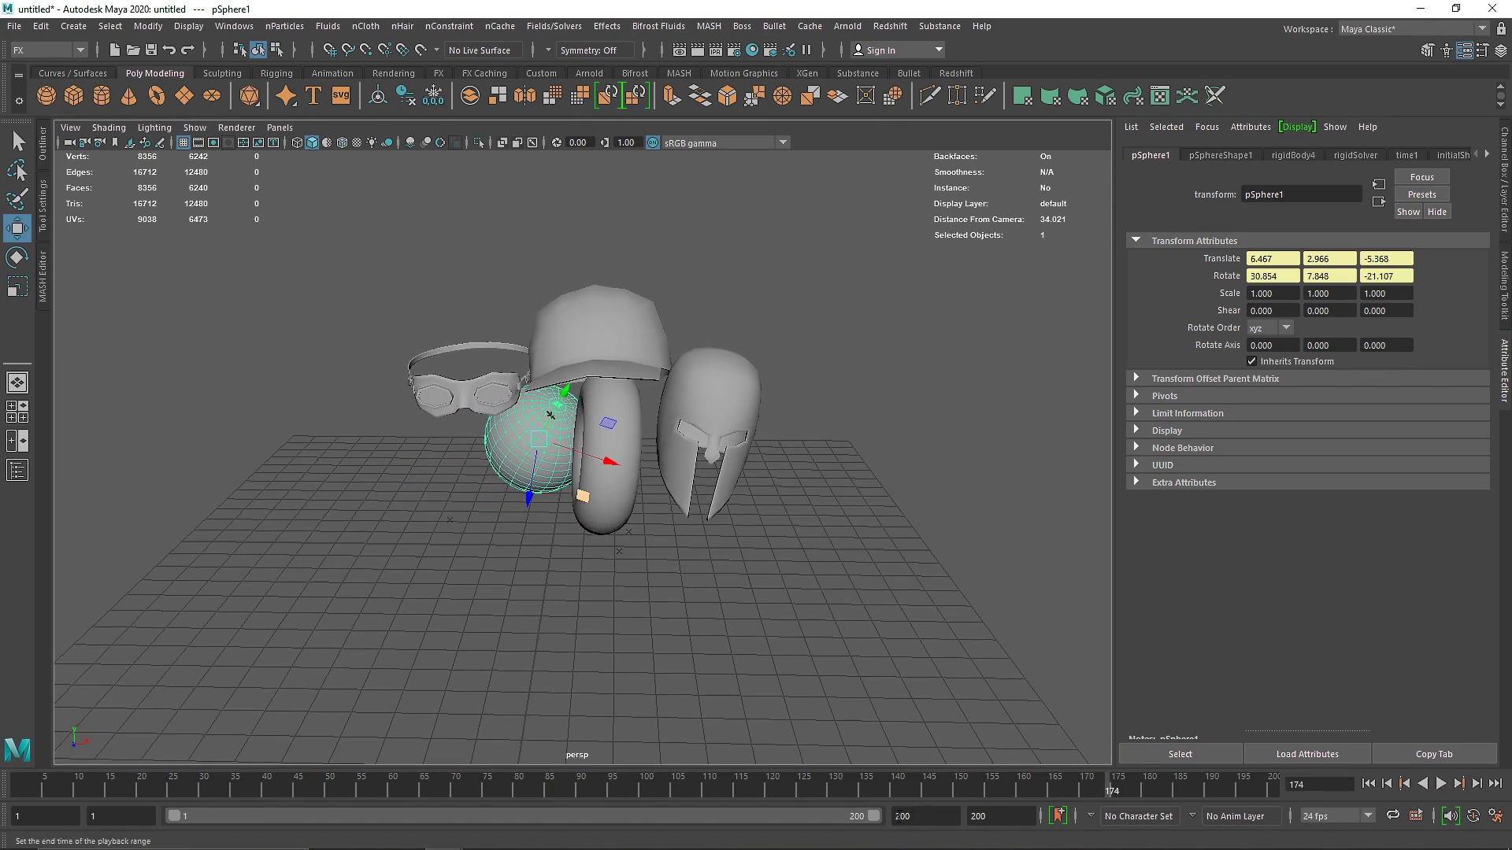
pyautogui.press('Return')
pyautogui.click(1446, 782)
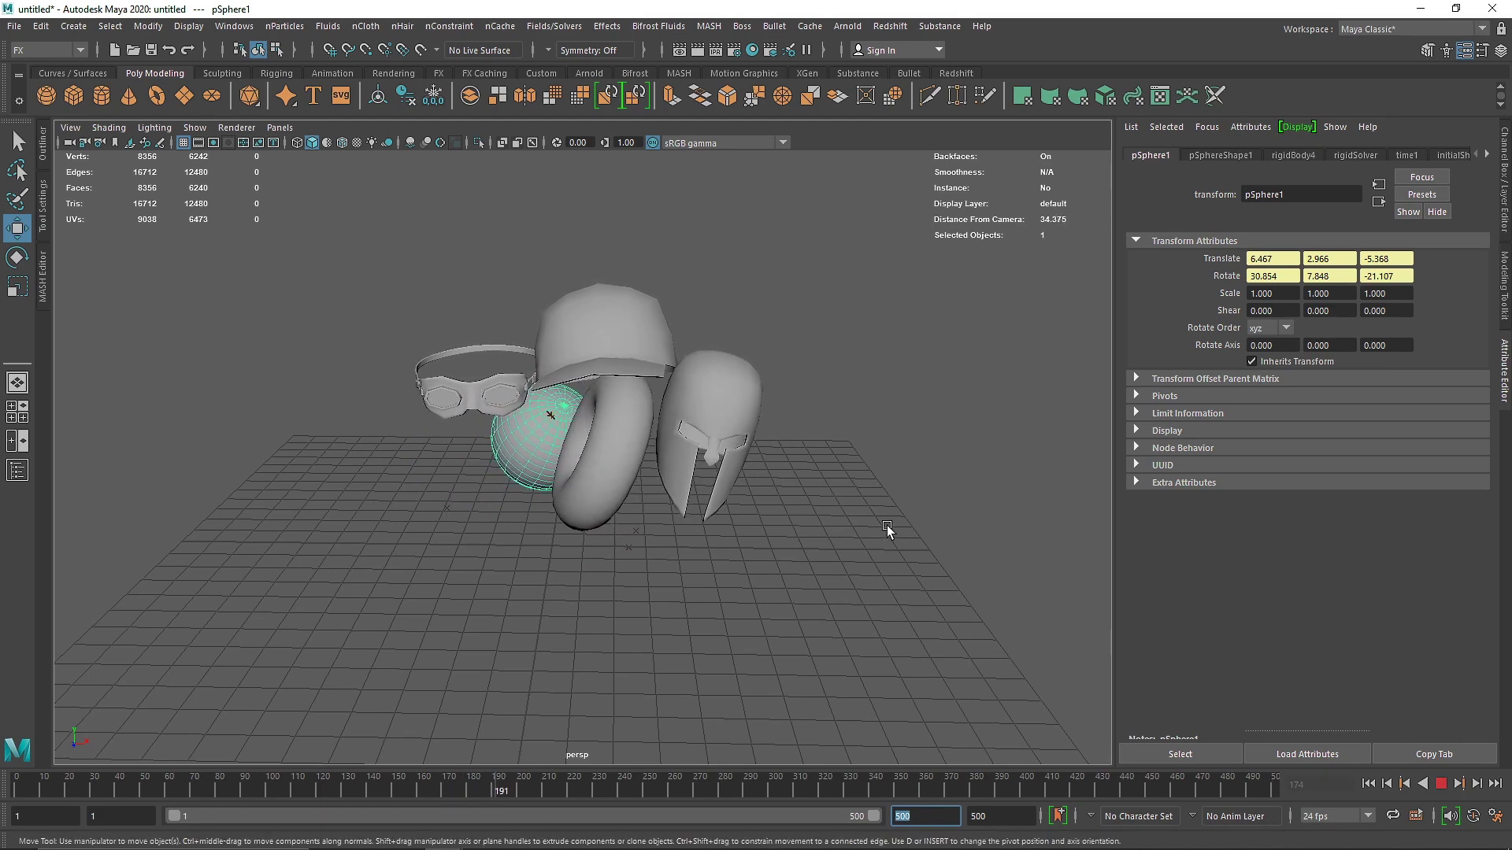
pyautogui.keyDown('alt'); pyautogui.moveTo(856, 535); pyautogui.dragTo(718, 462); pyautogui.keyUp('alt')
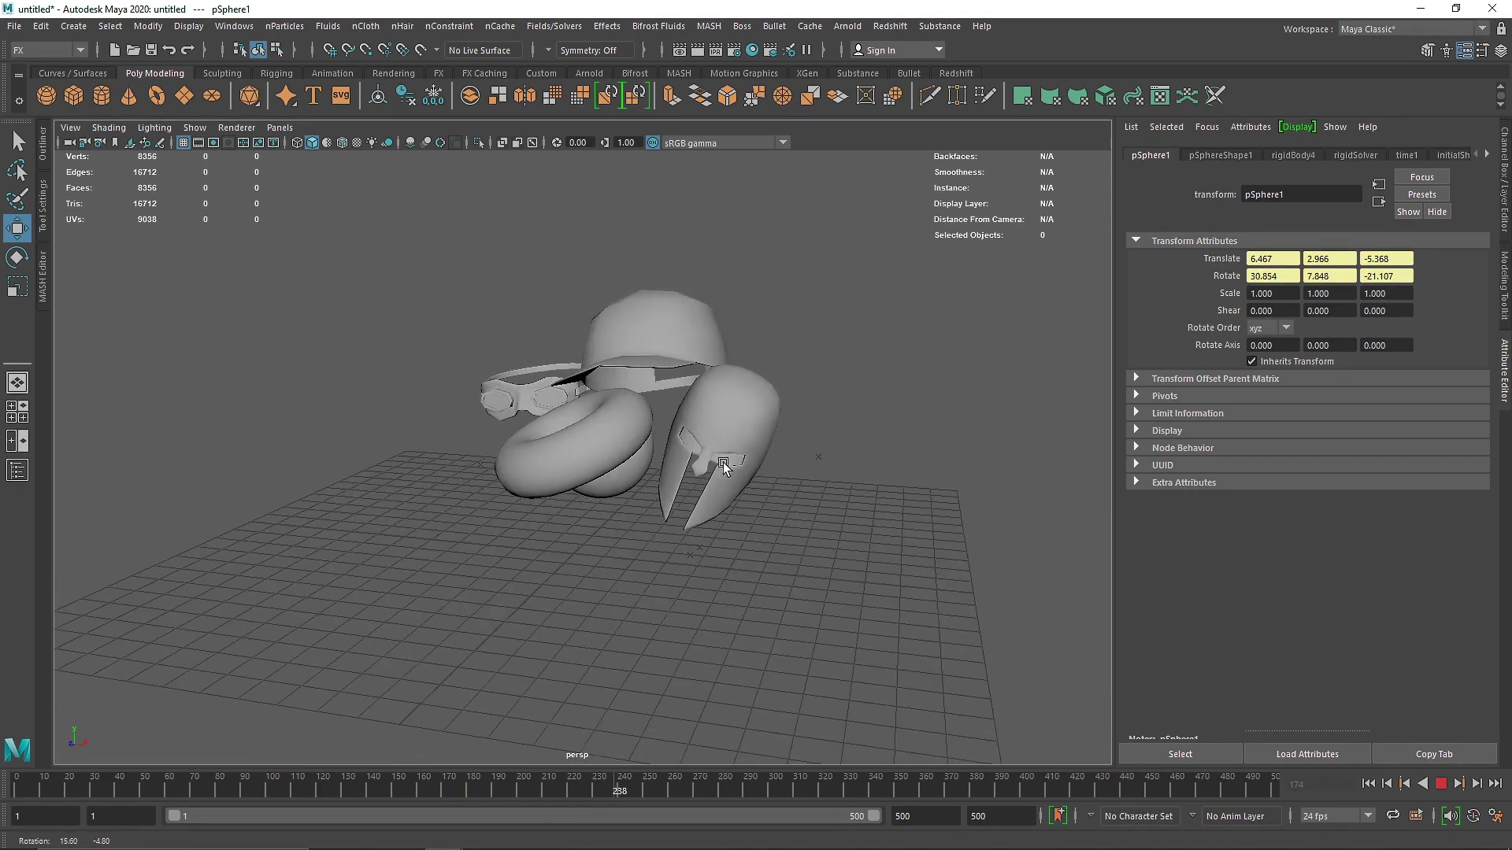
pyautogui.click(1445, 784)
# - Turn on smooth mesh preview for all the clustered meshes
pyautogui.scroll(4, 709, 502)
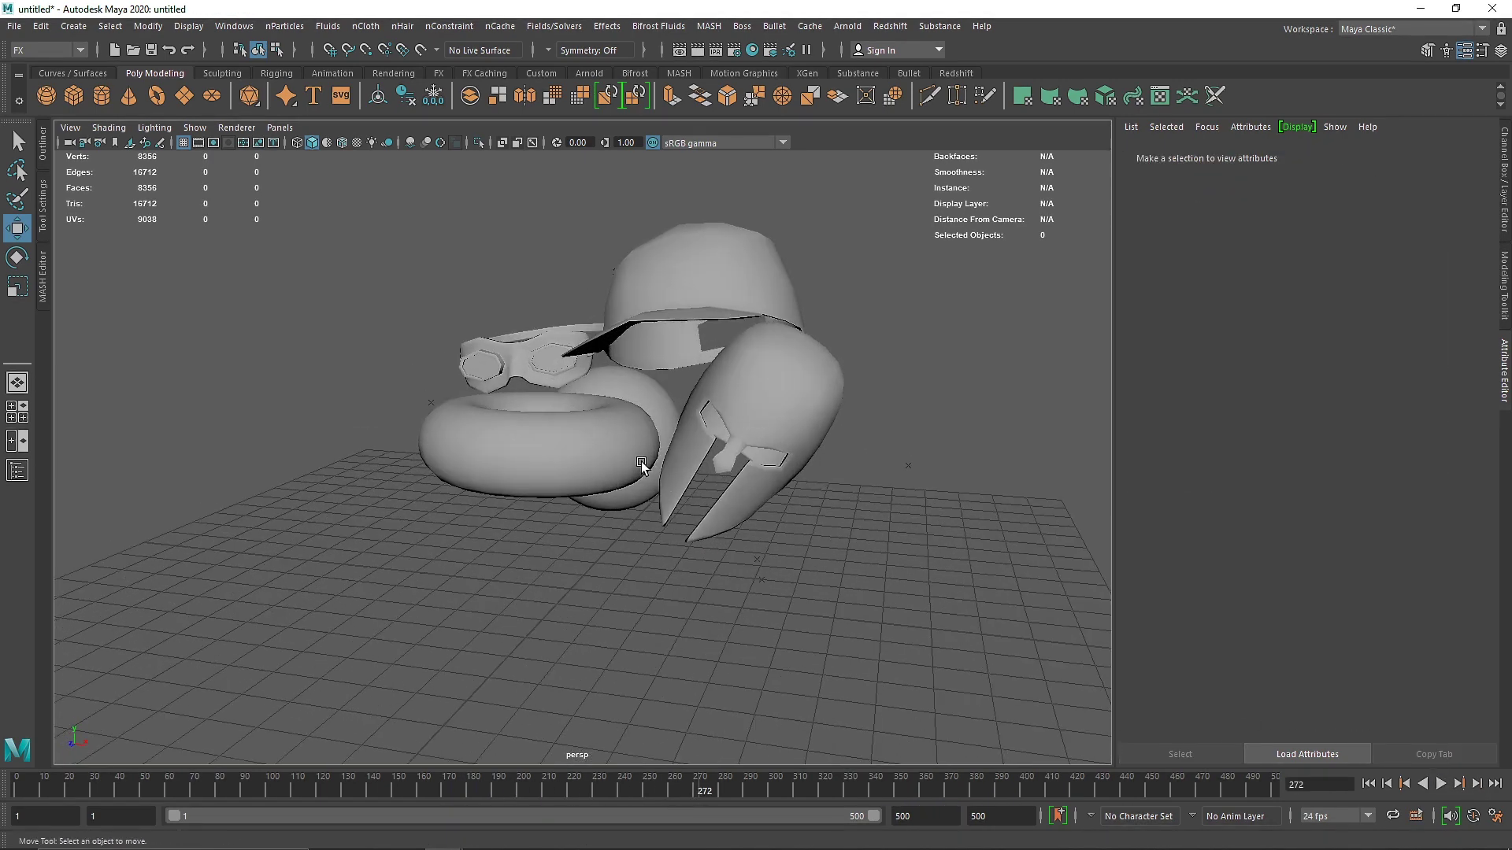
pyautogui.click(778, 410)
pyautogui.click(709, 259)
pyautogui.moveTo(981, 603); pyautogui.dragTo(400, 306)
# - Create a camera, move it back to a Translate Z of about 29.68 and look through it
pyautogui.click(73, 26)
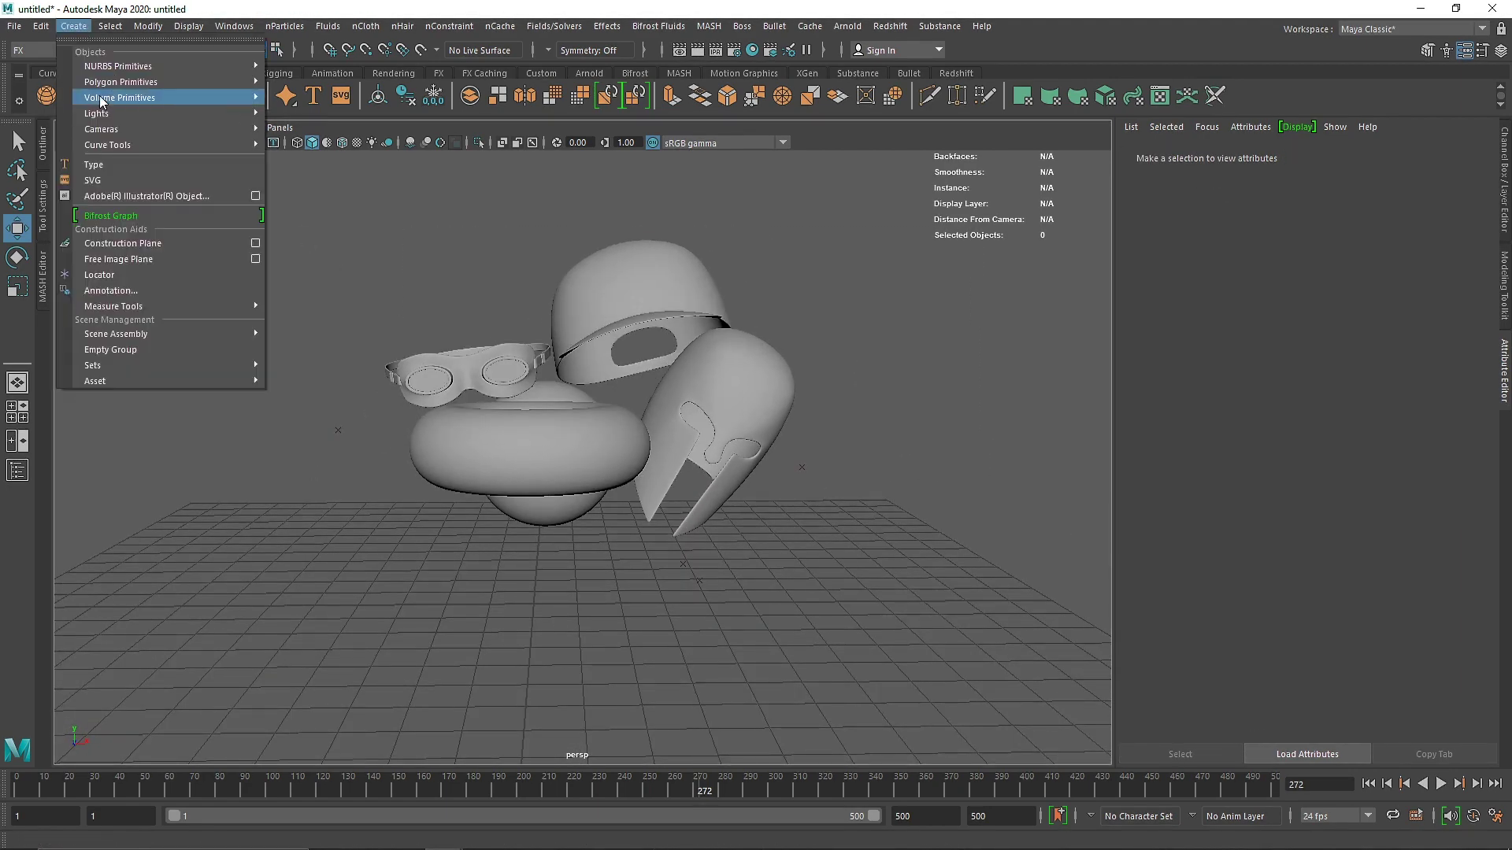
pyautogui.moveTo(145, 134)
pyautogui.click(305, 144)
pyautogui.scroll(-5, 695, 500)
pyautogui.keyDown('alt'); pyautogui.moveTo(696, 499); pyautogui.dragTo(39, 642); pyautogui.keyUp('alt')
pyautogui.click(279, 126)
pyautogui.moveTo(393, 148)
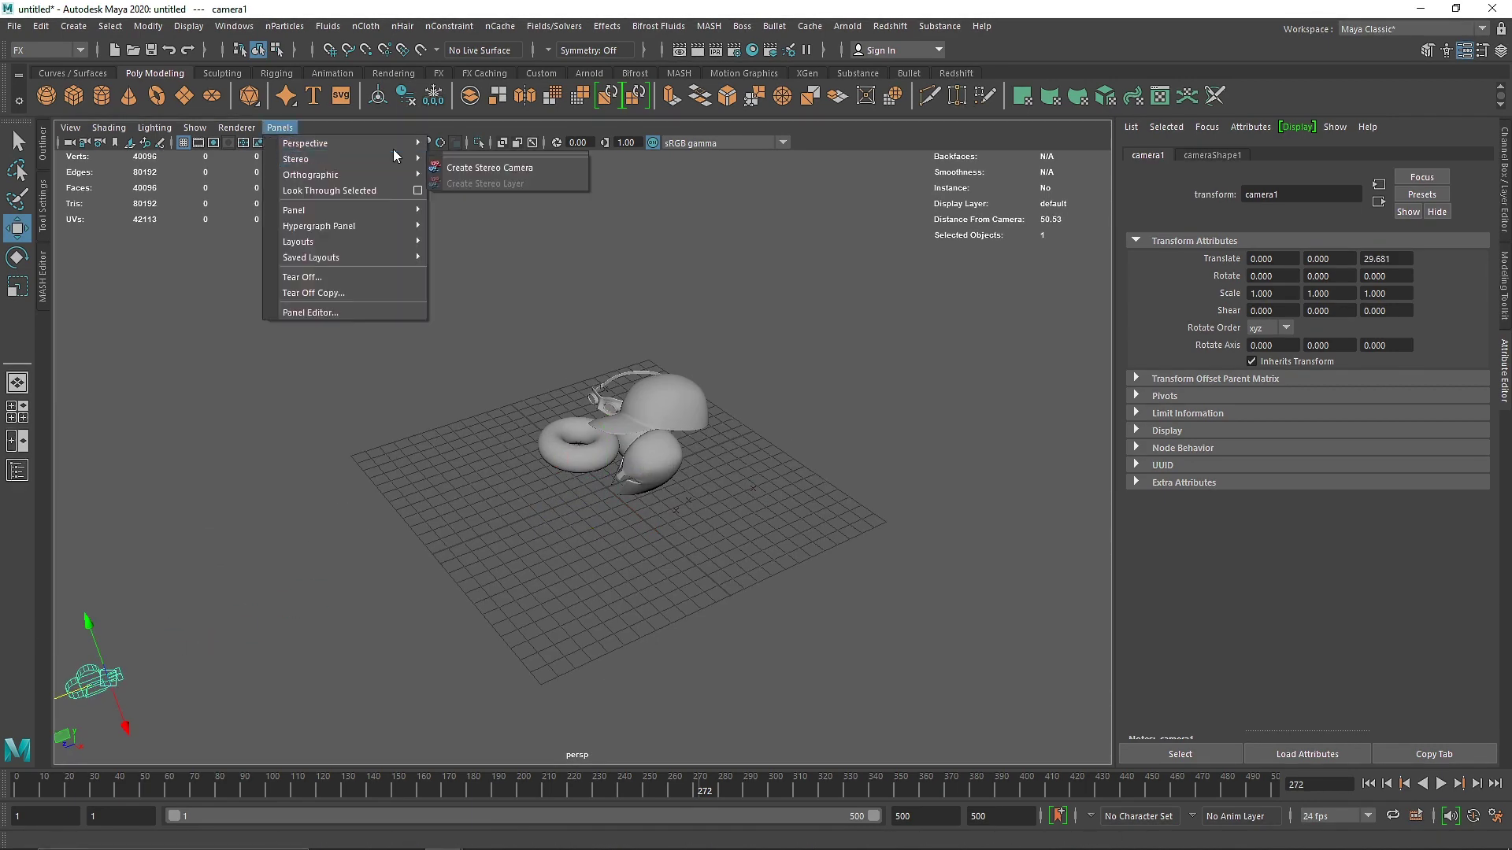
pyautogui.click(473, 144)
# - Set the camera's Translate Y to 5 and widen its framing to fit all the meshes
pyautogui.click(1506, 183)
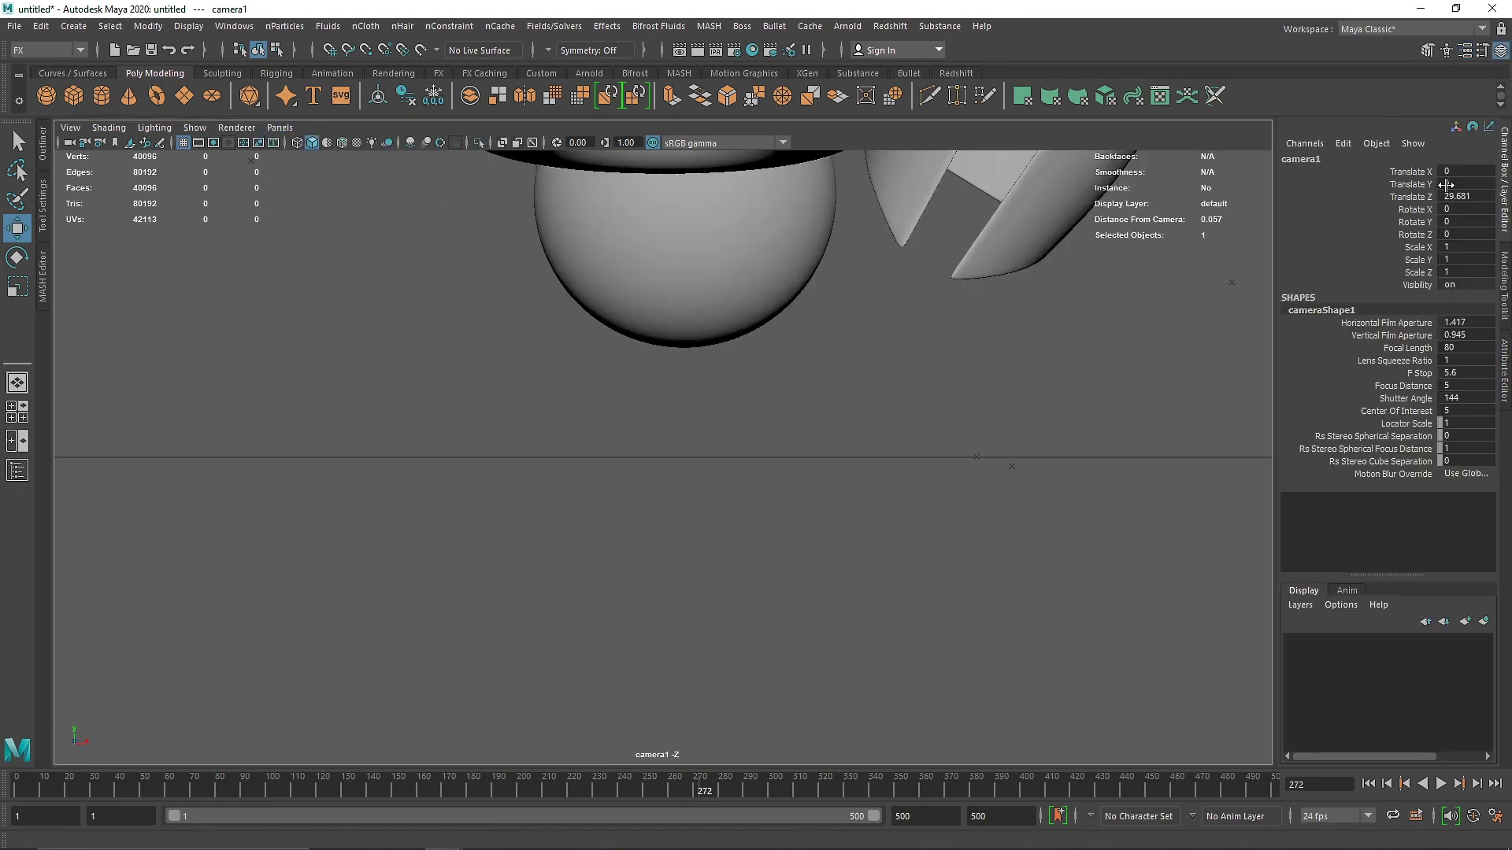
pyautogui.moveTo(1464, 184)
pyautogui.keyDown('ctrl'); pyautogui.mouseDown()
pyautogui.moveTo(1445, 184)
pyautogui.moveTo(1501, 185)
pyautogui.moveTo(1452, 197)
pyautogui.moveTo(1493, 197)
pyautogui.moveTo(1439, 183)
pyautogui.mouseUp(); pyautogui.keyUp('ctrl')
pyautogui.write('5')
pyautogui.press('Return')
pyautogui.click(414, 182)
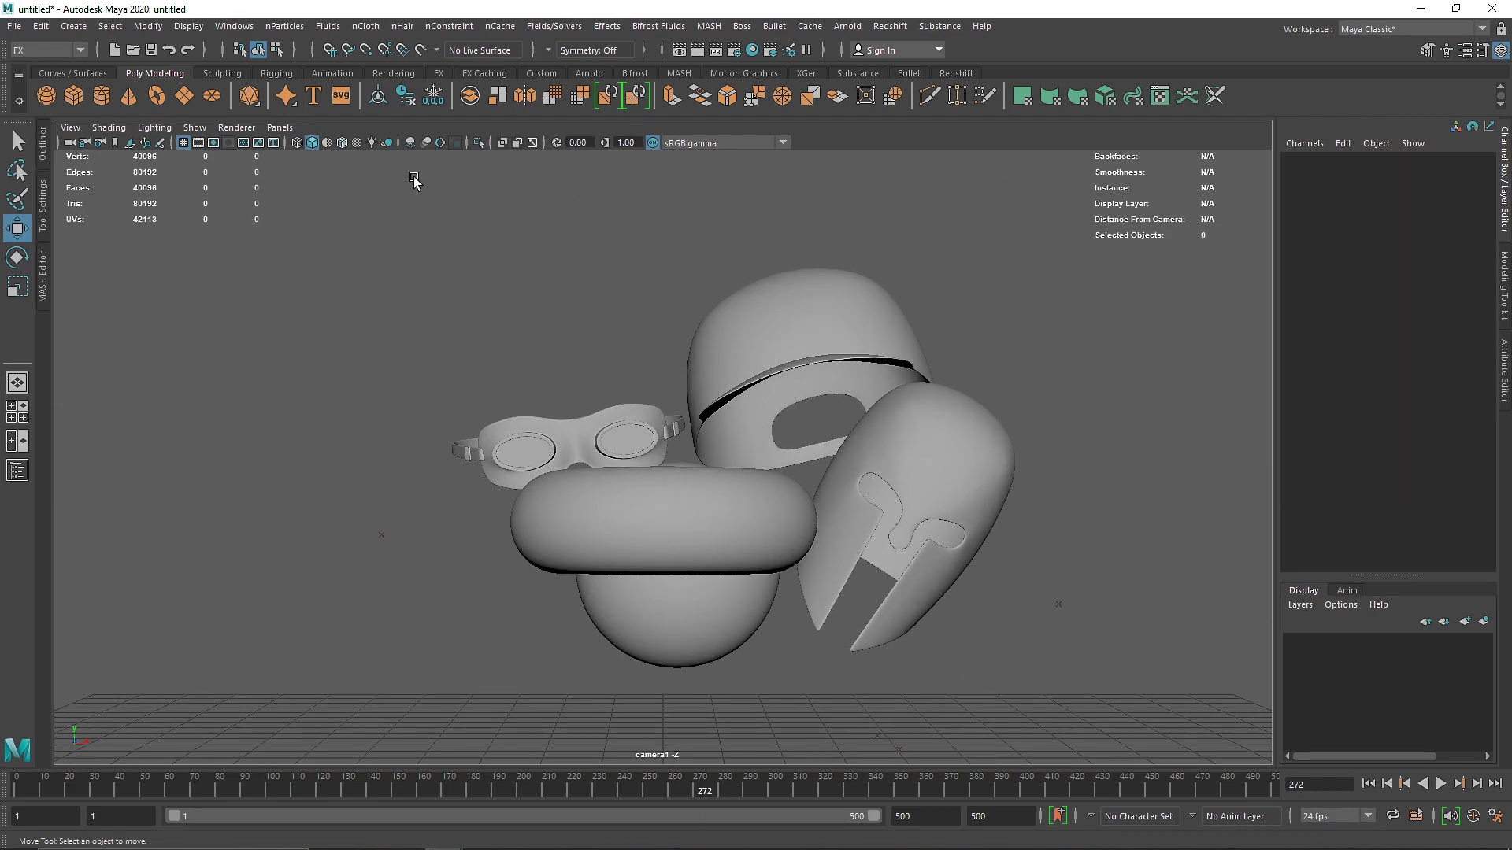
# - Show the camera's resolution gate and set the render image size preset to 1k_Square
pyautogui.click(212, 143)
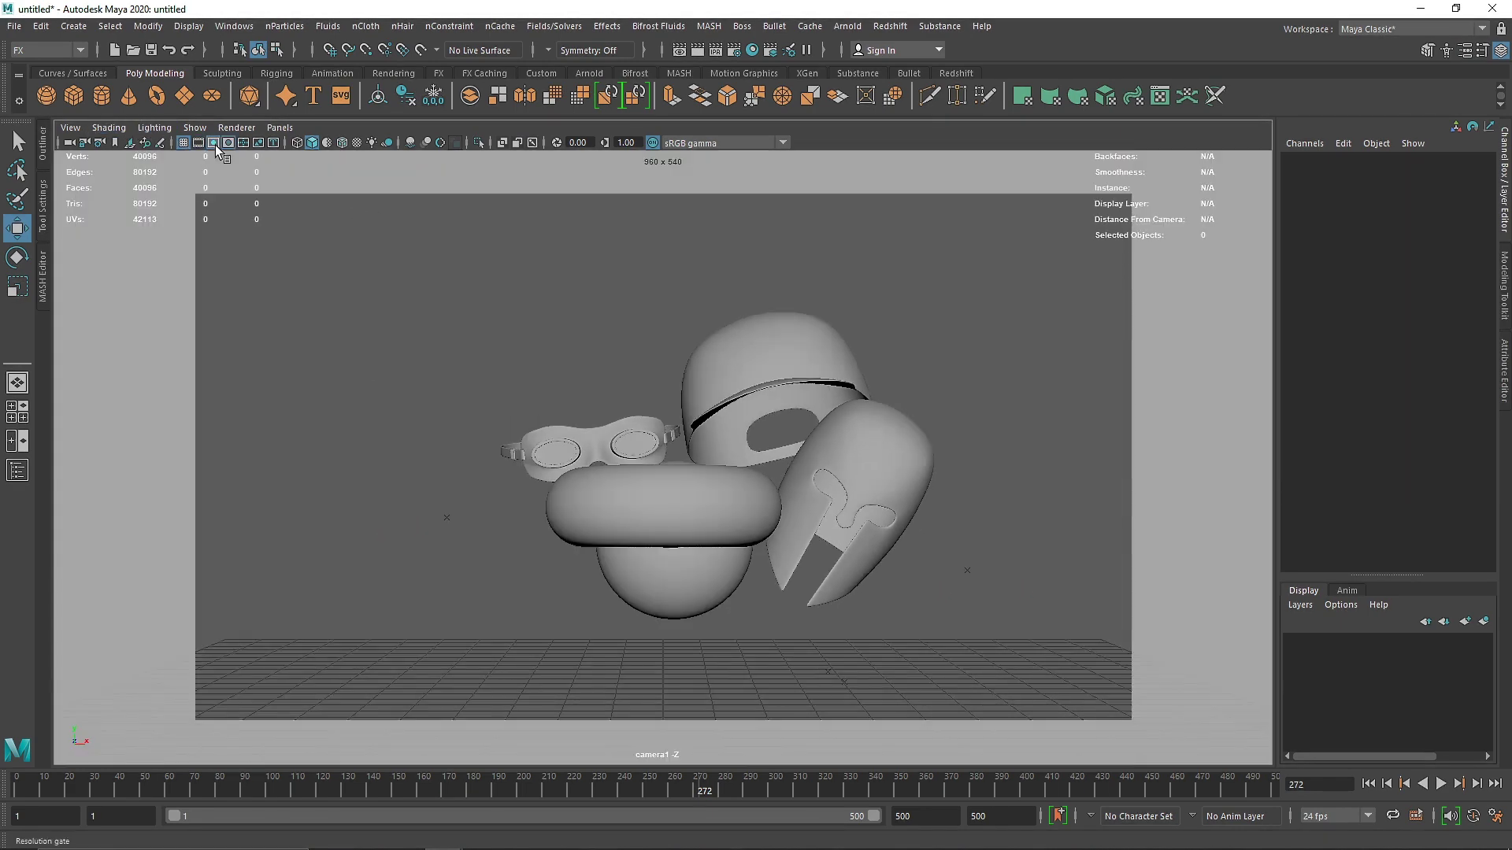
pyautogui.click(733, 52)
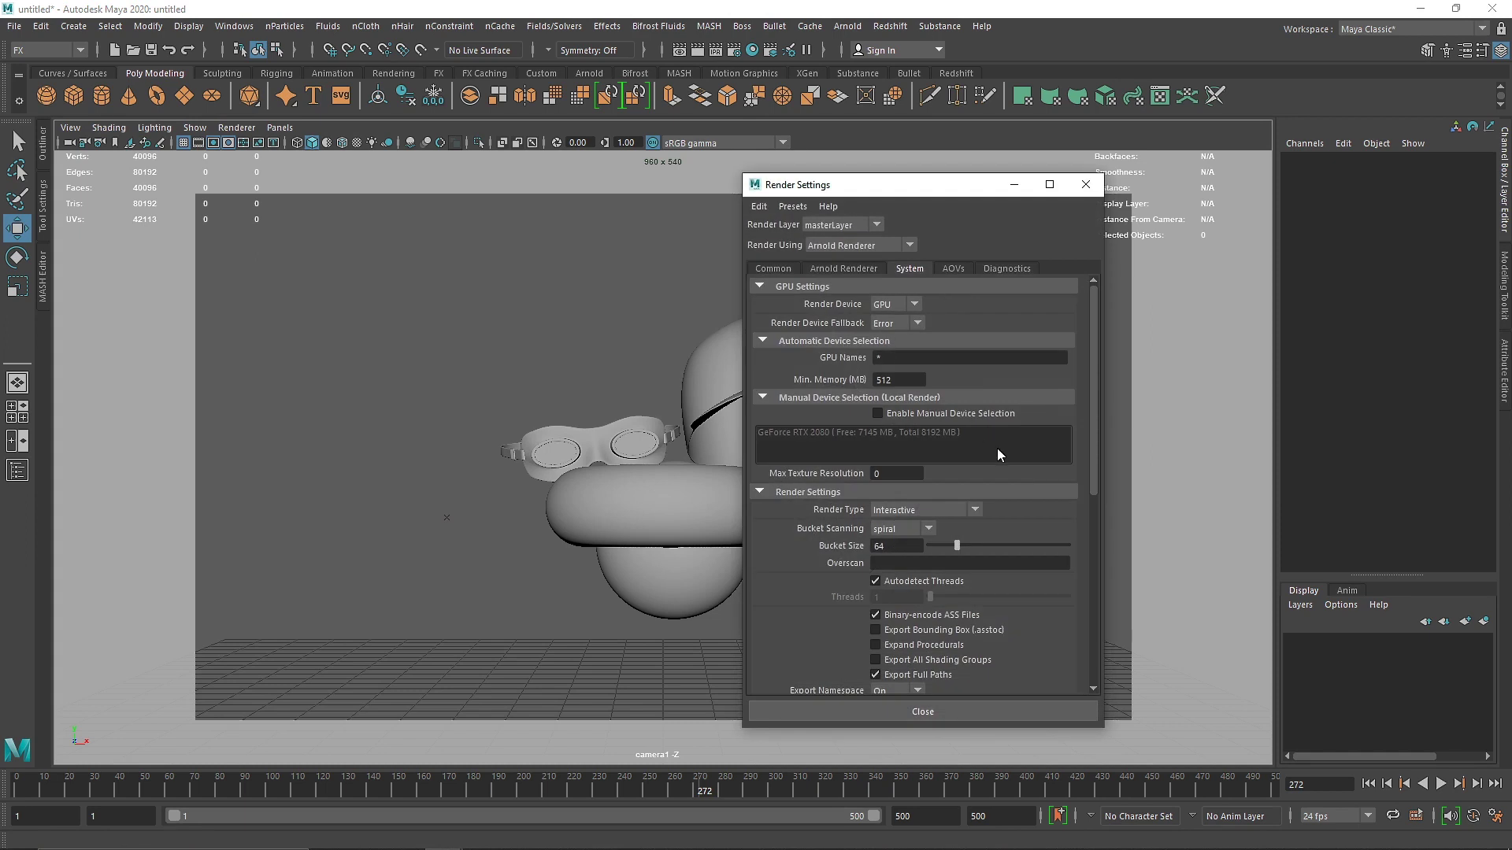
pyautogui.click(795, 271)
pyautogui.scroll(-6, 1023, 439)
pyautogui.click(930, 476)
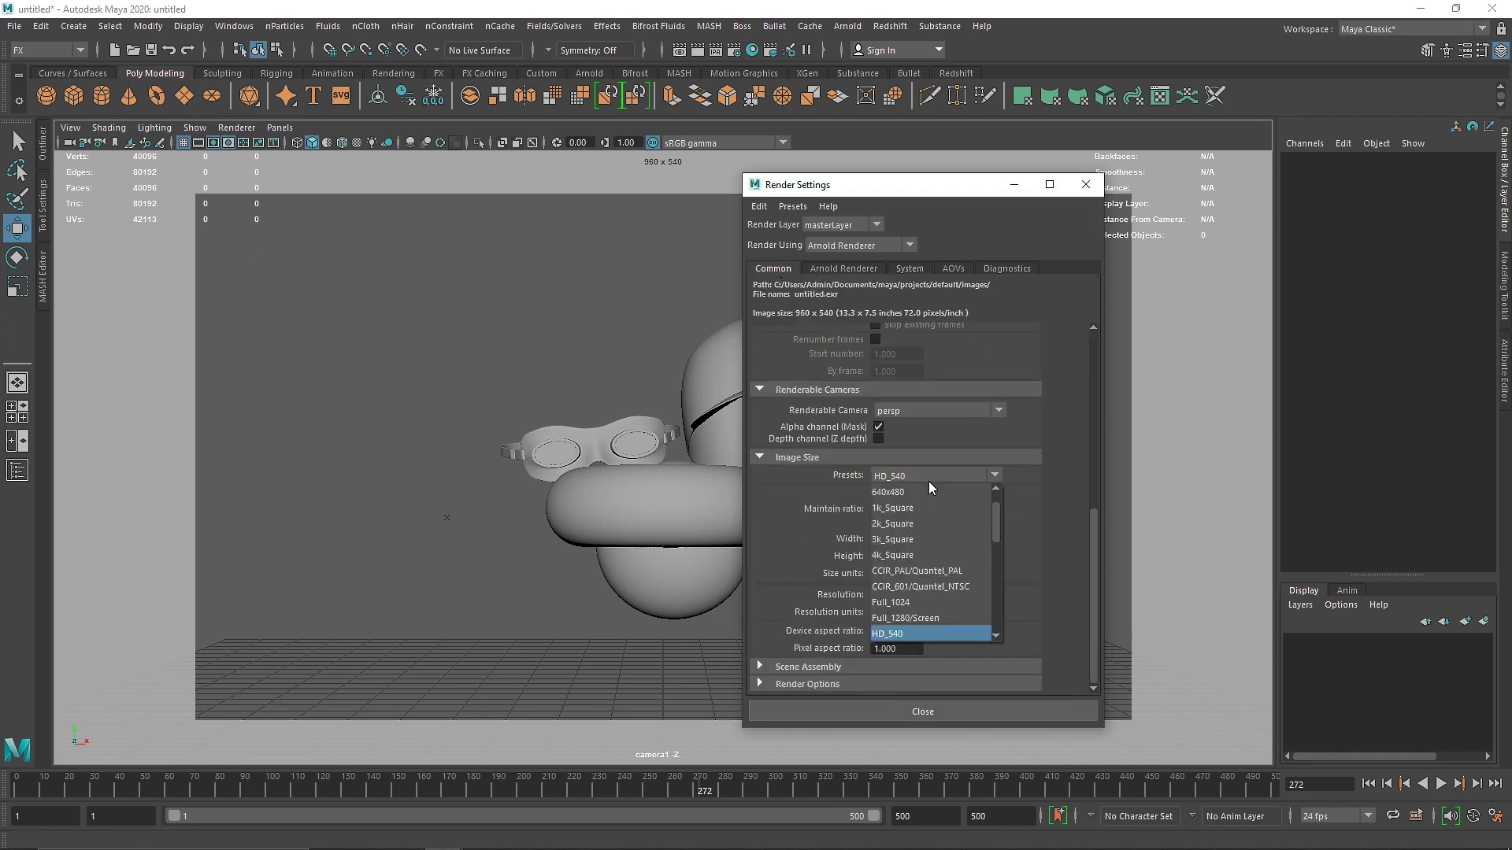
pyautogui.click(909, 509)
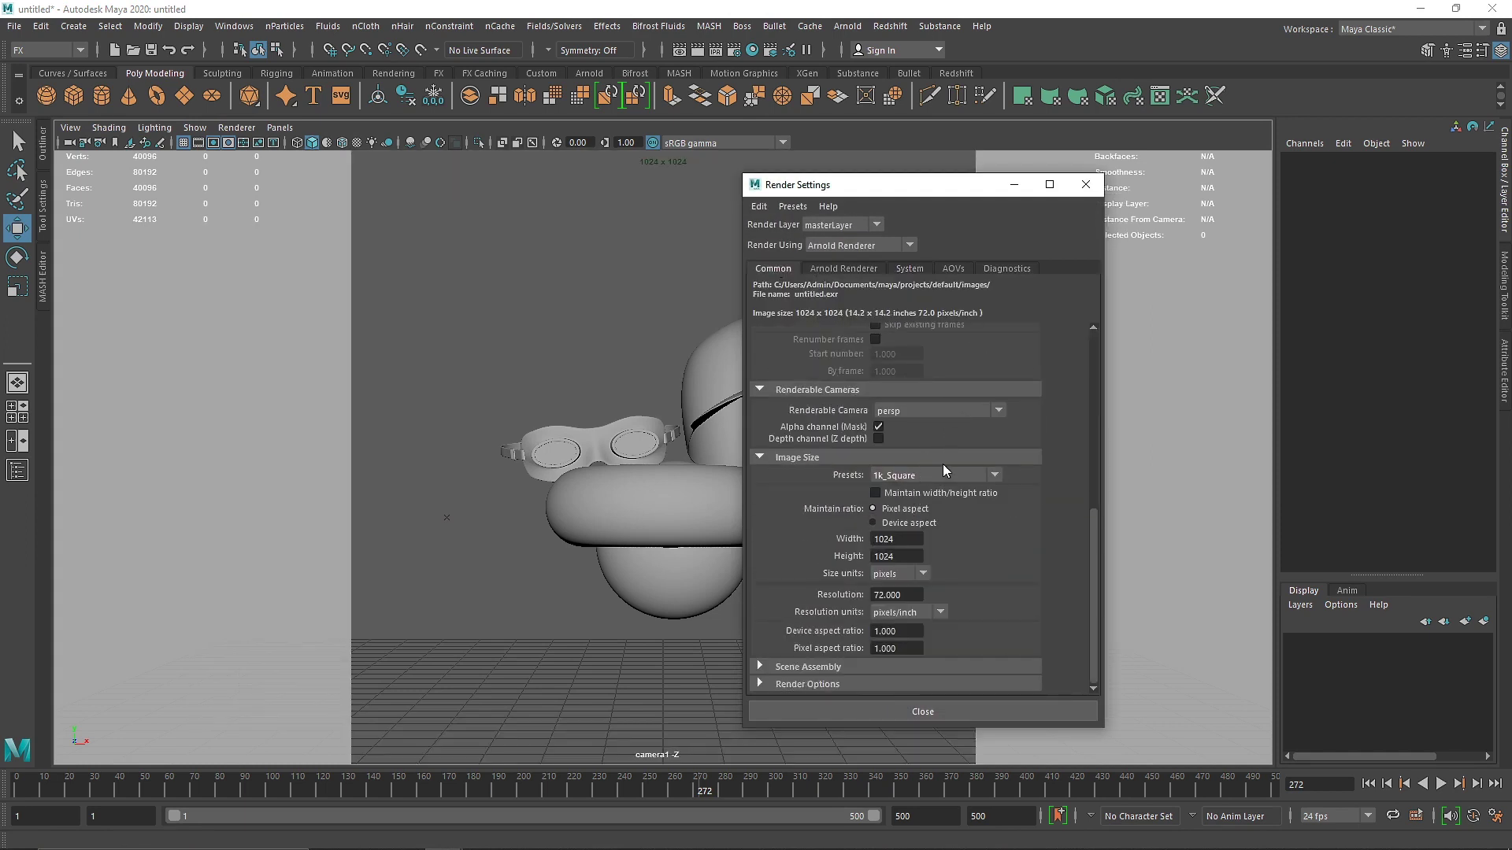
# - Set the render output image format to jpeg
pyautogui.scroll(5, 875, 339)
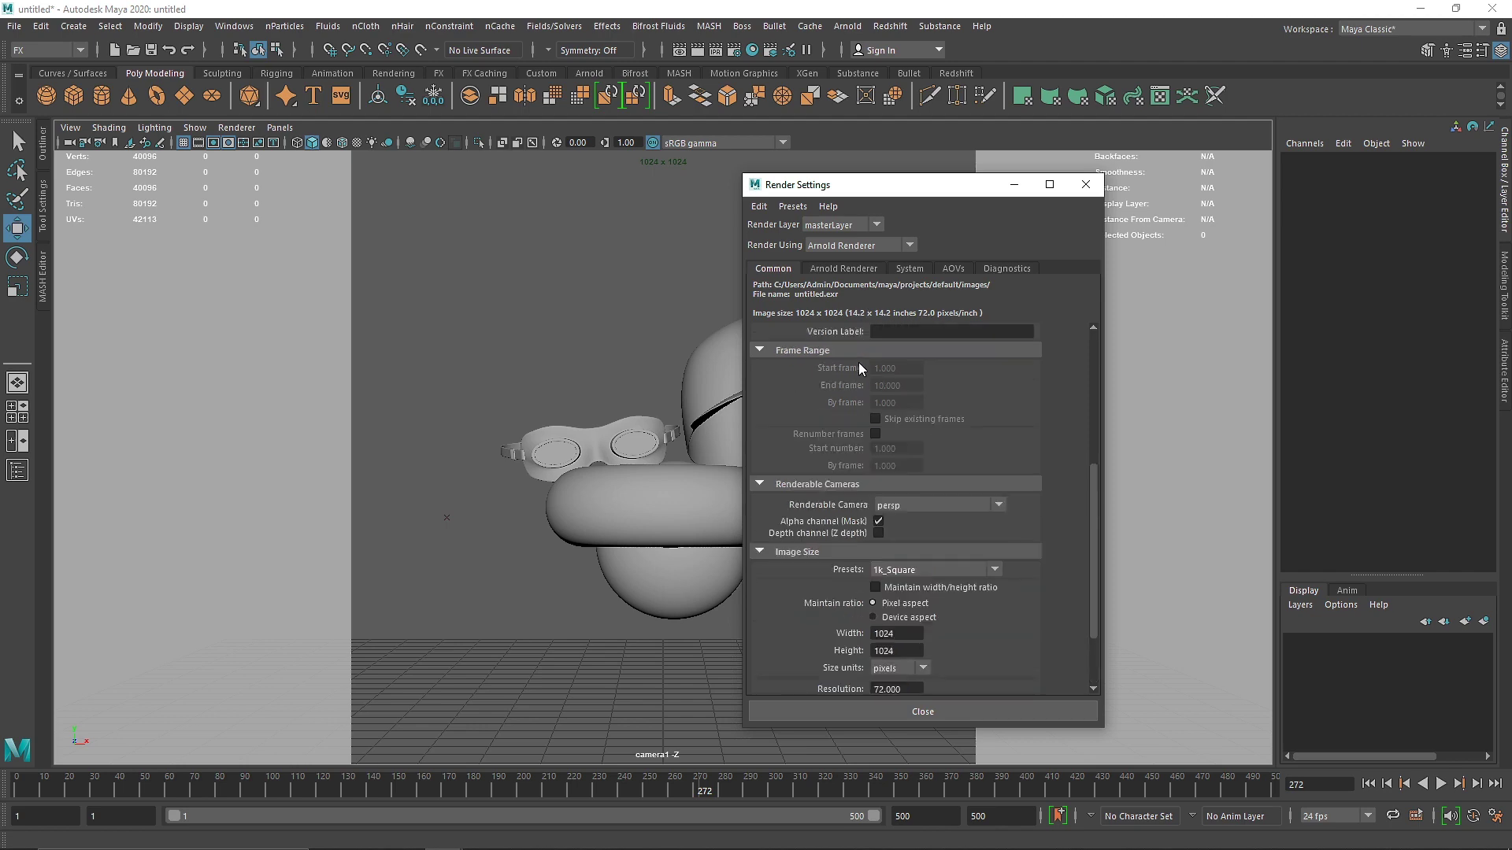
pyautogui.click(960, 376)
pyautogui.click(948, 398)
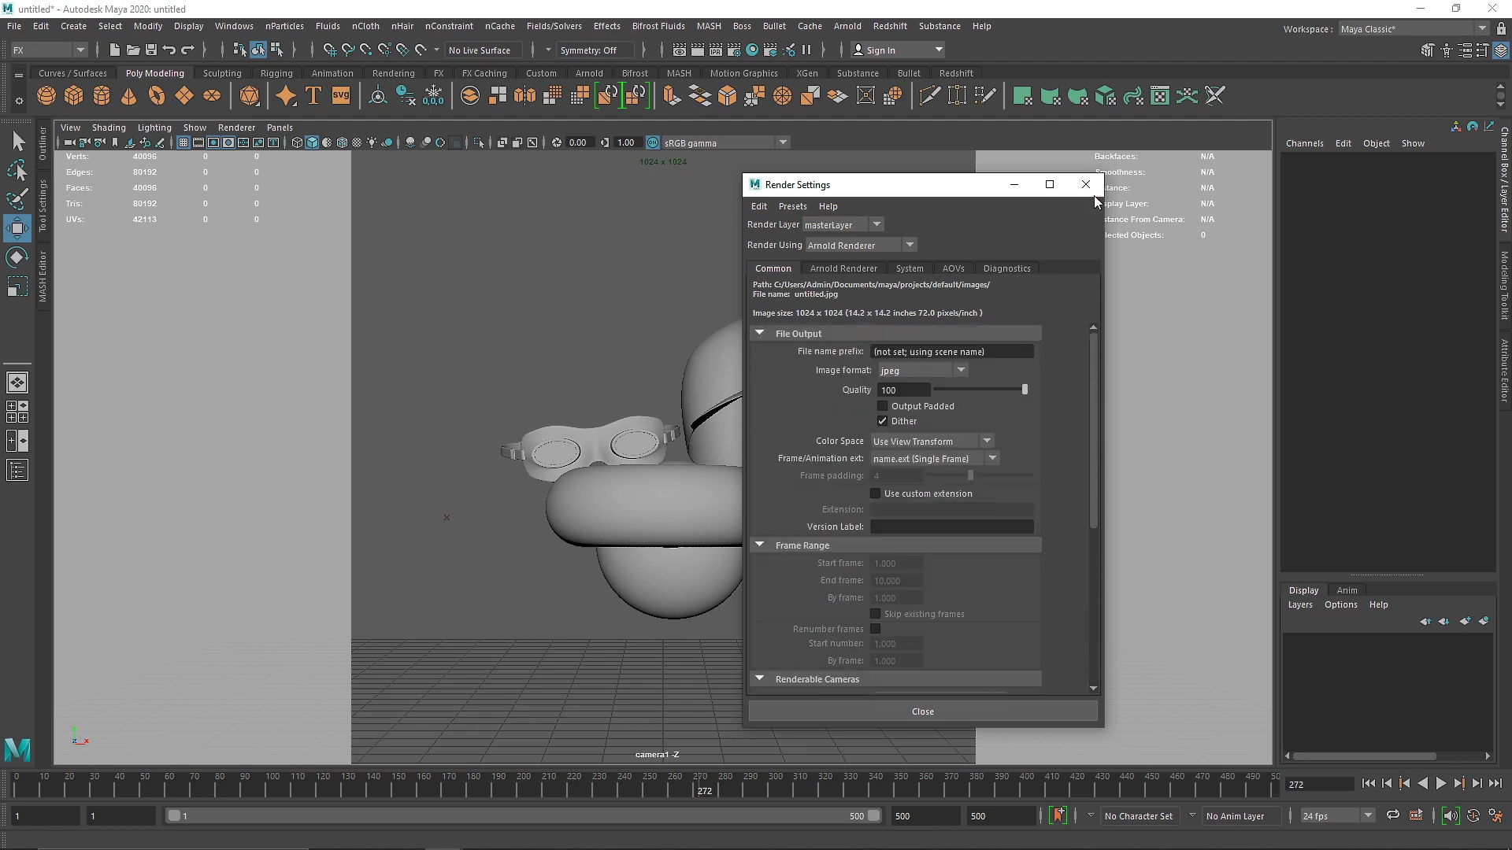
# - Close the render settings and reframe the mesh cluster near the middle of the camera's square gate
pyautogui.click(1085, 184)
pyautogui.keyDown('alt'); pyautogui.moveTo(852, 377); pyautogui.dragTo(767, 317, button='middle'); pyautogui.keyUp('alt')
pyautogui.keyDown('alt'); pyautogui.moveTo(768, 316); pyautogui.dragTo(882, 441, button='right'); pyautogui.keyUp('alt')
pyautogui.keyDown('alt'); pyautogui.moveTo(882, 441); pyautogui.dragTo(356, 266, button='middle'); pyautogui.keyUp('alt')
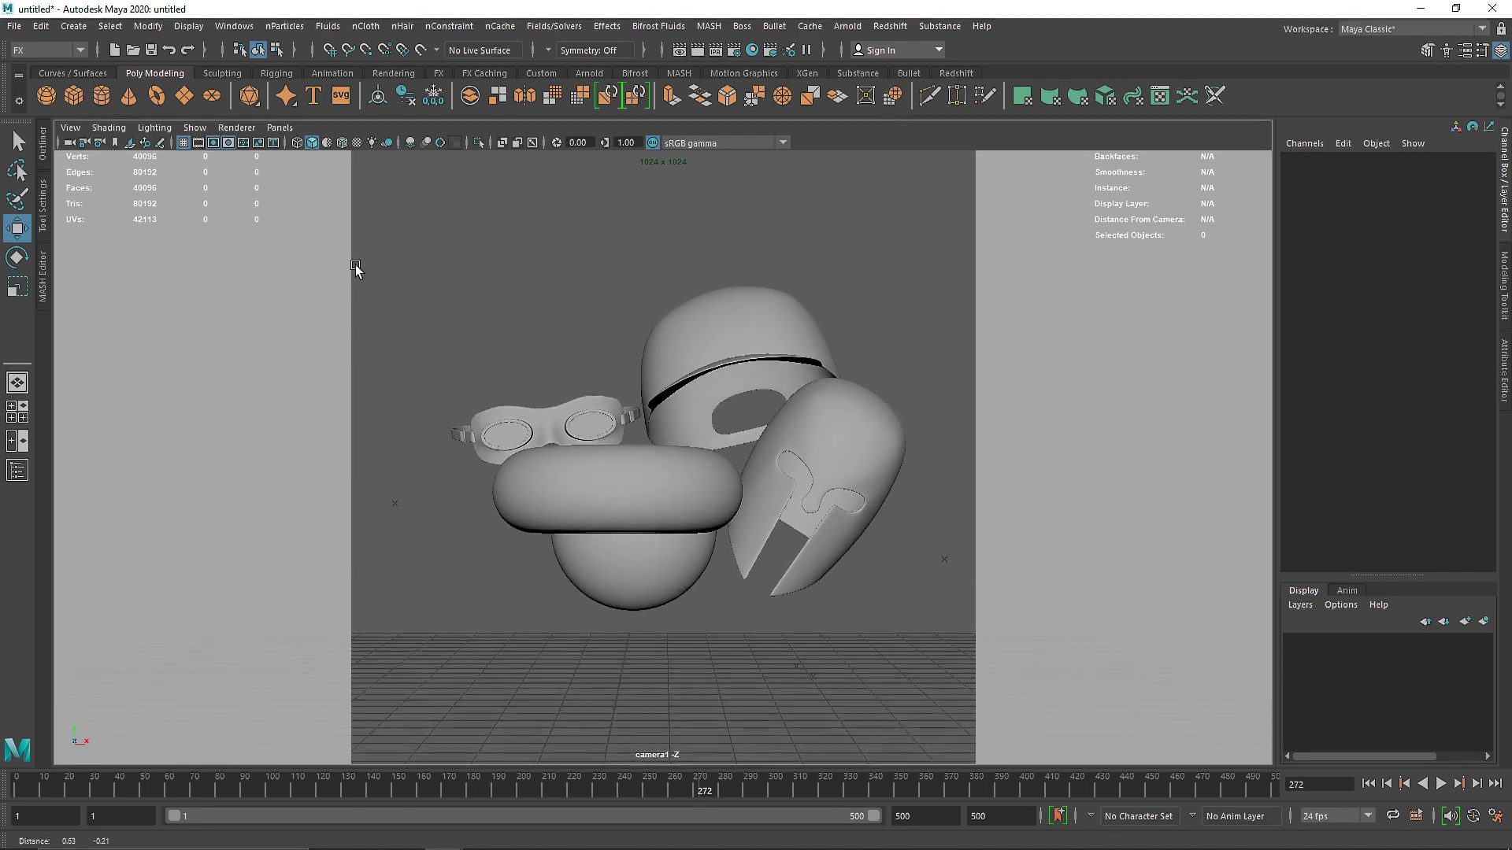
pyautogui.keyDown('alt'); pyautogui.moveTo(355, 268); pyautogui.dragTo(152, 229); pyautogui.keyUp('alt')
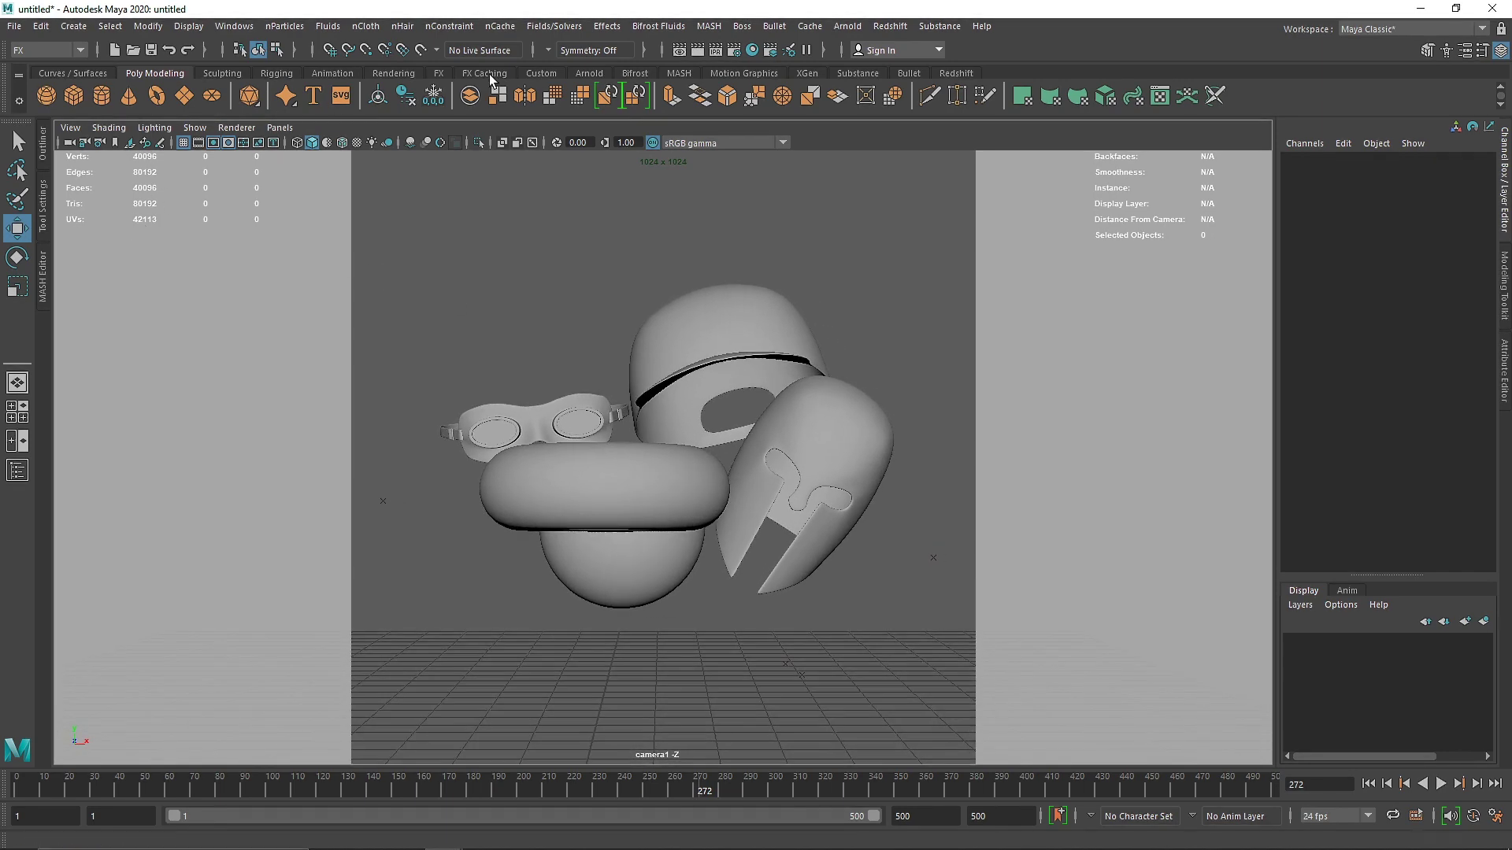
# - Add an Arnold skydome light and a directional light to the scene
pyautogui.click(590, 73)
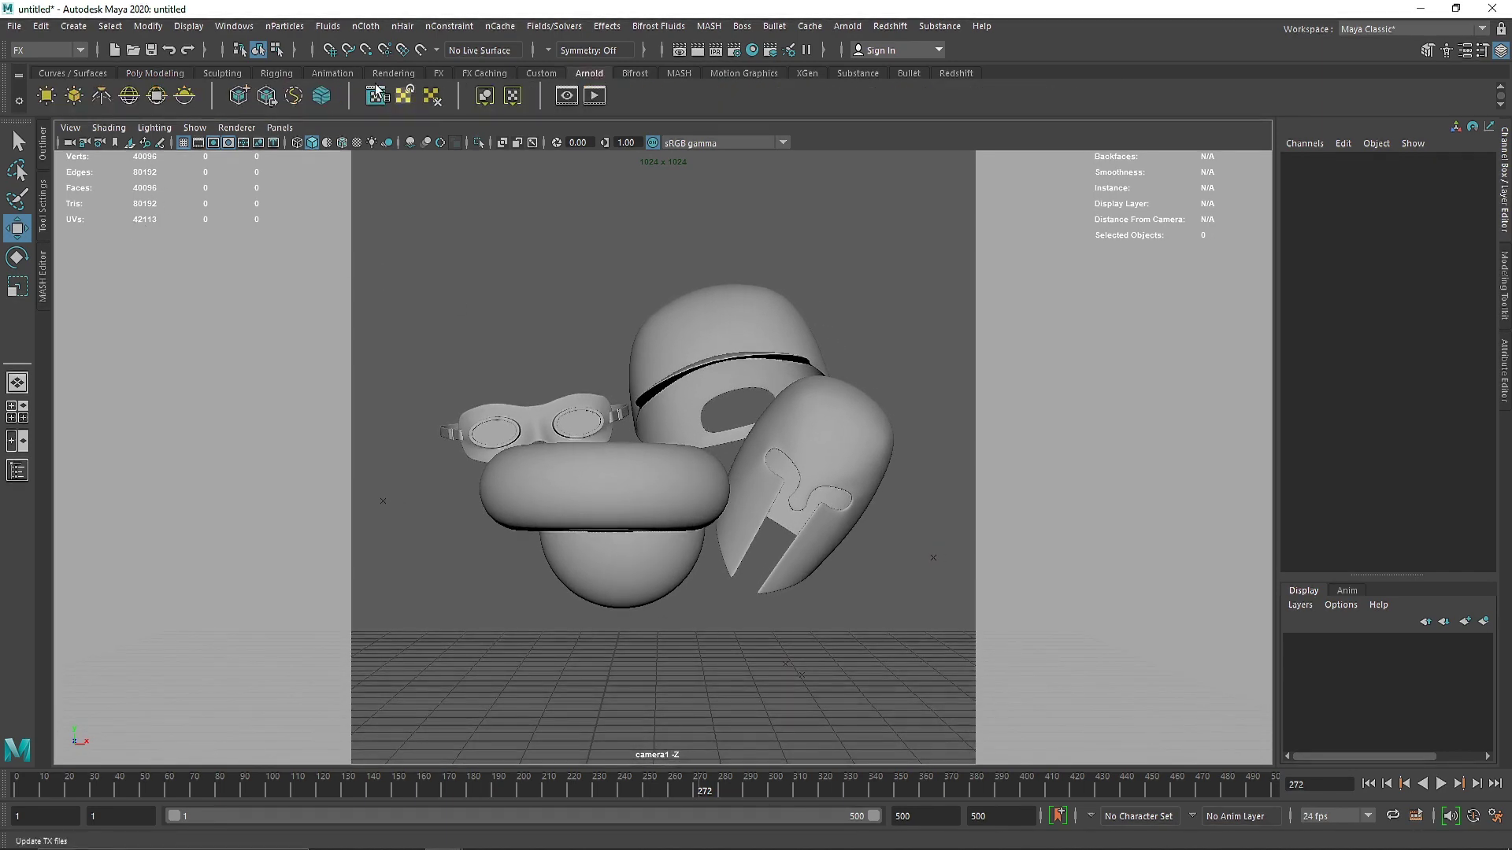
pyautogui.click(129, 96)
pyautogui.click(393, 73)
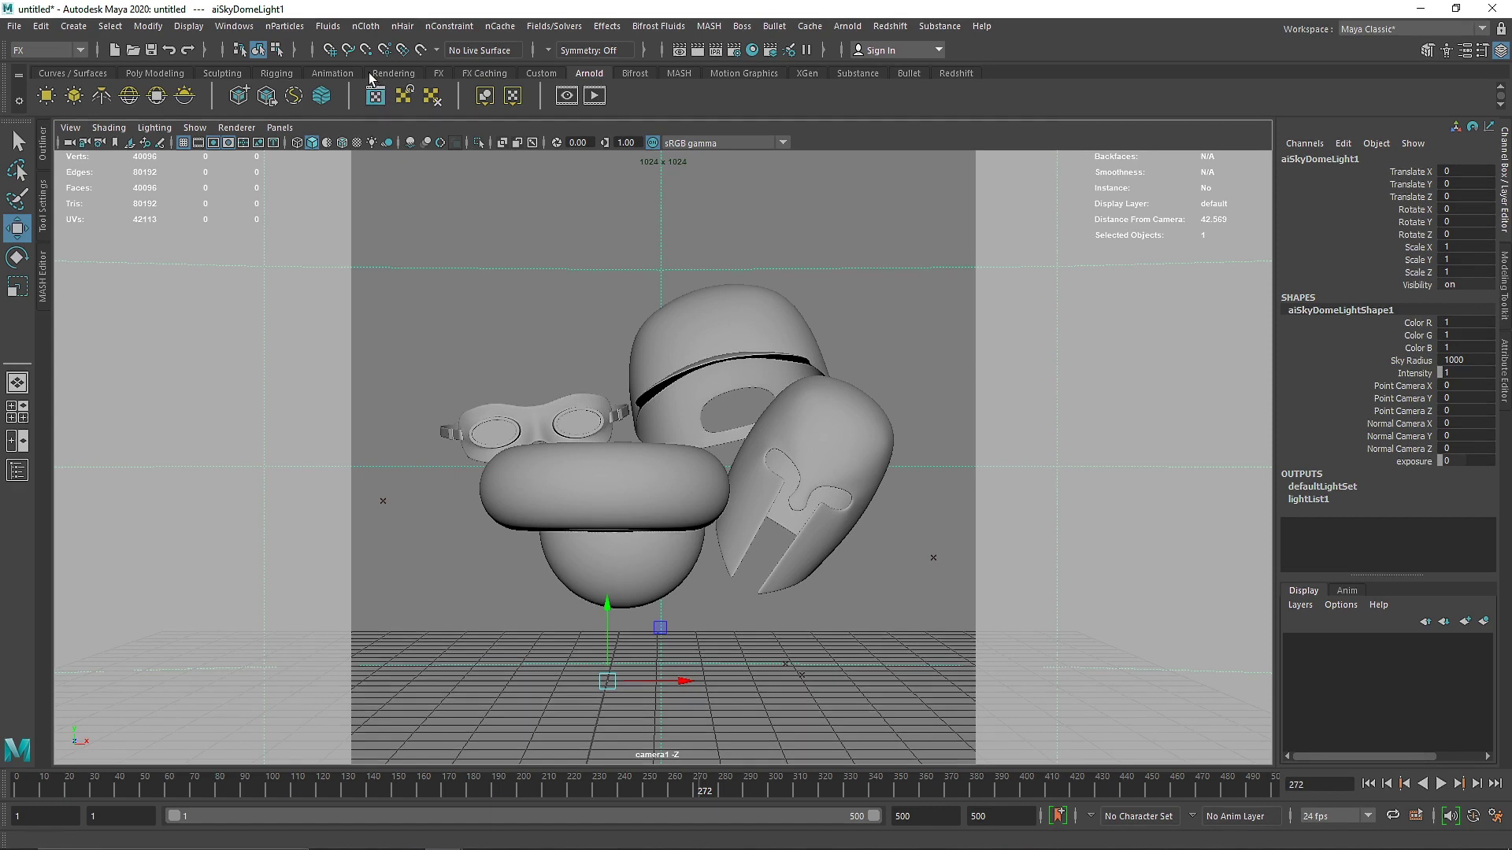
pyautogui.click(72, 96)
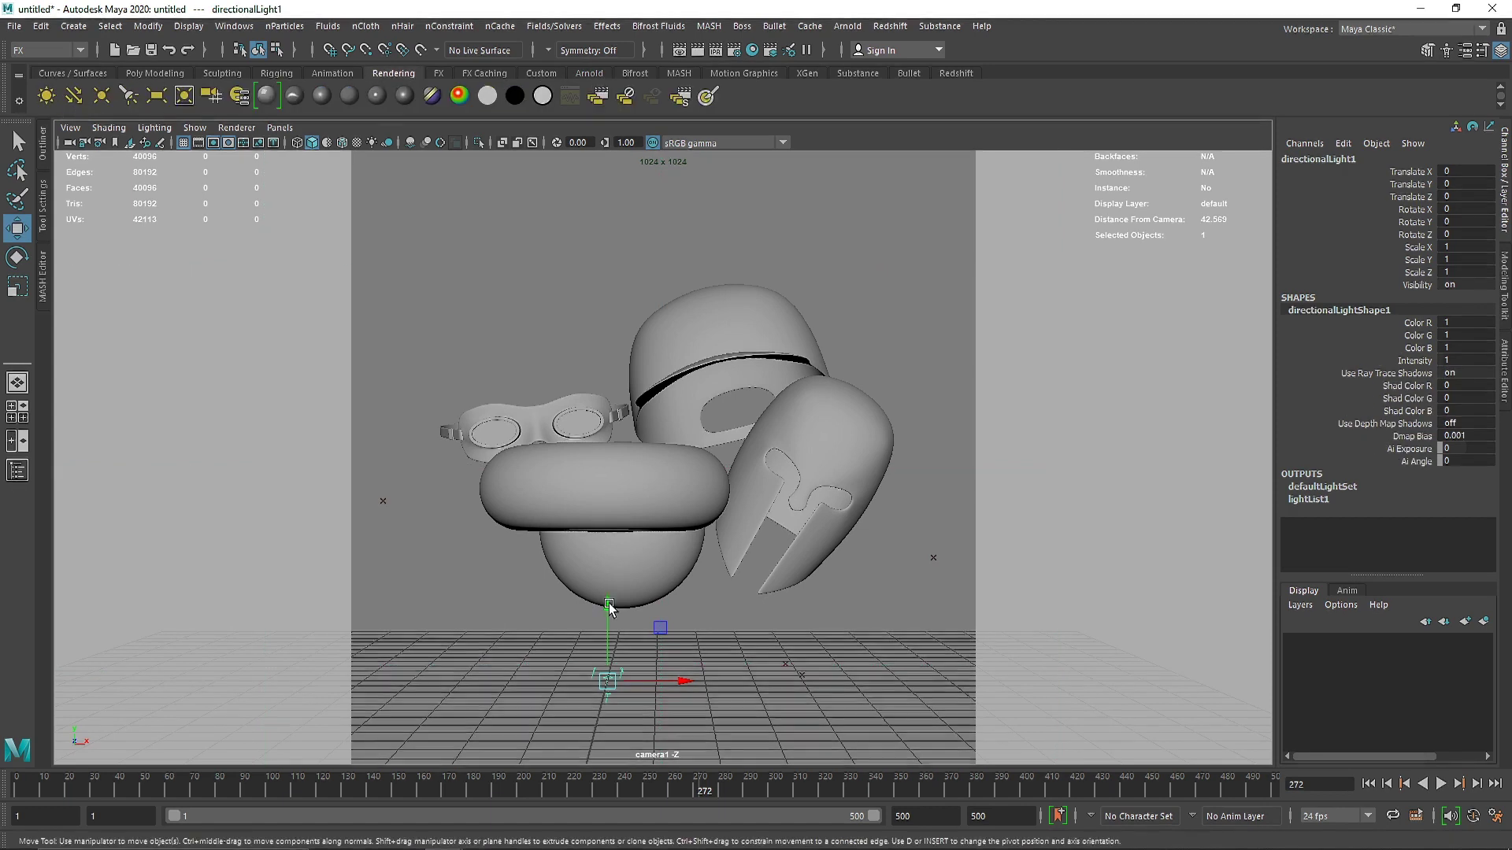
# - Scale the directional light to about 2.26 and rotate it to about -48, -36 and 25 degrees in X, Y and Z
pyautogui.press('r')
pyautogui.moveTo(607, 681)
pyautogui.mouseDown()
pyautogui.moveTo(666, 682)
pyautogui.moveTo(583, 667)
pyautogui.mouseUp()
pyautogui.press('e')
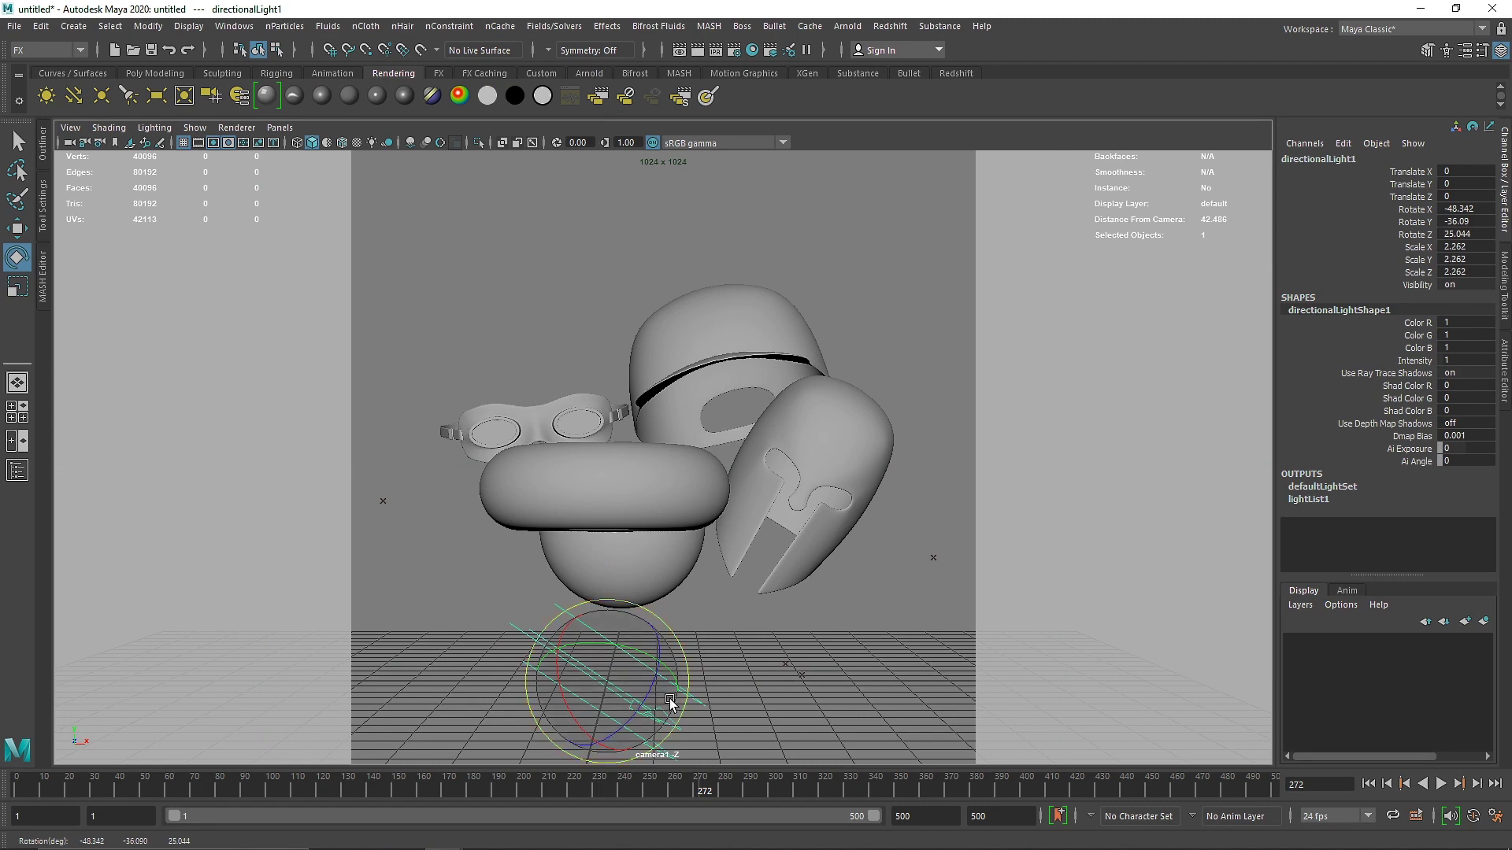
# - Move the directional light to about -1.85, 0.19, -1.05, resetting the Move tool to world axes for the X adjustment
pyautogui.press('w')
pyautogui.moveTo(660, 682); pyautogui.dragTo(614, 666)
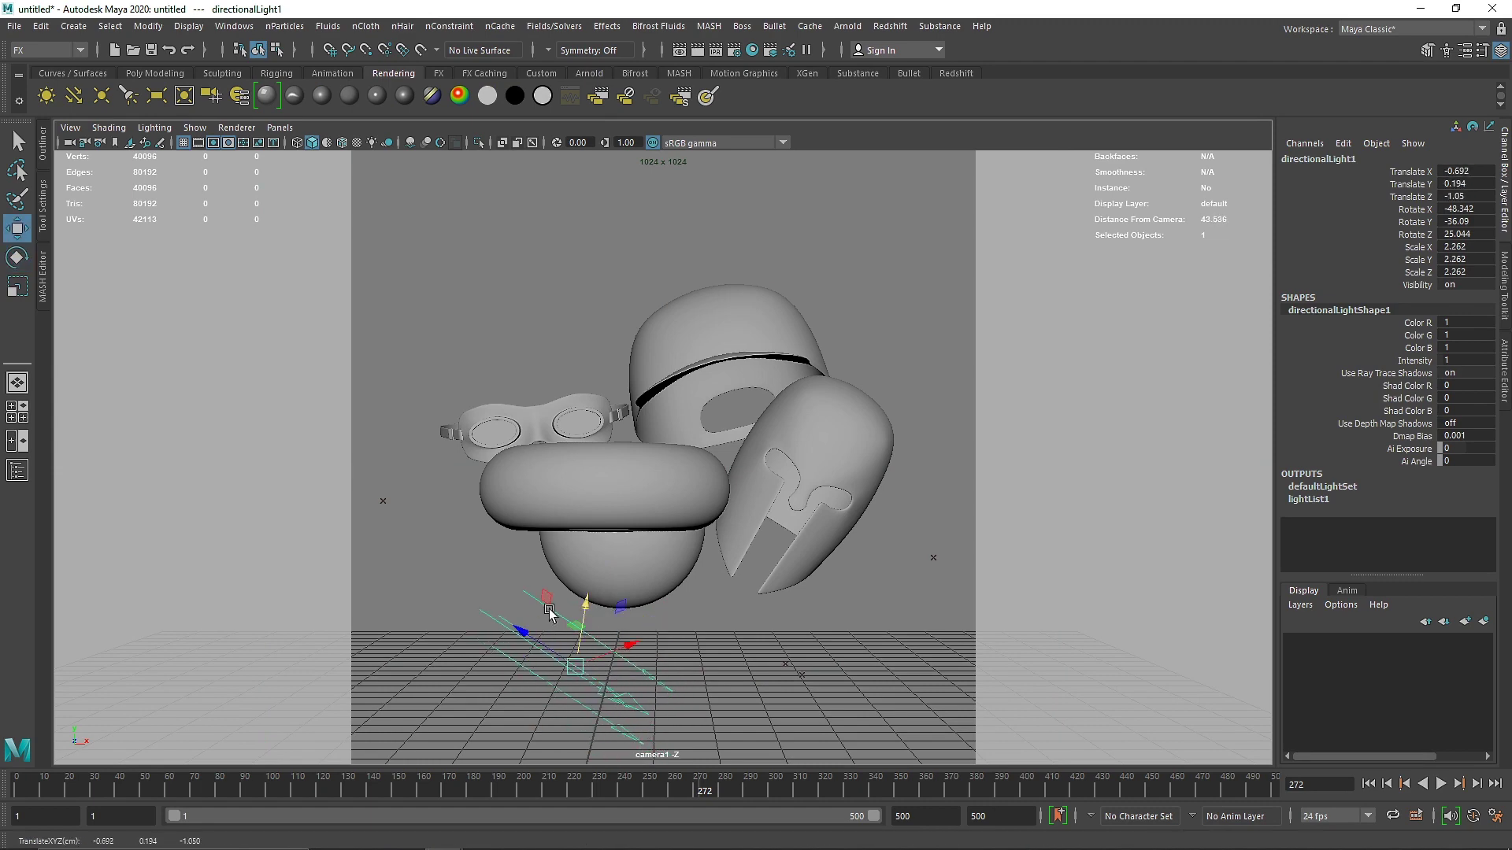
pyautogui.doubleClick(26, 228)
pyautogui.click(173, 191)
pyautogui.click(197, 208)
pyautogui.click(79, 126)
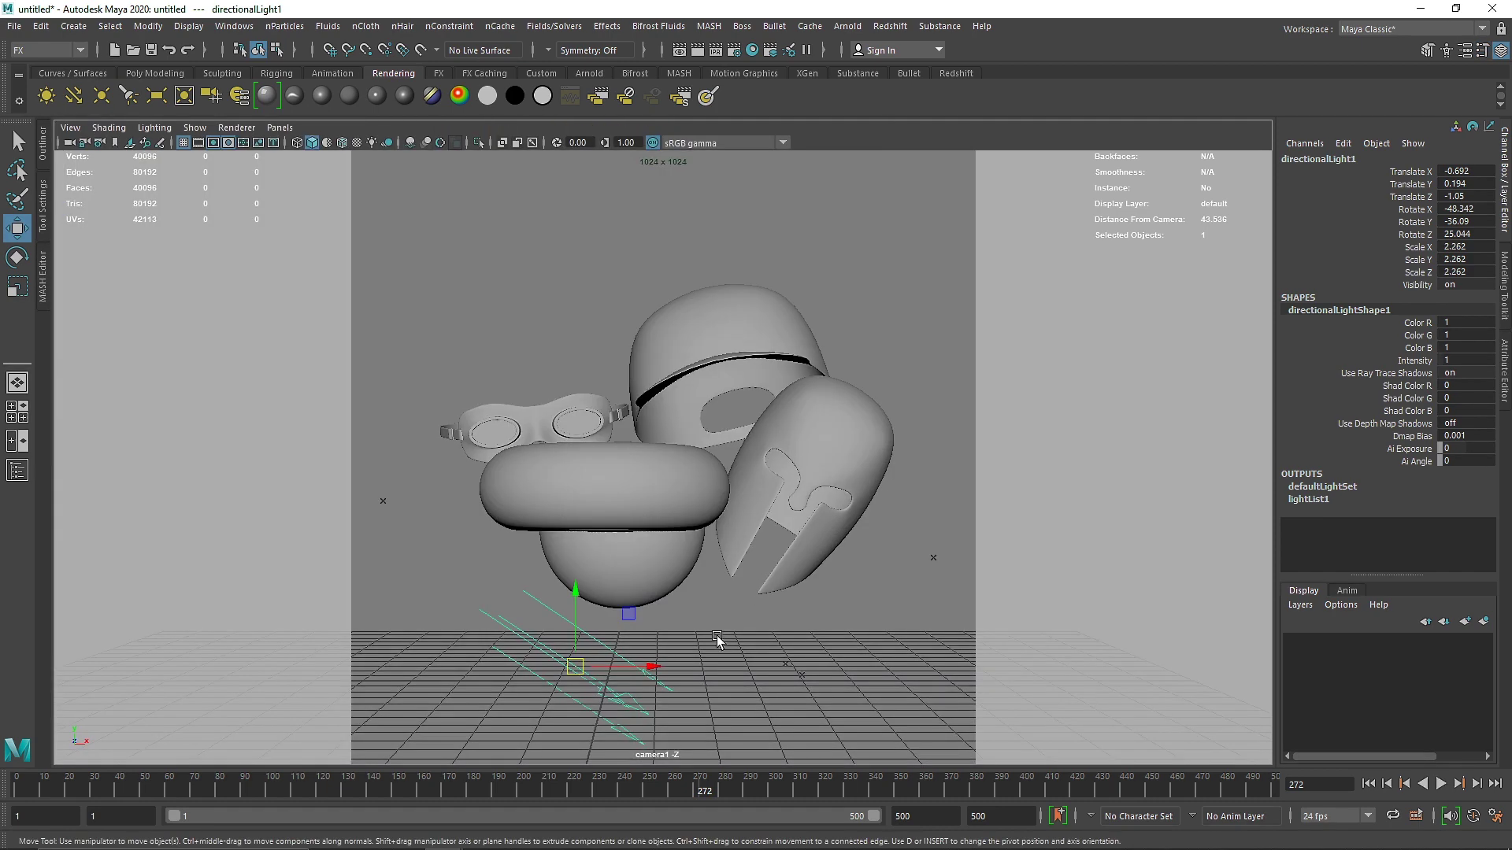
pyautogui.moveTo(646, 669); pyautogui.dragTo(591, 668)
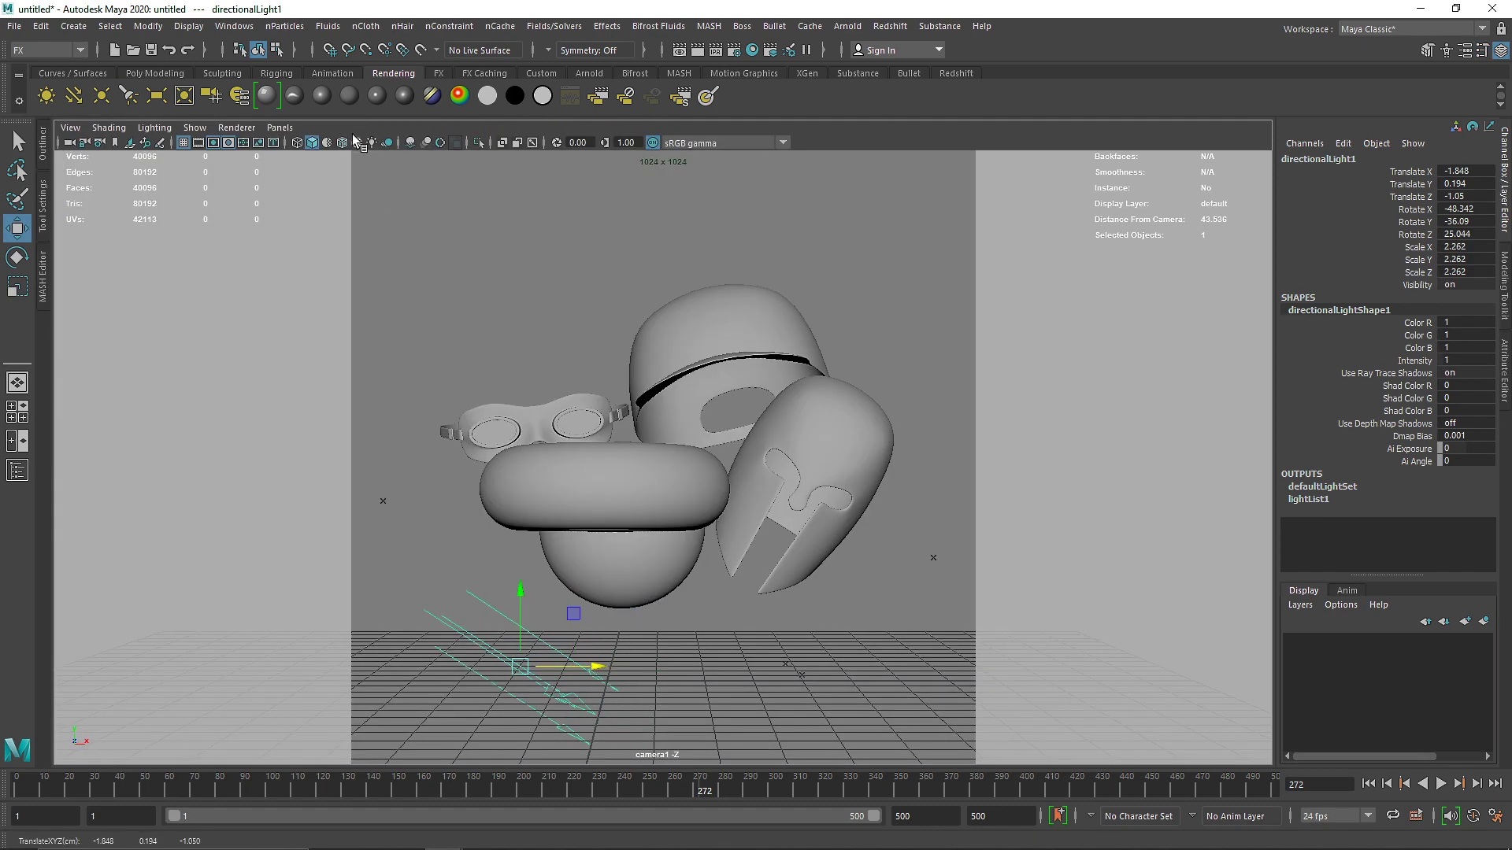
# - Render the camera's view in Arnold RenderView and examine the lighting on the meshes
pyautogui.click(589, 74)
pyautogui.click(594, 95)
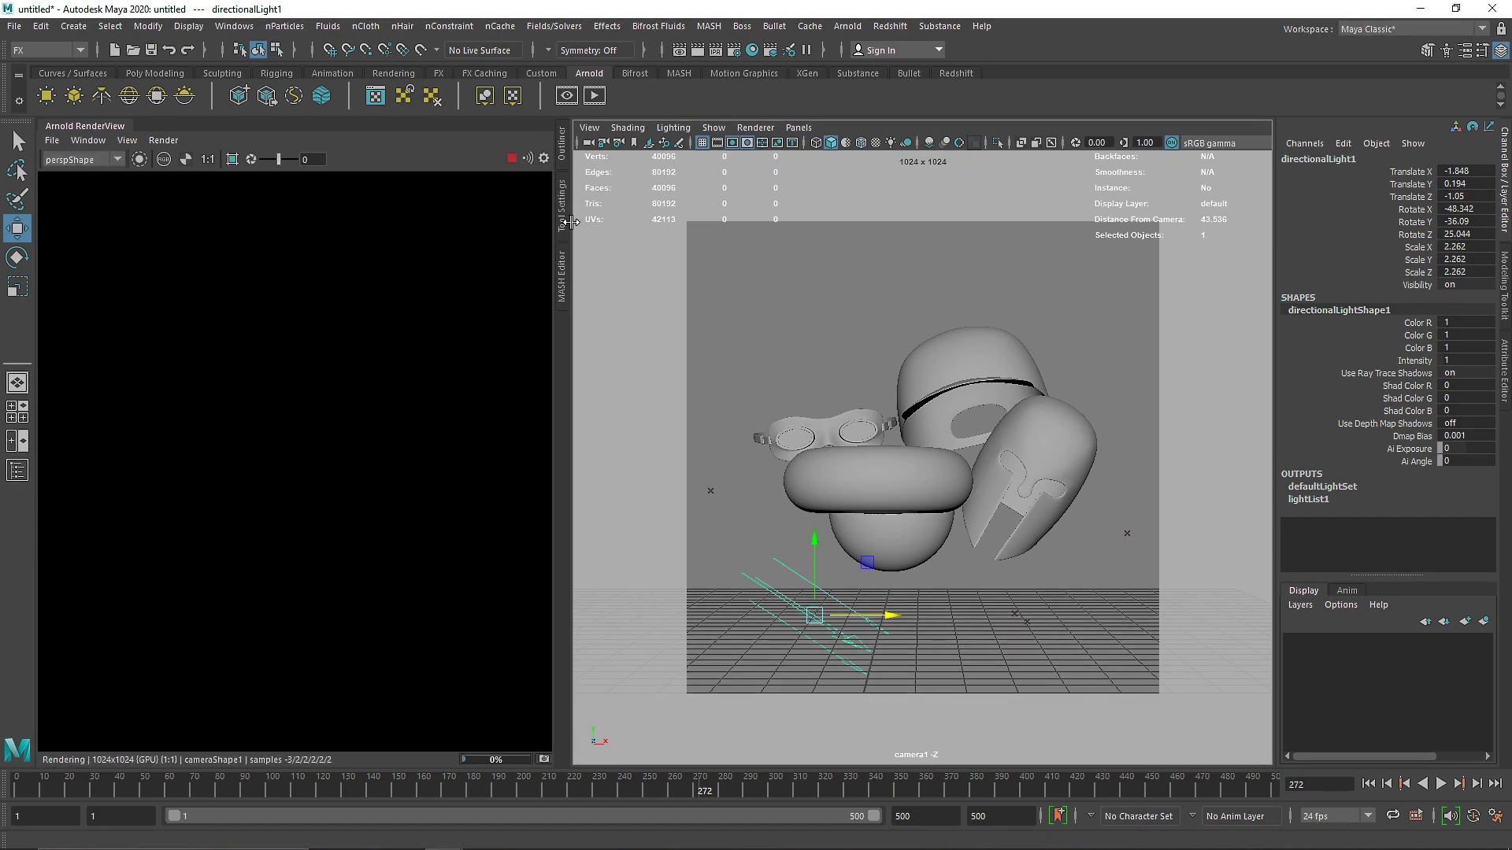
pyautogui.scroll(-3, 323, 454)
pyautogui.scroll(2, 323, 454)
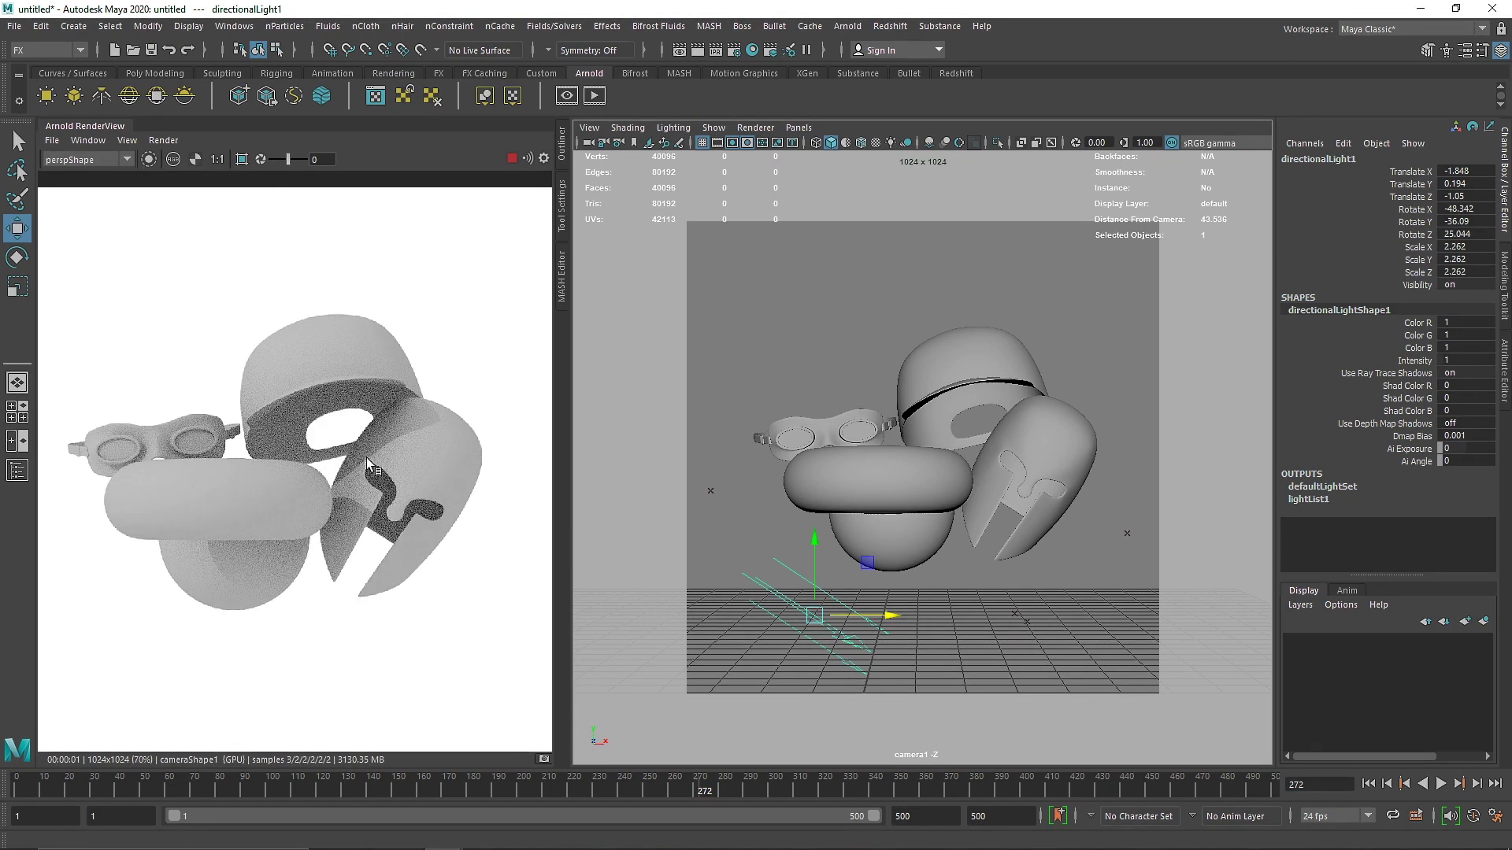
pyautogui.scroll(-2, 368, 464)
# - Create a polygon plane, deleting the wrong primitive added by mistake
pyautogui.click(155, 73)
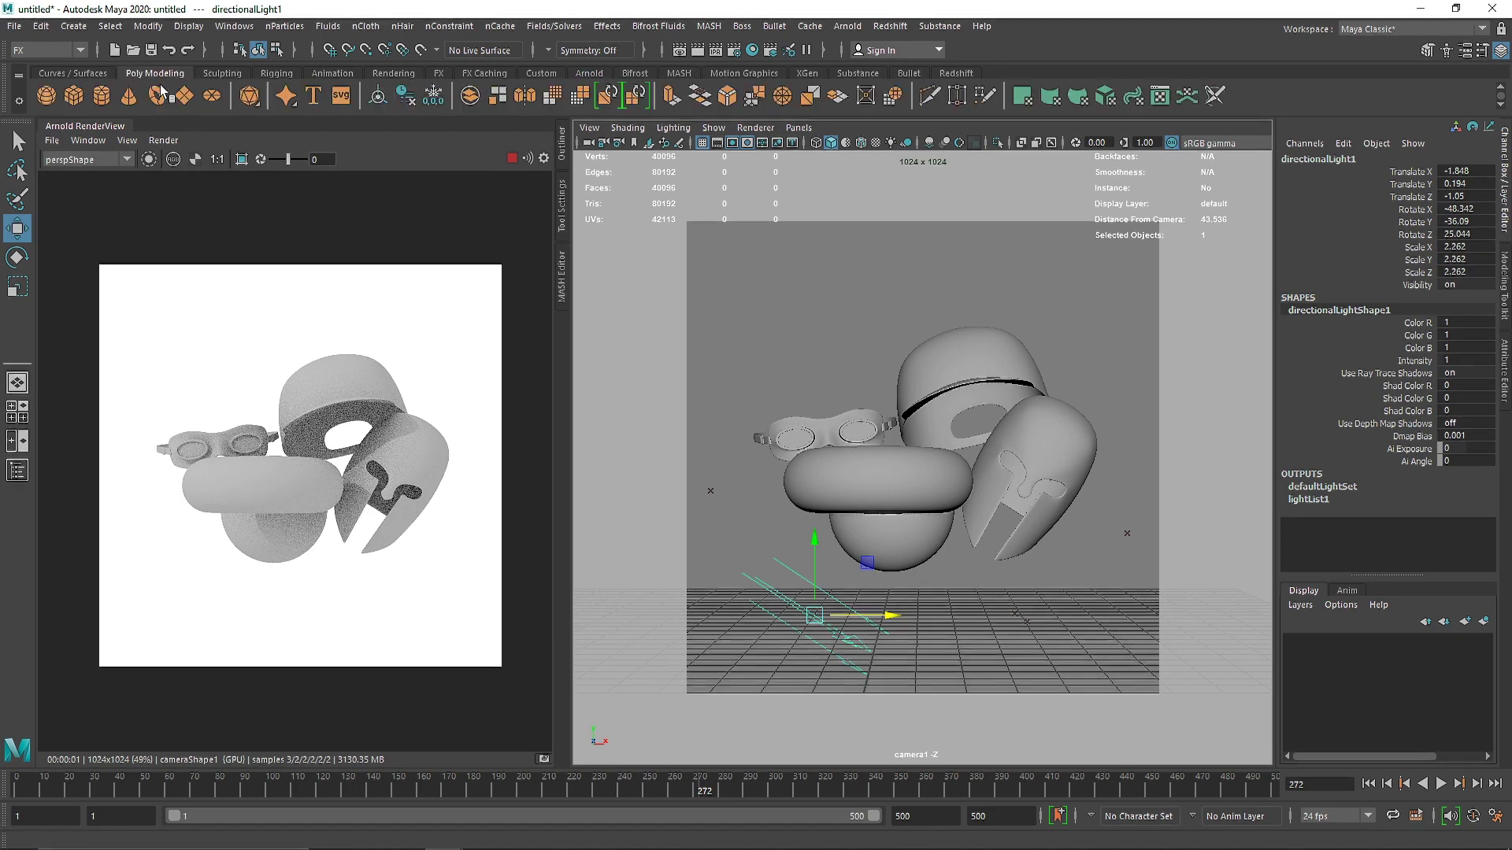
pyautogui.click(212, 95)
pyautogui.press('Delete')
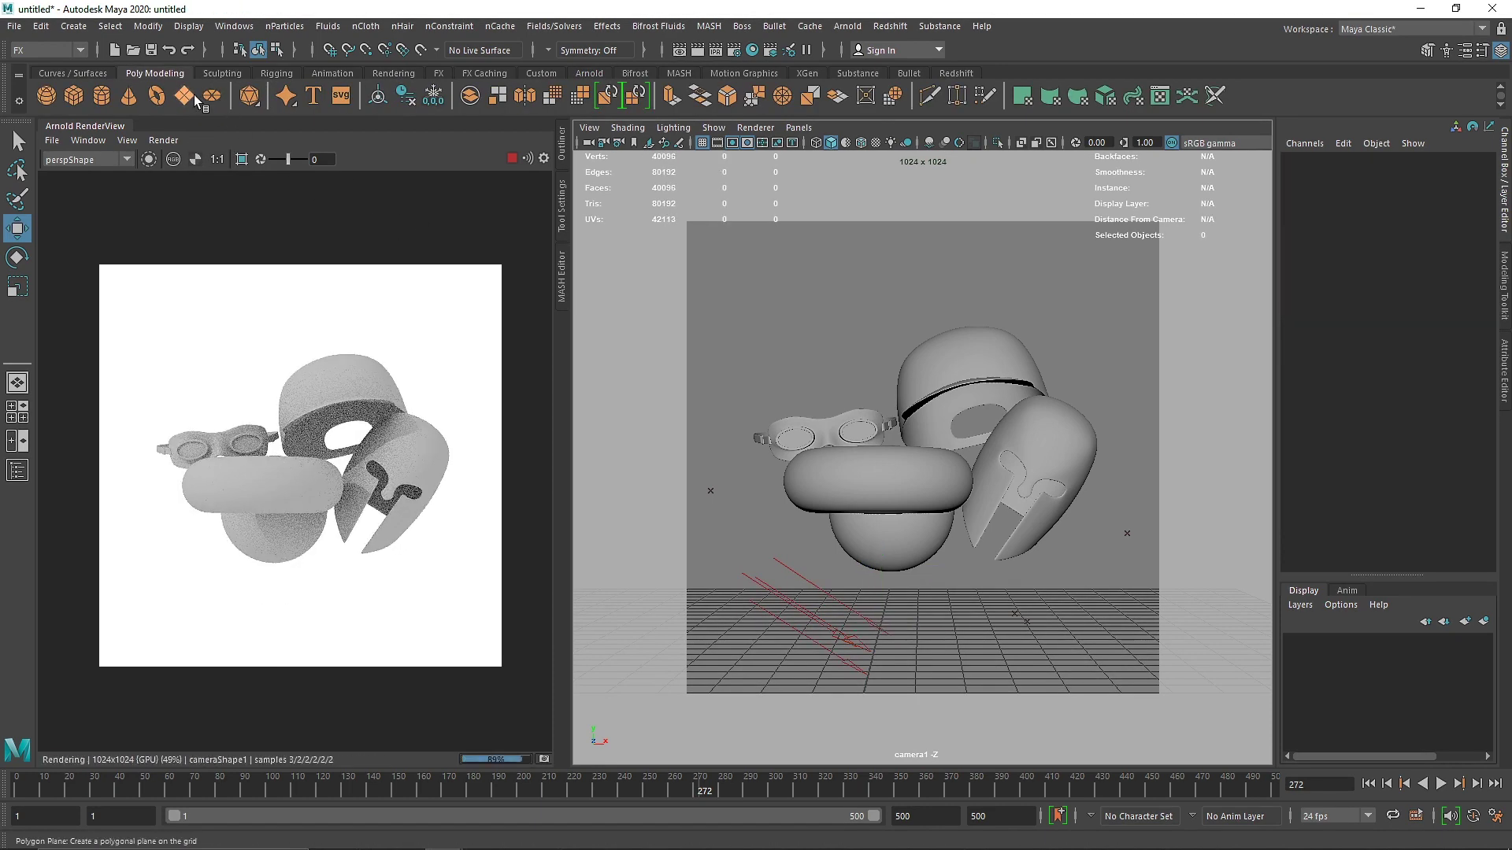
pyautogui.click(183, 95)
# - Close the Arnold render view and hide the camera's resolution gate
pyautogui.click(770, 390)
pyautogui.click(797, 129)
pyautogui.moveTo(901, 145)
pyautogui.click(970, 146)
pyautogui.rightClick(53, 127)
pyautogui.click(97, 189)
pyautogui.keyDown('alt'); pyautogui.moveTo(709, 543); pyautogui.dragTo(621, 574); pyautogui.keyUp('alt')
pyautogui.press('f')
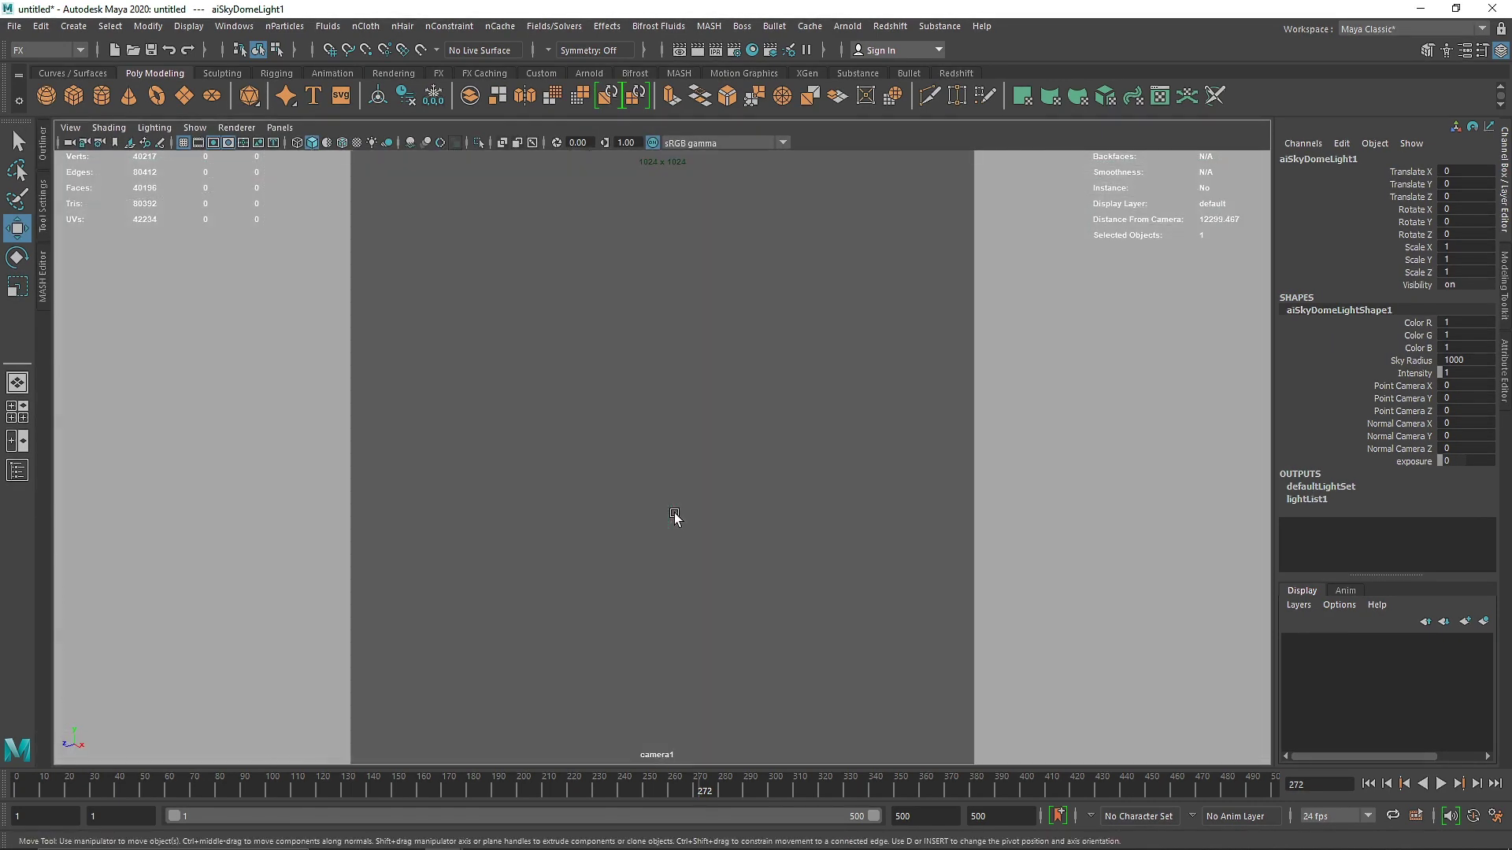
pyautogui.click(229, 144)
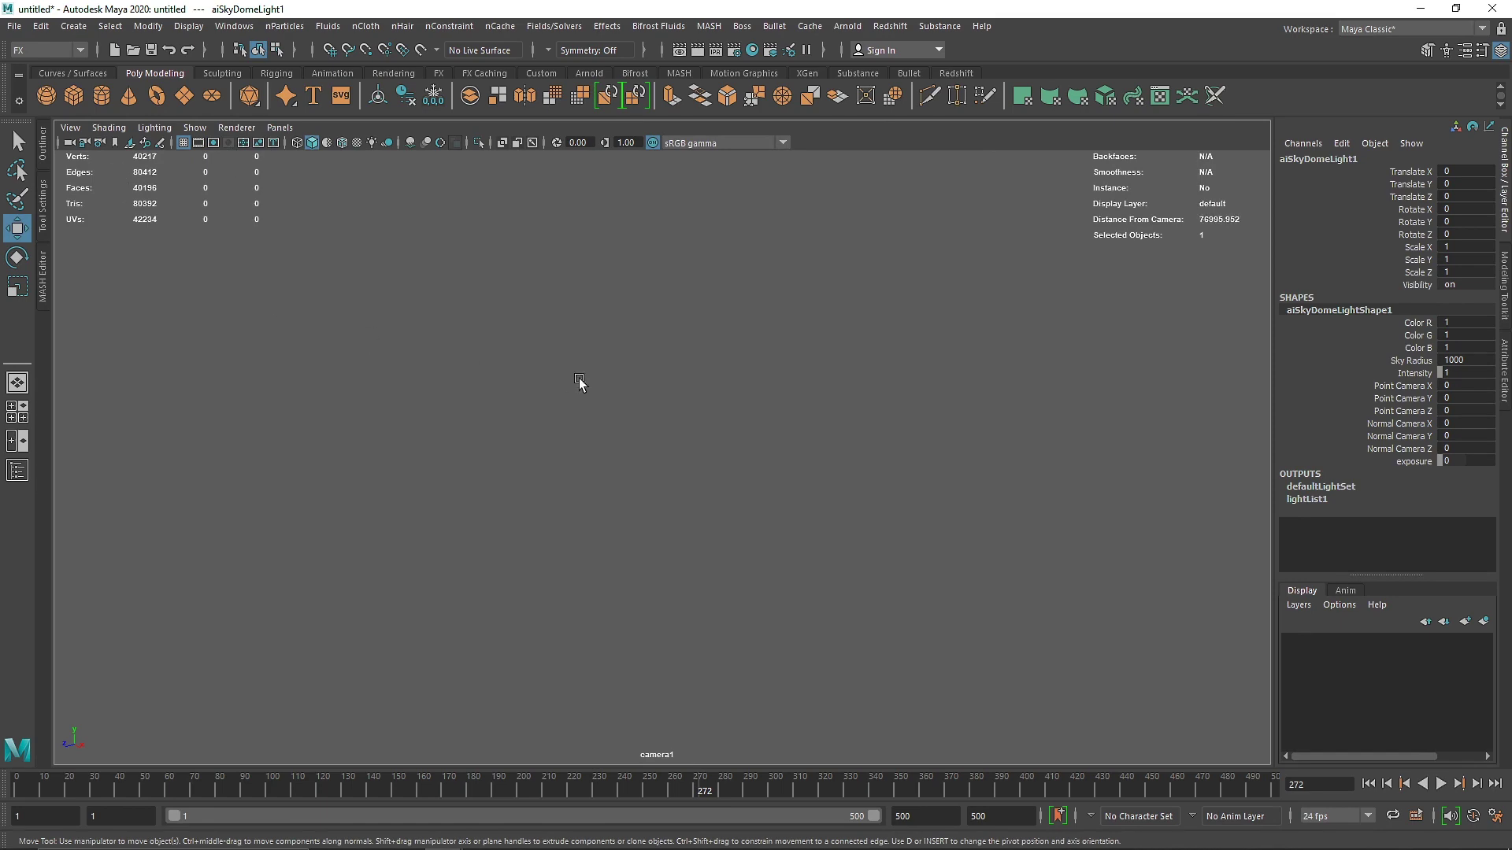
# - Select the new plane, scale it uniformly to 17 and move it behind the meshes to a Translate Z of about -16.87
pyautogui.click(44, 142)
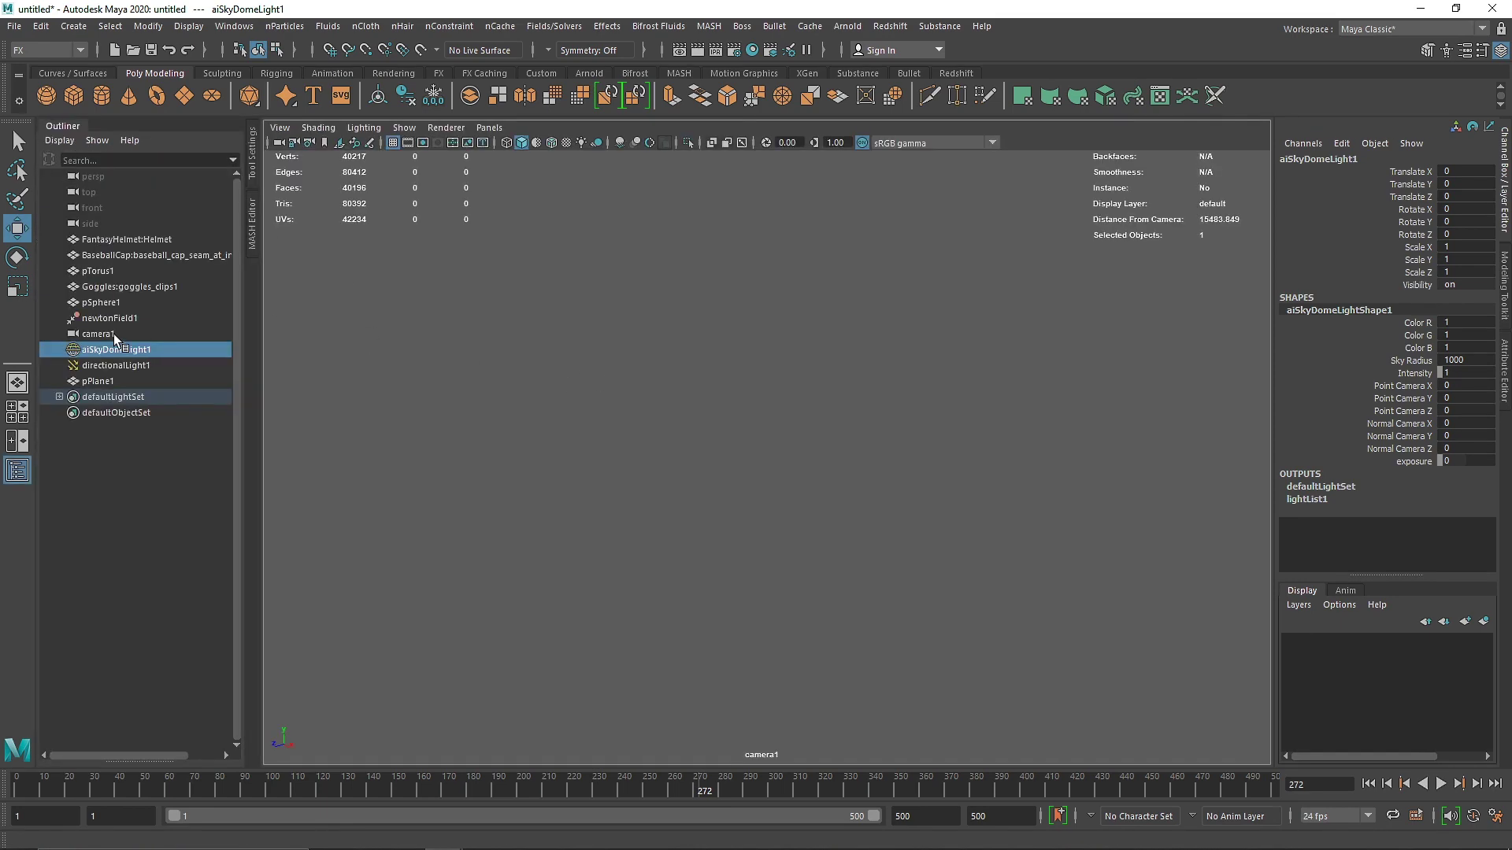
pyautogui.click(114, 334)
pyautogui.click(169, 382)
pyautogui.press('f')
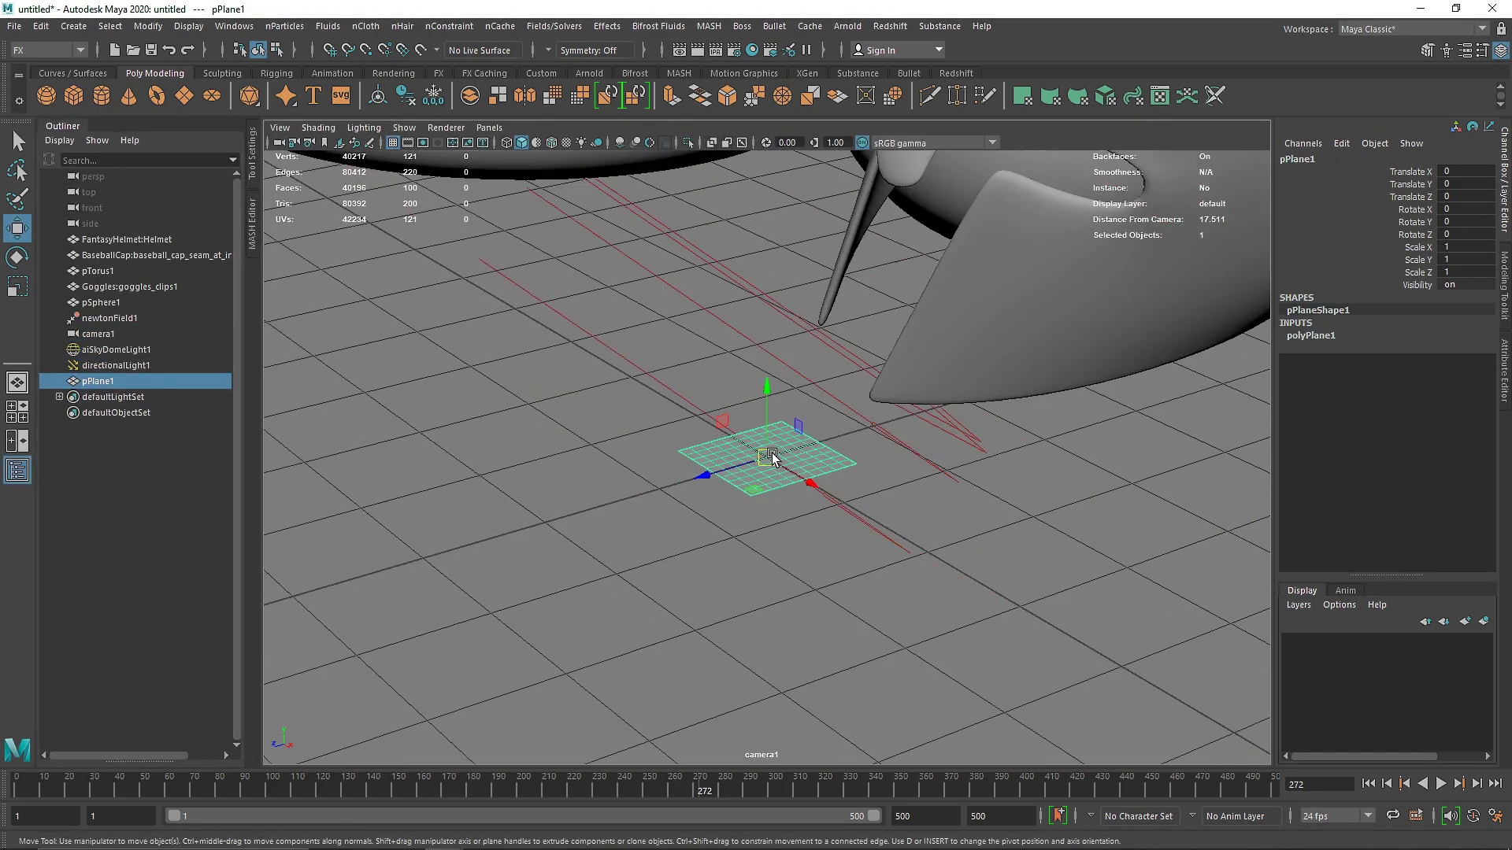
pyautogui.press('r')
pyautogui.moveTo(767, 459); pyautogui.dragTo(936, 475)
pyautogui.press('w')
pyautogui.moveTo(700, 474); pyautogui.dragTo(904, 426)
# - Stand the plane upright by setting its Rotate X to 90
pyautogui.press('e')
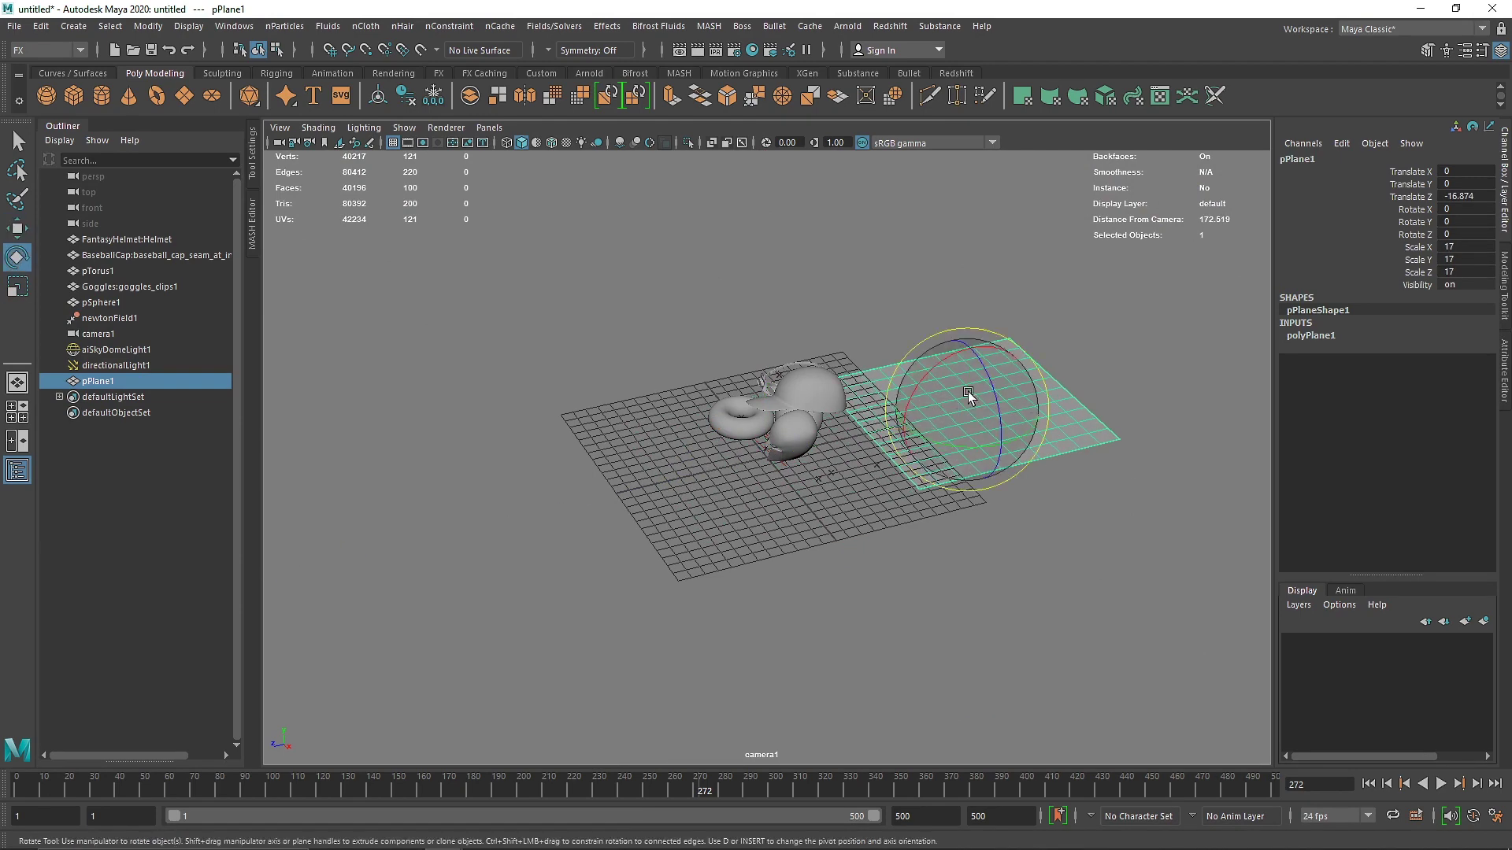
pyautogui.moveTo(937, 370); pyautogui.dragTo(880, 447, button='middle')
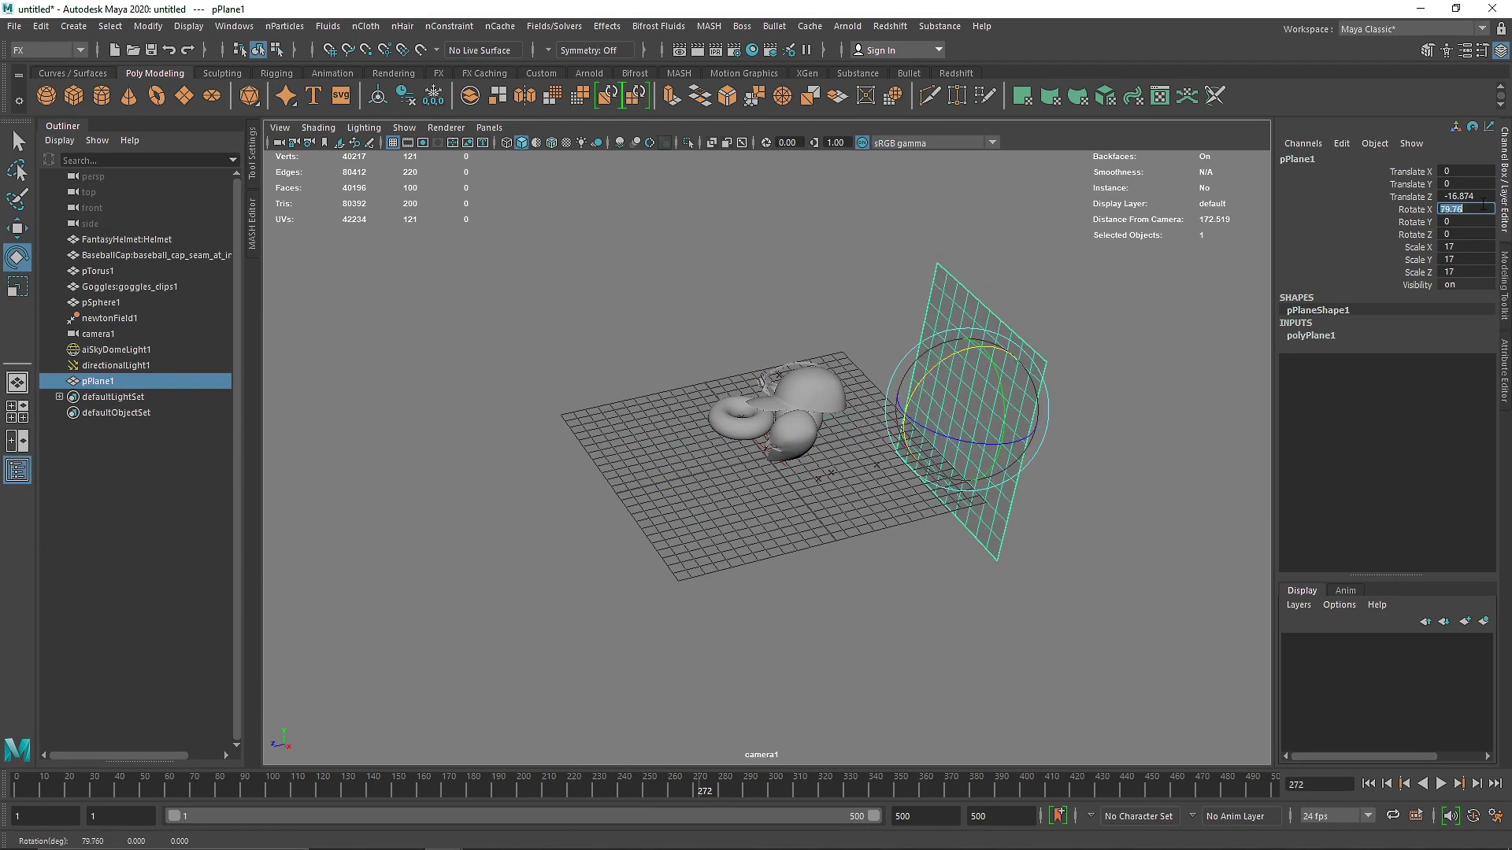
pyautogui.press('Return')
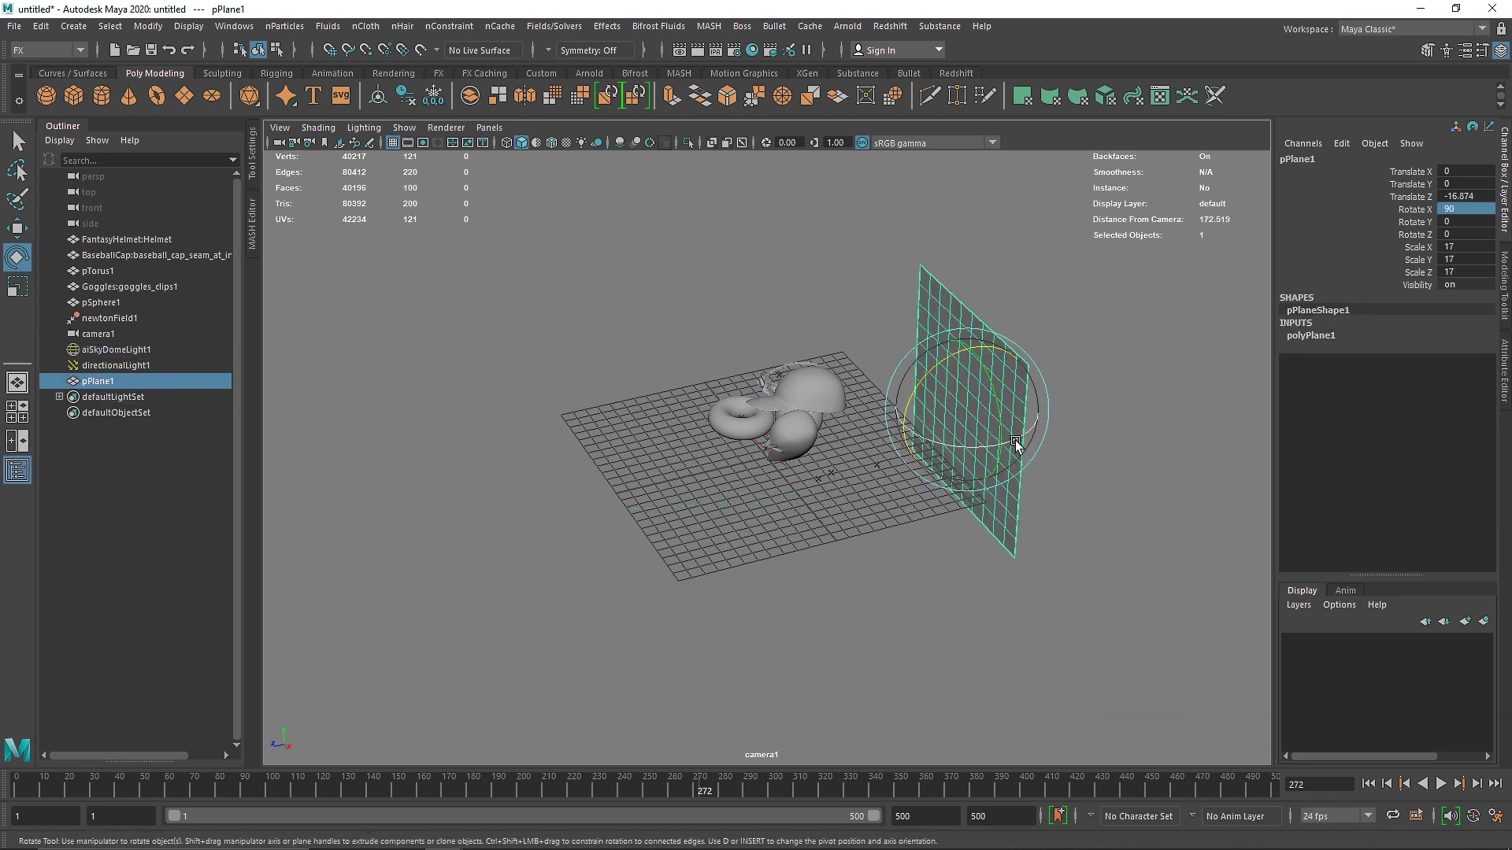
# - Enlarge the upright plane uniformly to a scale of about 52.07 so it forms a backdrop
pyautogui.press('r')
pyautogui.moveTo(980, 433); pyautogui.dragTo(1392, 708, button='middle')
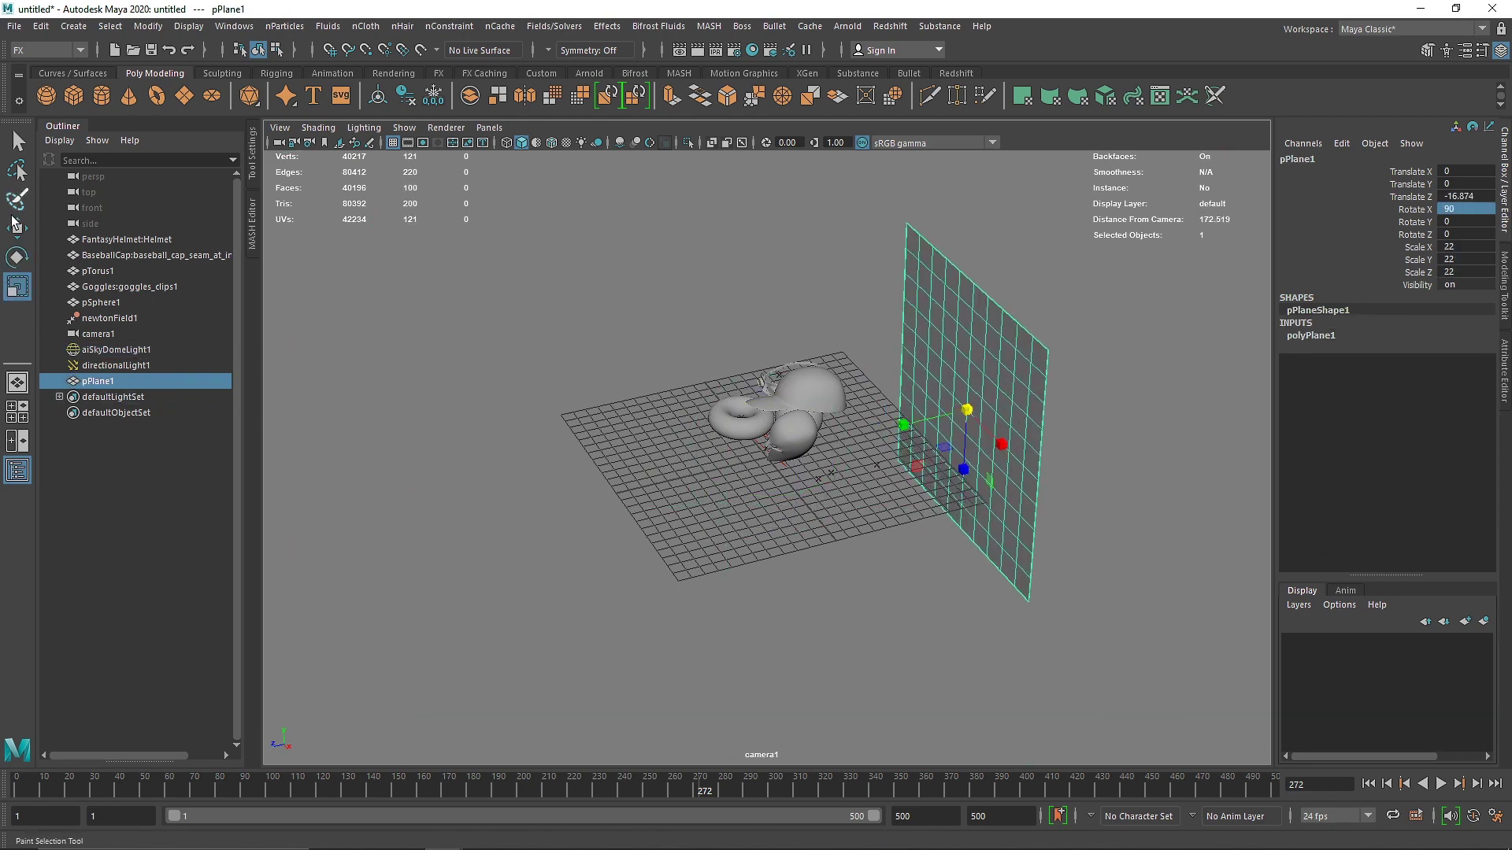
pyautogui.doubleClick(18, 286)
pyautogui.click(502, 143)
pyautogui.click(297, 127)
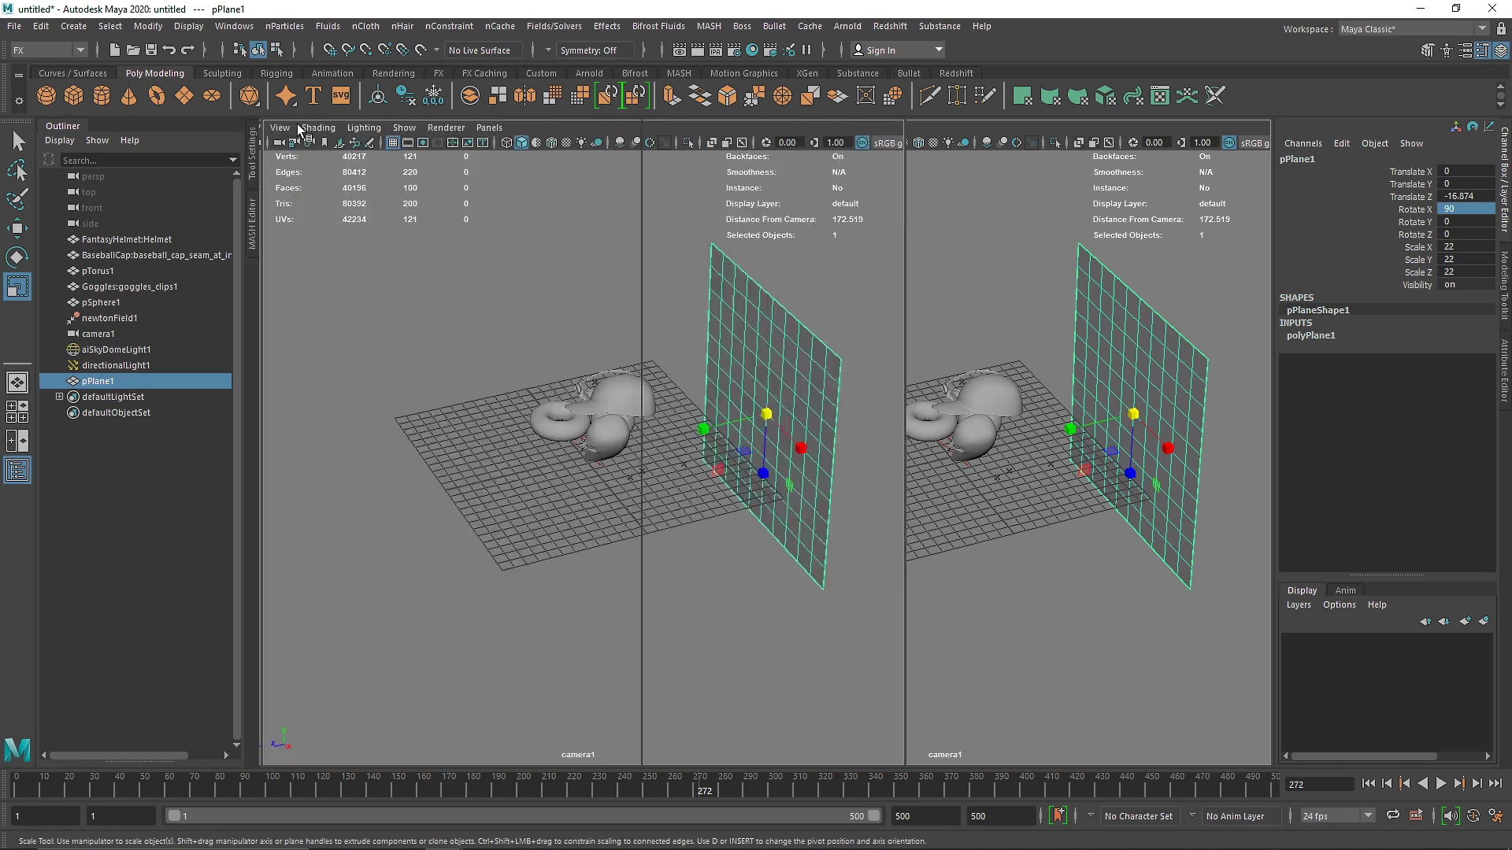
pyautogui.moveTo(968, 411); pyautogui.dragTo(1295, 463)
pyautogui.keyDown('alt'); pyautogui.moveTo(1019, 452); pyautogui.dragTo(1106, 426); pyautogui.keyUp('alt')
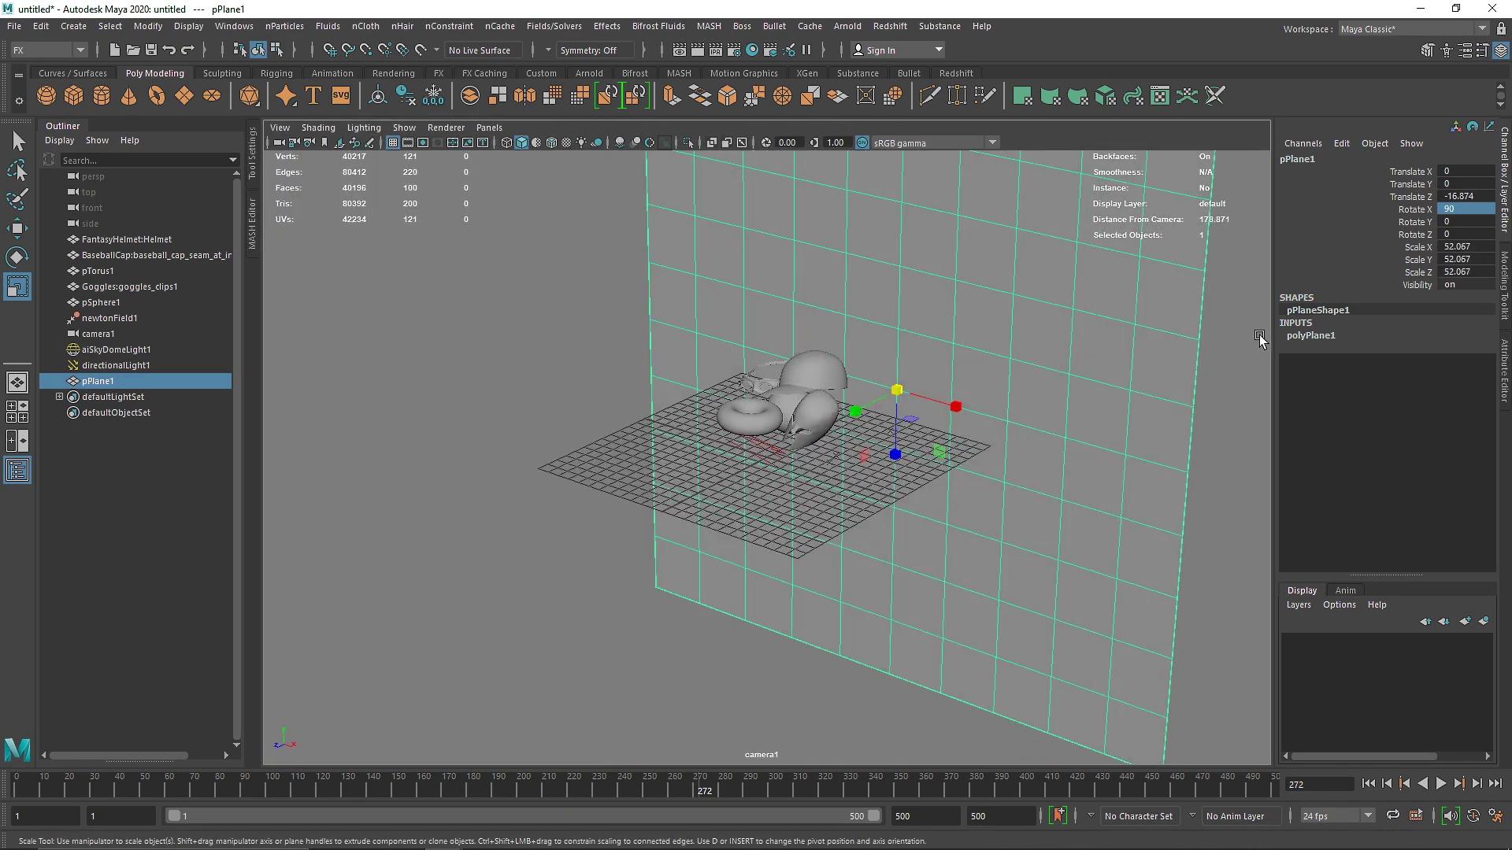
# - Set the backdrop plane's width and height subdivisions to 1 and hide the viewport grid
pyautogui.click(1311, 336)
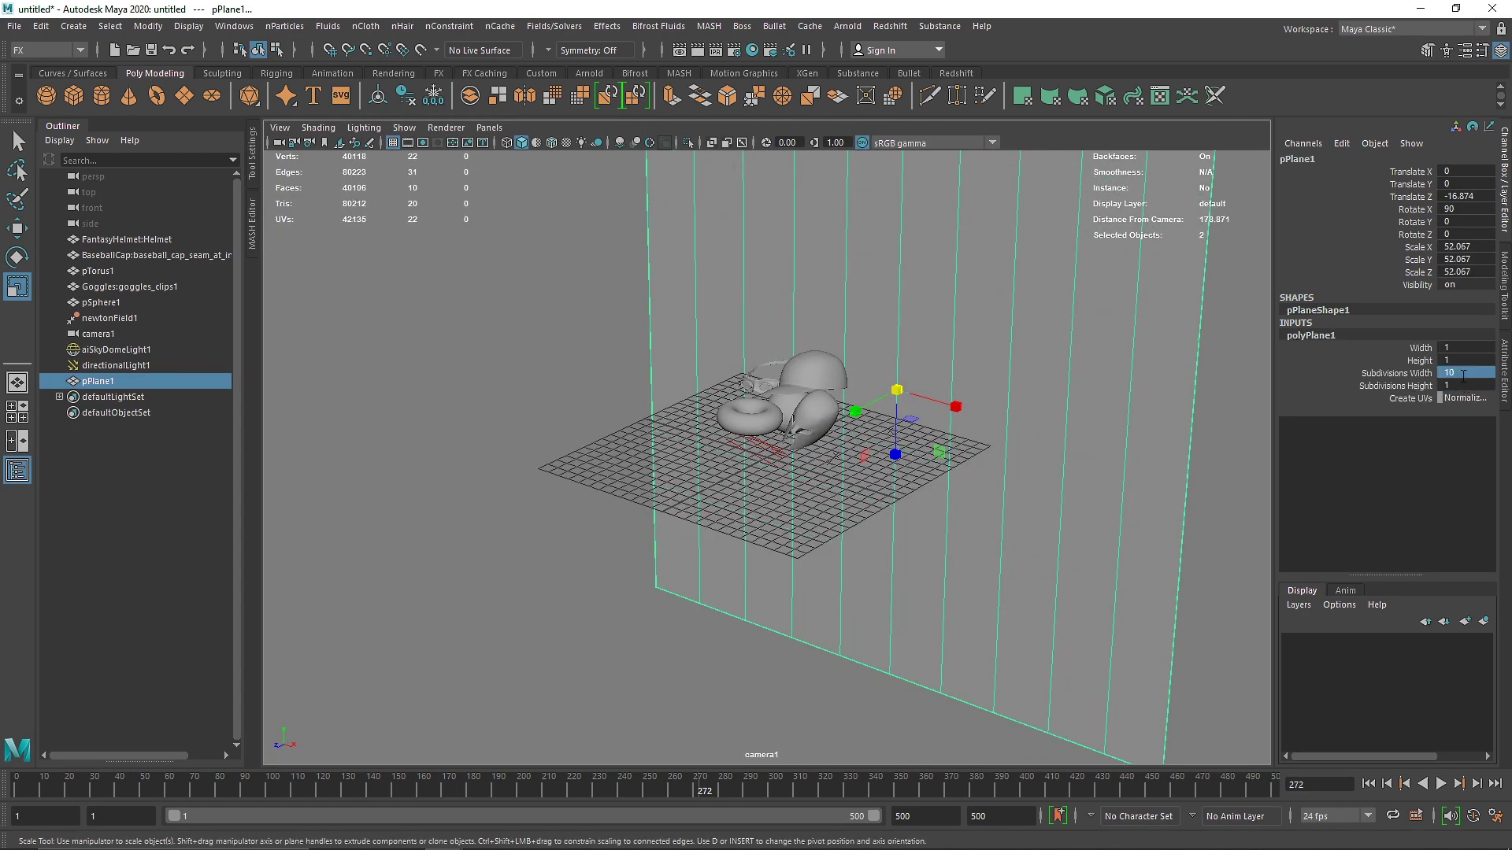
pyautogui.click(1004, 433)
pyautogui.click(390, 144)
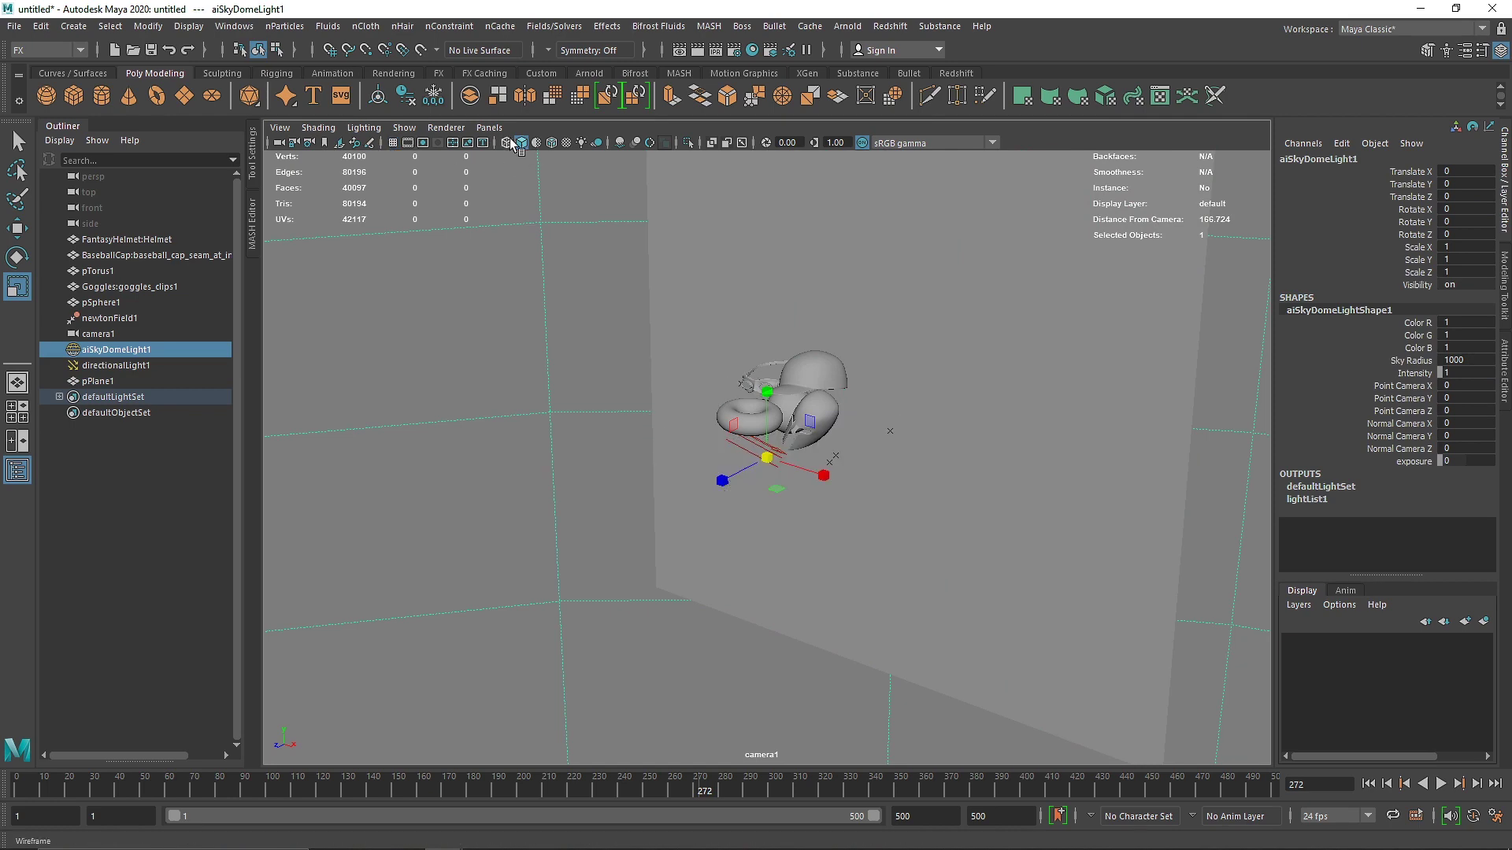
# - Look through camera1 and reframe it on all five meshes from the front, with the backdrop plane filling the view
pyautogui.click(489, 127)
pyautogui.click(707, 145)
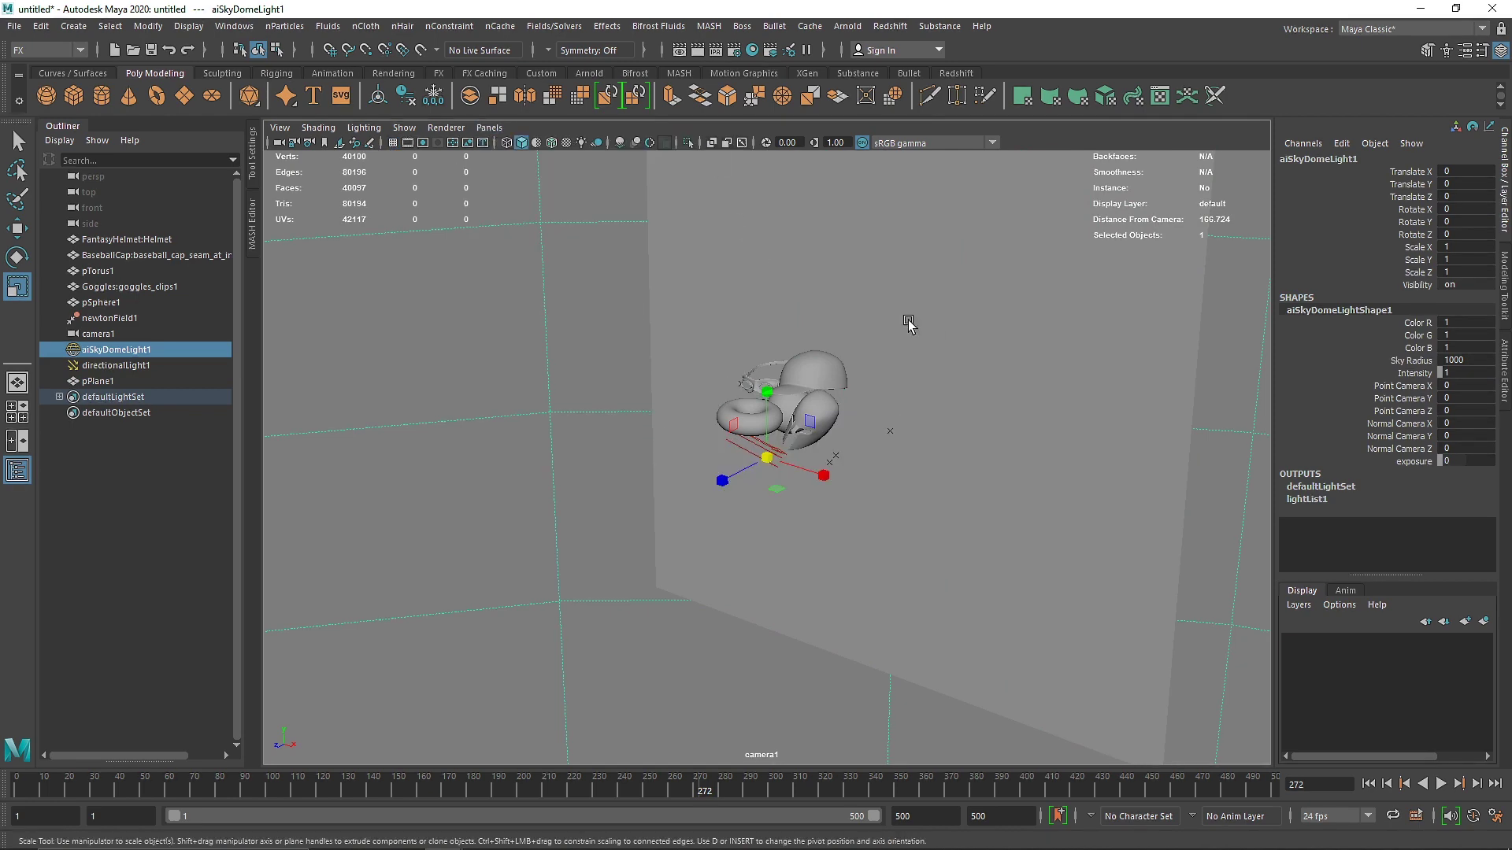
pyautogui.click(487, 127)
pyautogui.moveTo(519, 141)
pyautogui.click(685, 143)
pyautogui.keyDown('alt'); pyautogui.moveTo(701, 331); pyautogui.dragTo(782, 328); pyautogui.keyUp('alt')
pyautogui.keyDown('alt'); pyautogui.moveTo(783, 328); pyautogui.dragTo(905, 493, button='right'); pyautogui.keyUp('alt')
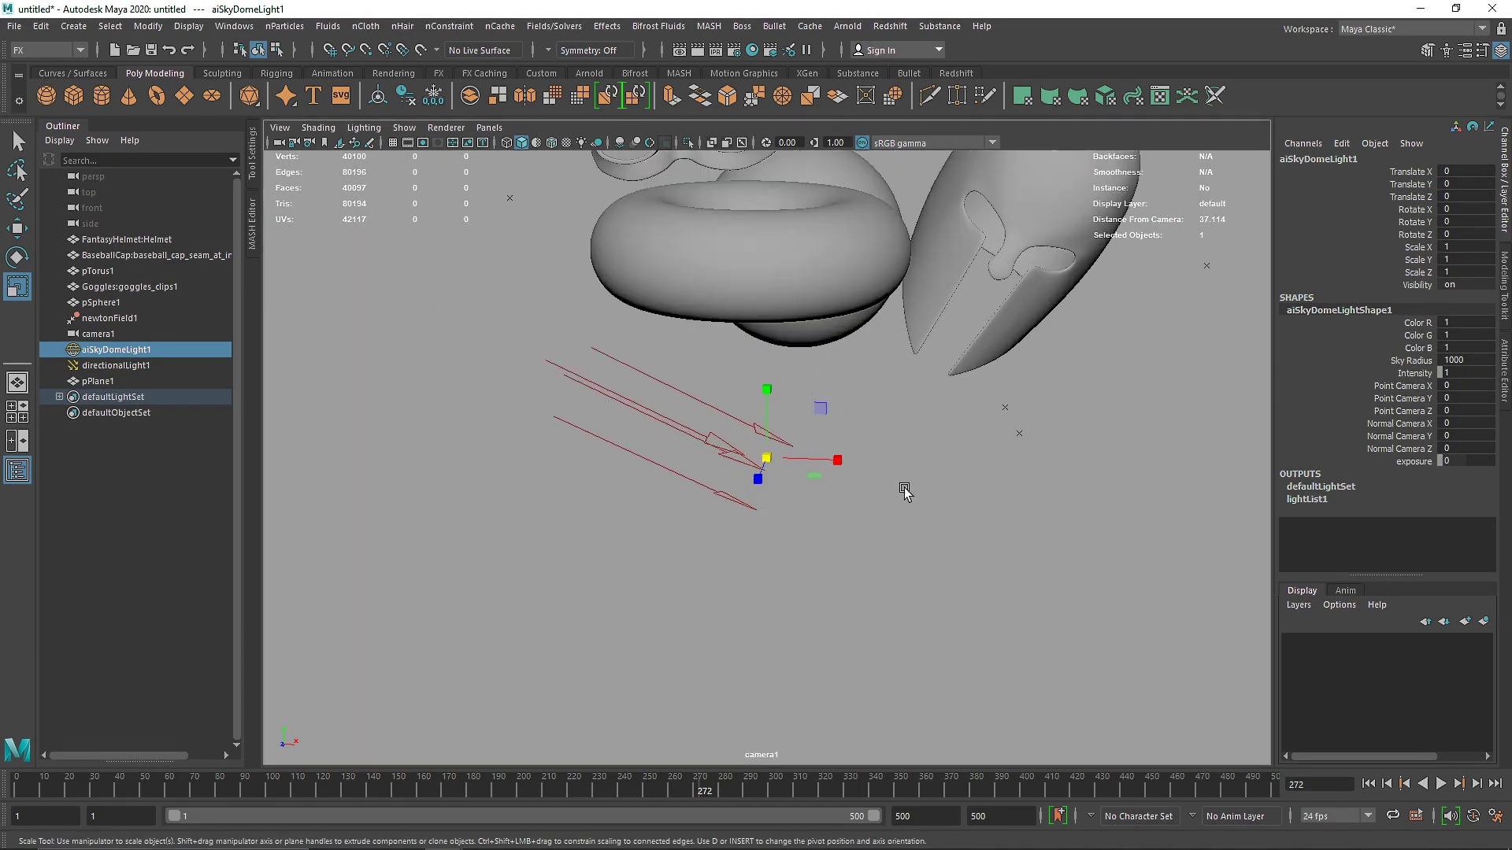
pyautogui.keyDown('alt'); pyautogui.moveTo(961, 373); pyautogui.dragTo(885, 537, button='middle'); pyautogui.keyUp('alt')
pyautogui.moveTo(885, 538)
pyautogui.keyDown('alt'); pyautogui.mouseDown()
pyautogui.moveTo(956, 439)
pyautogui.moveTo(935, 523)
pyautogui.moveTo(911, 528)
pyautogui.mouseUp(); pyautogui.keyUp('alt')
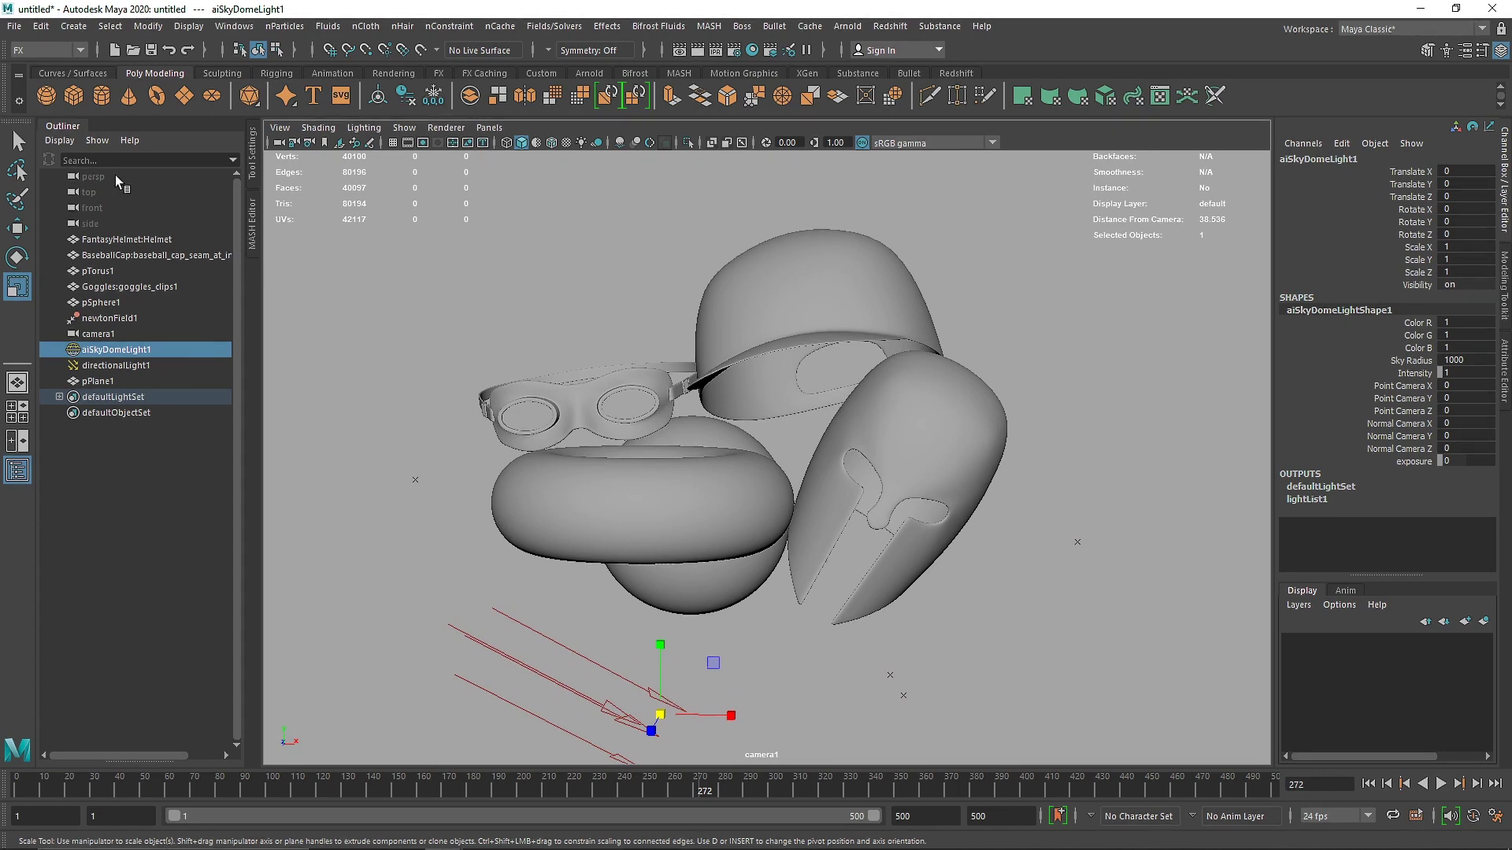
# - Hide the Outliner and switch the viewport to the persp camera, with the meshes and backdrop in view
pyautogui.click(63, 126)
pyautogui.click(282, 131)
pyautogui.moveTo(426, 143)
pyautogui.click(496, 147)
pyautogui.click(285, 127)
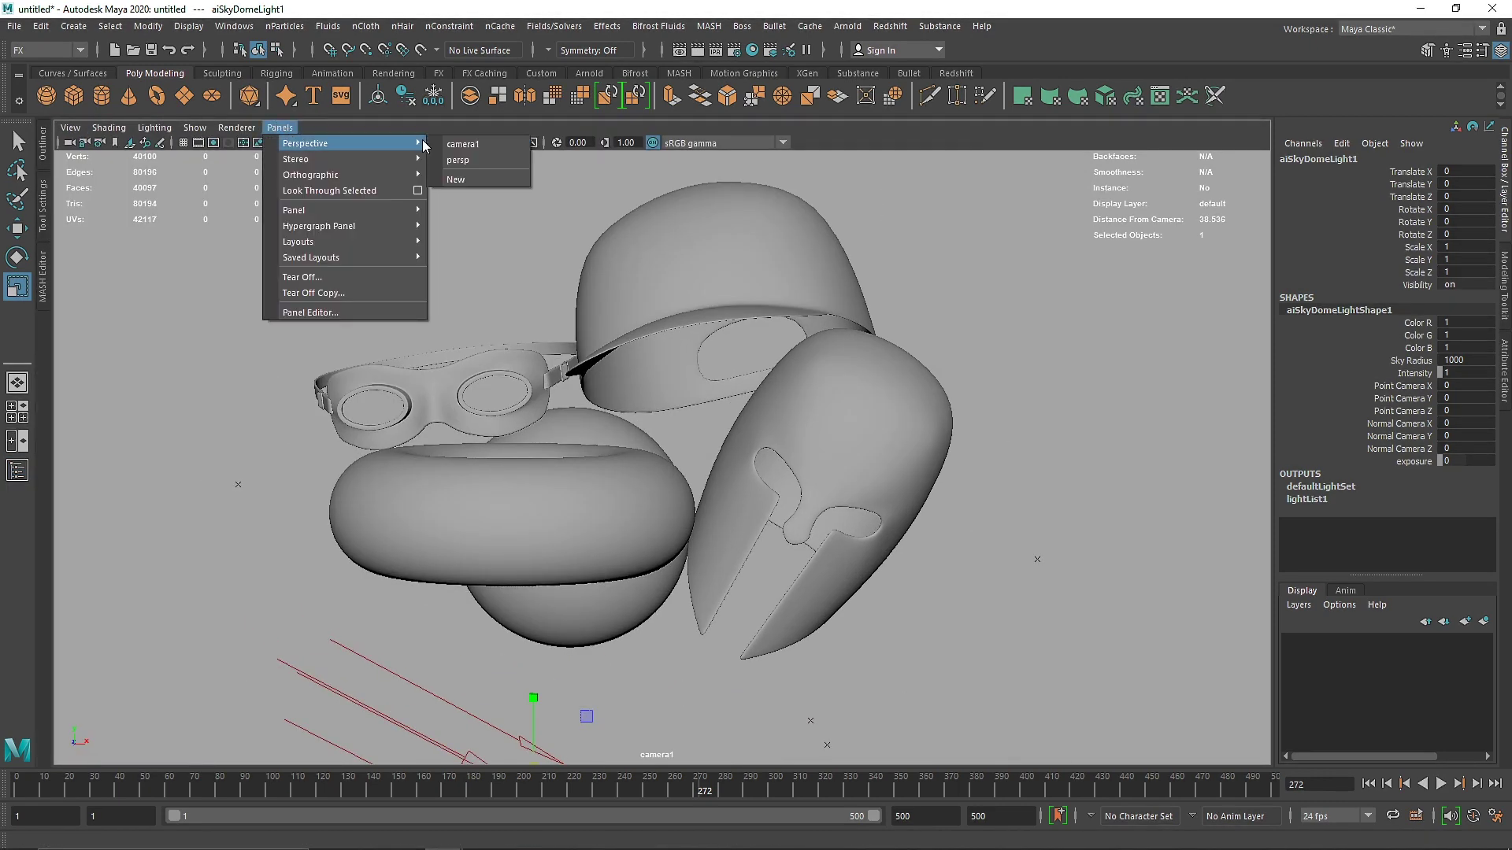
pyautogui.click(473, 159)
pyautogui.keyDown('alt'); pyautogui.moveTo(695, 425); pyautogui.dragTo(738, 421); pyautogui.keyUp('alt')
pyautogui.scroll(3, 738, 421)
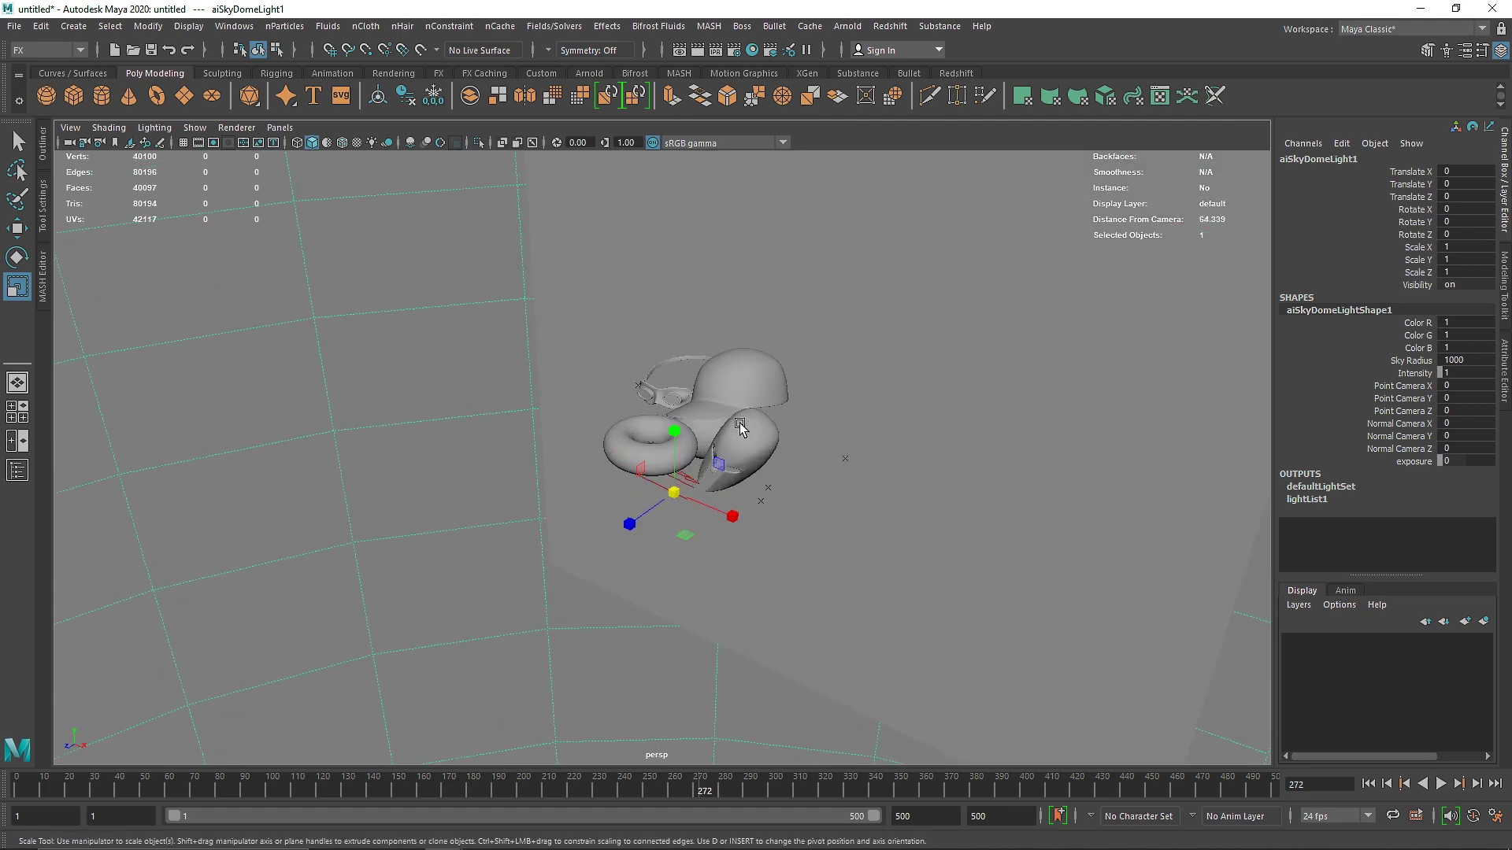
# - Rewind to frame 1, set the Newton field's Magnitude to 20 and play the simulation
pyautogui.click(935, 356)
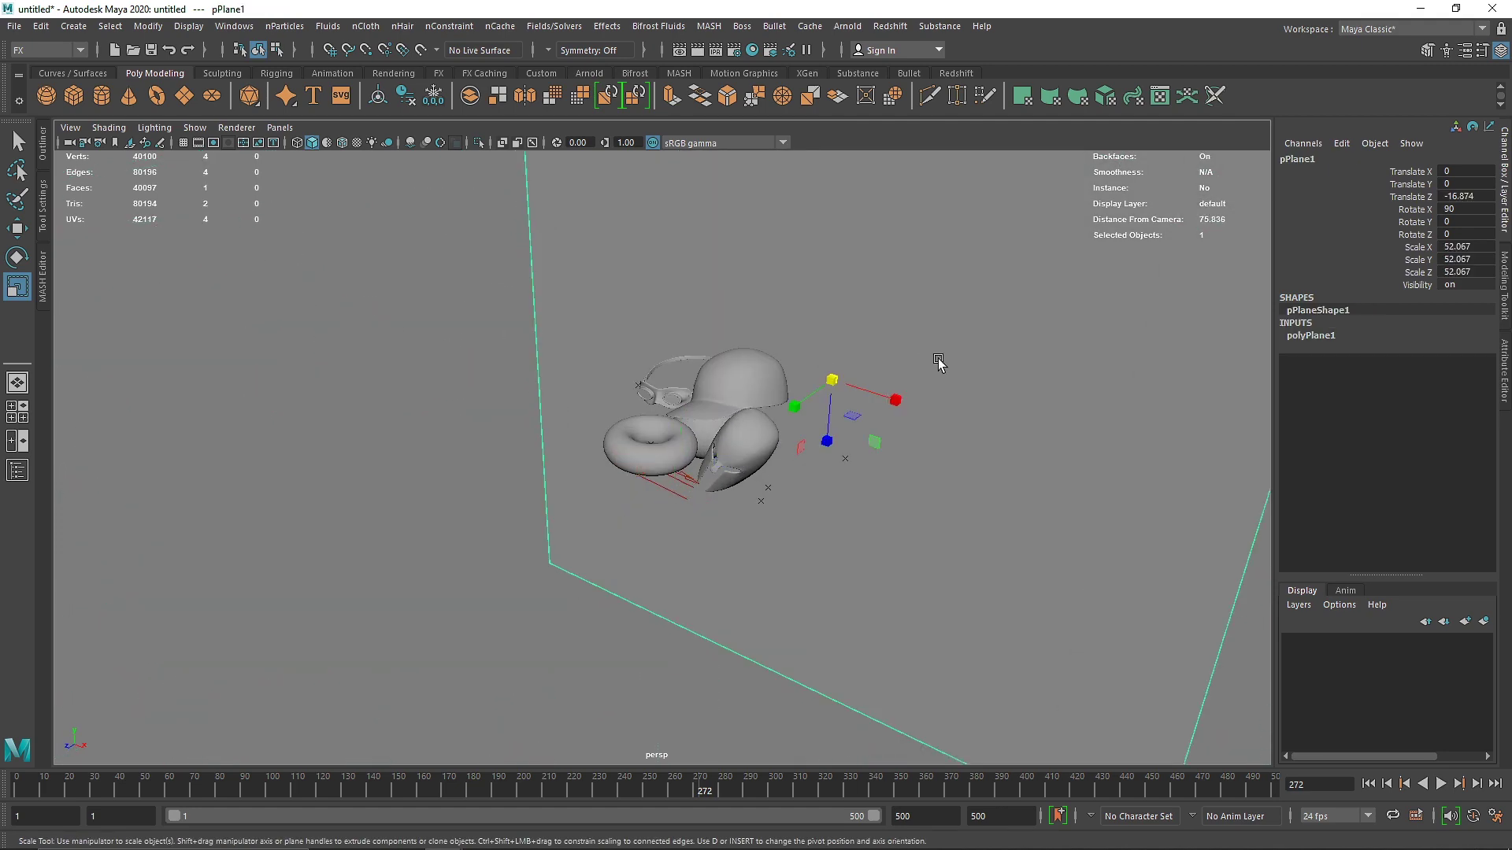
pyautogui.click(298, 144)
pyautogui.click(1371, 784)
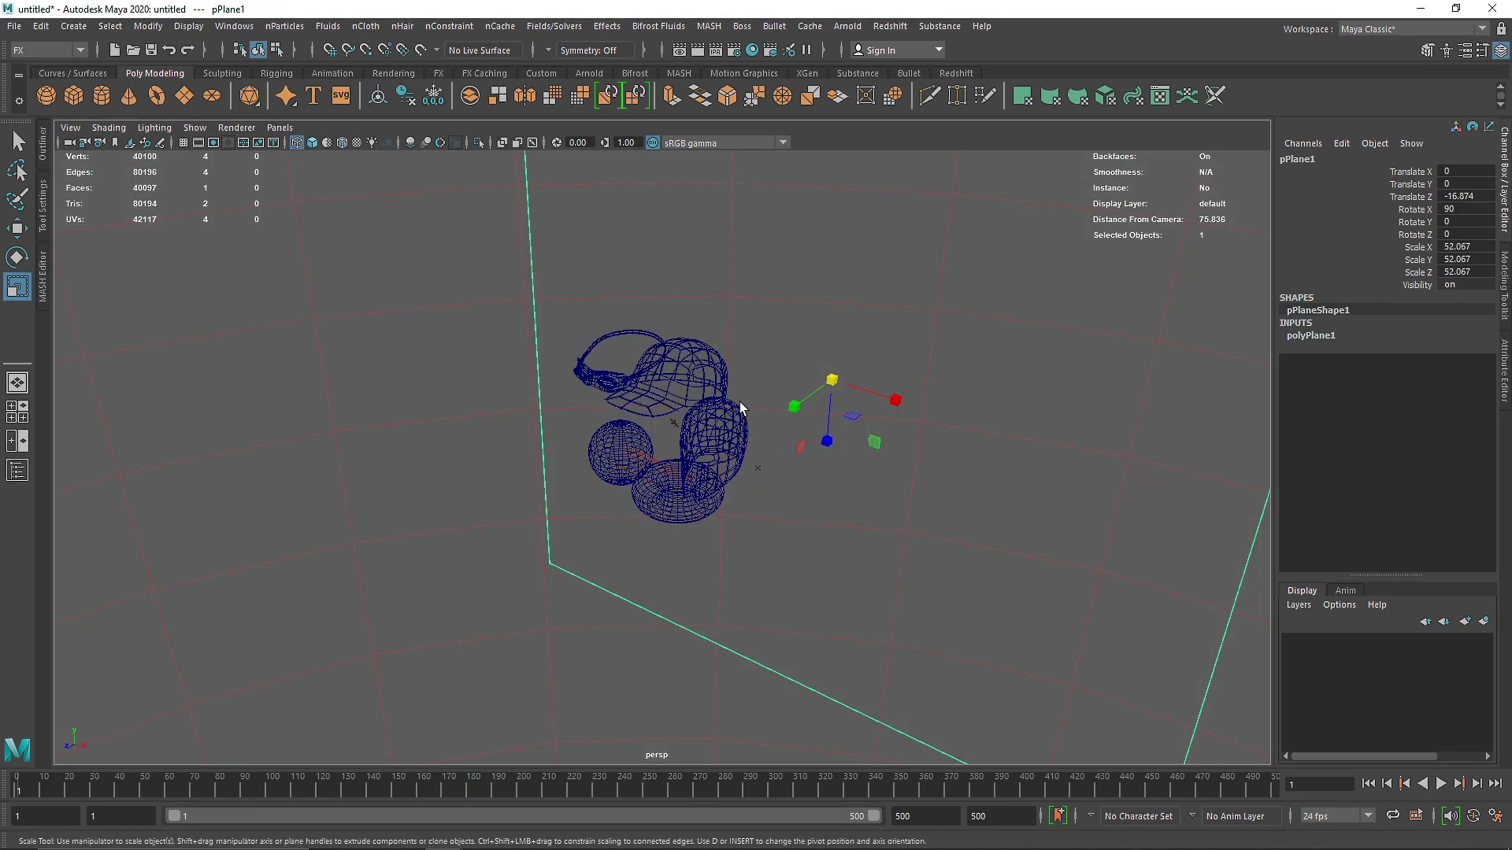
pyautogui.press('5')
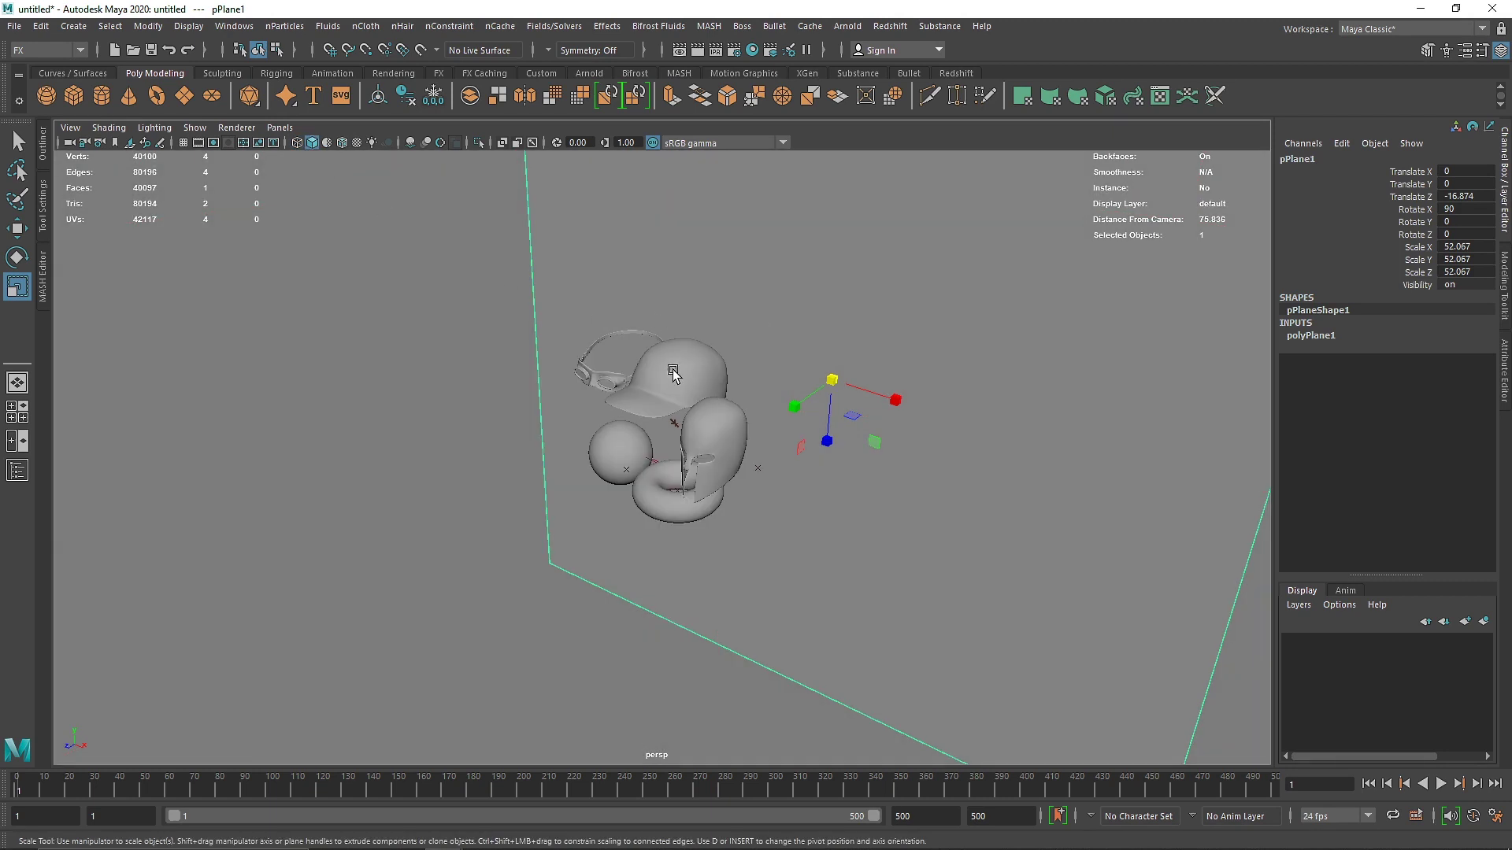
pyautogui.click(658, 416)
pyautogui.hotkey('ctrl', 'a')
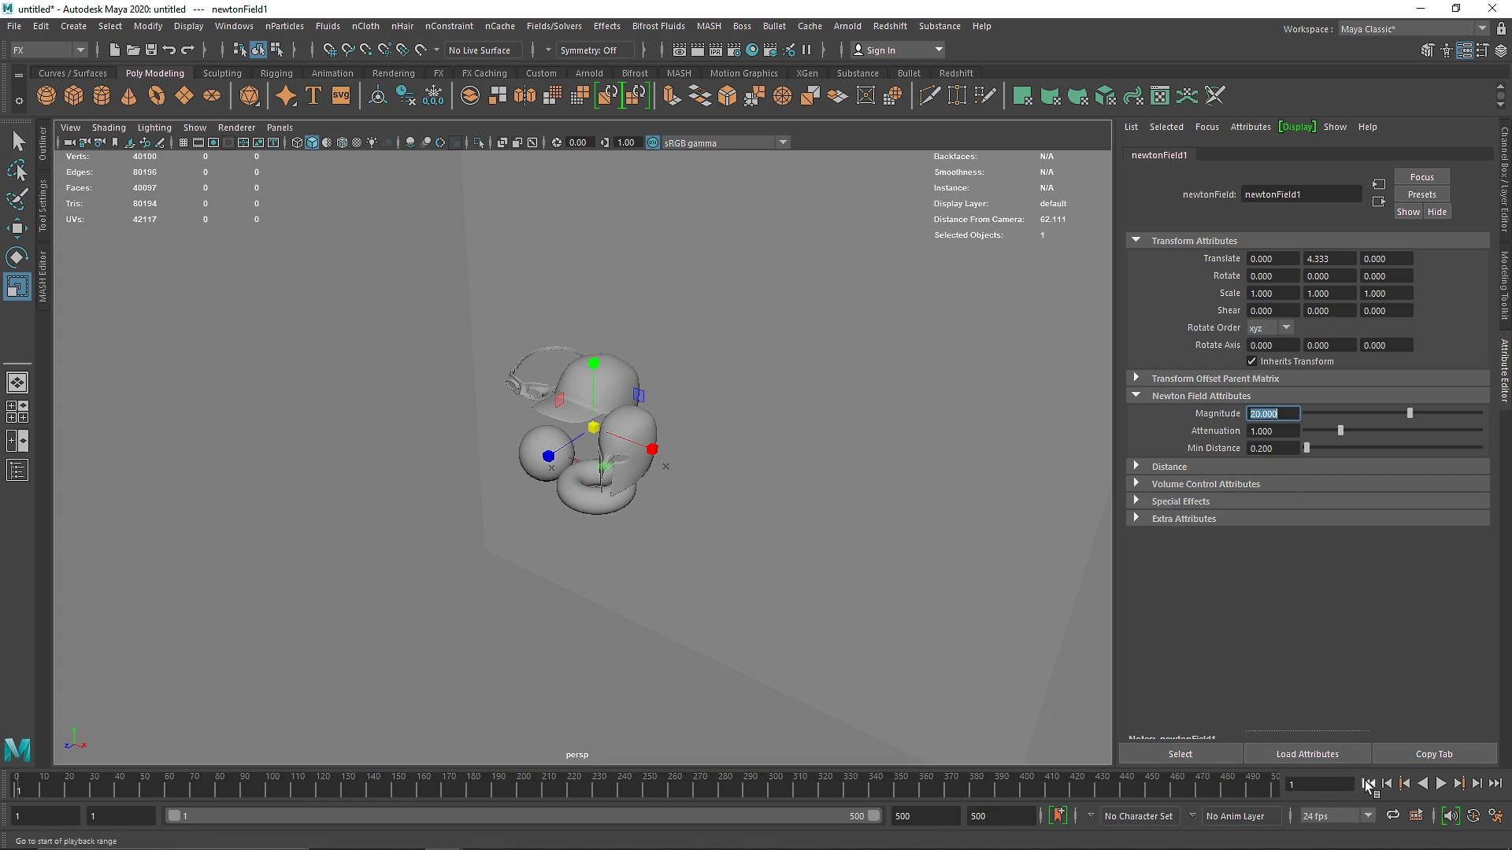
pyautogui.click(1441, 785)
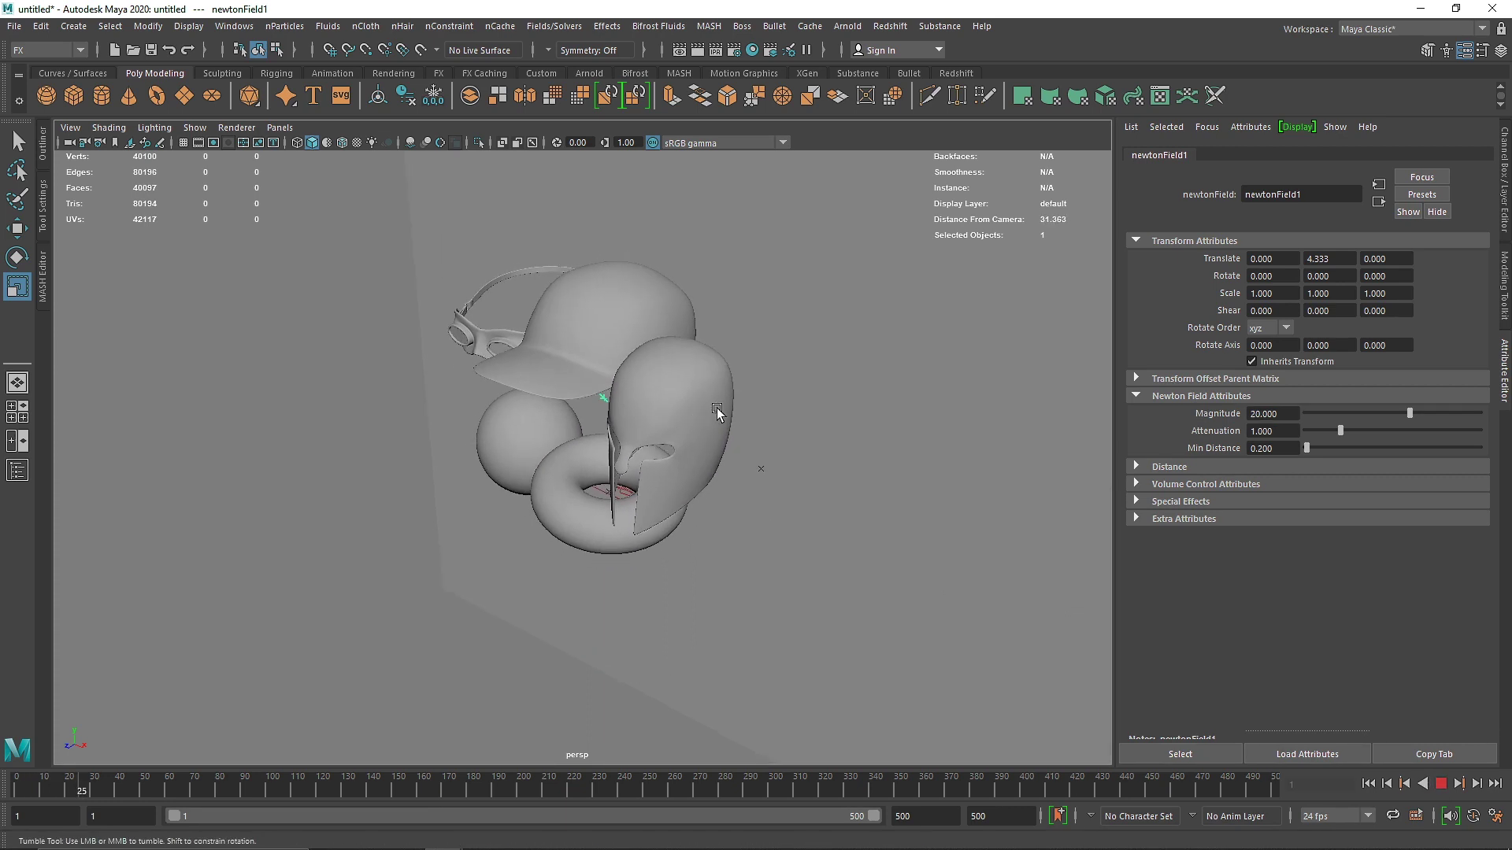
# - Watch the playing simulation from near and far, stop it, and set the Newton field's Magnitude to 10
pyautogui.scroll(5, 715, 412)
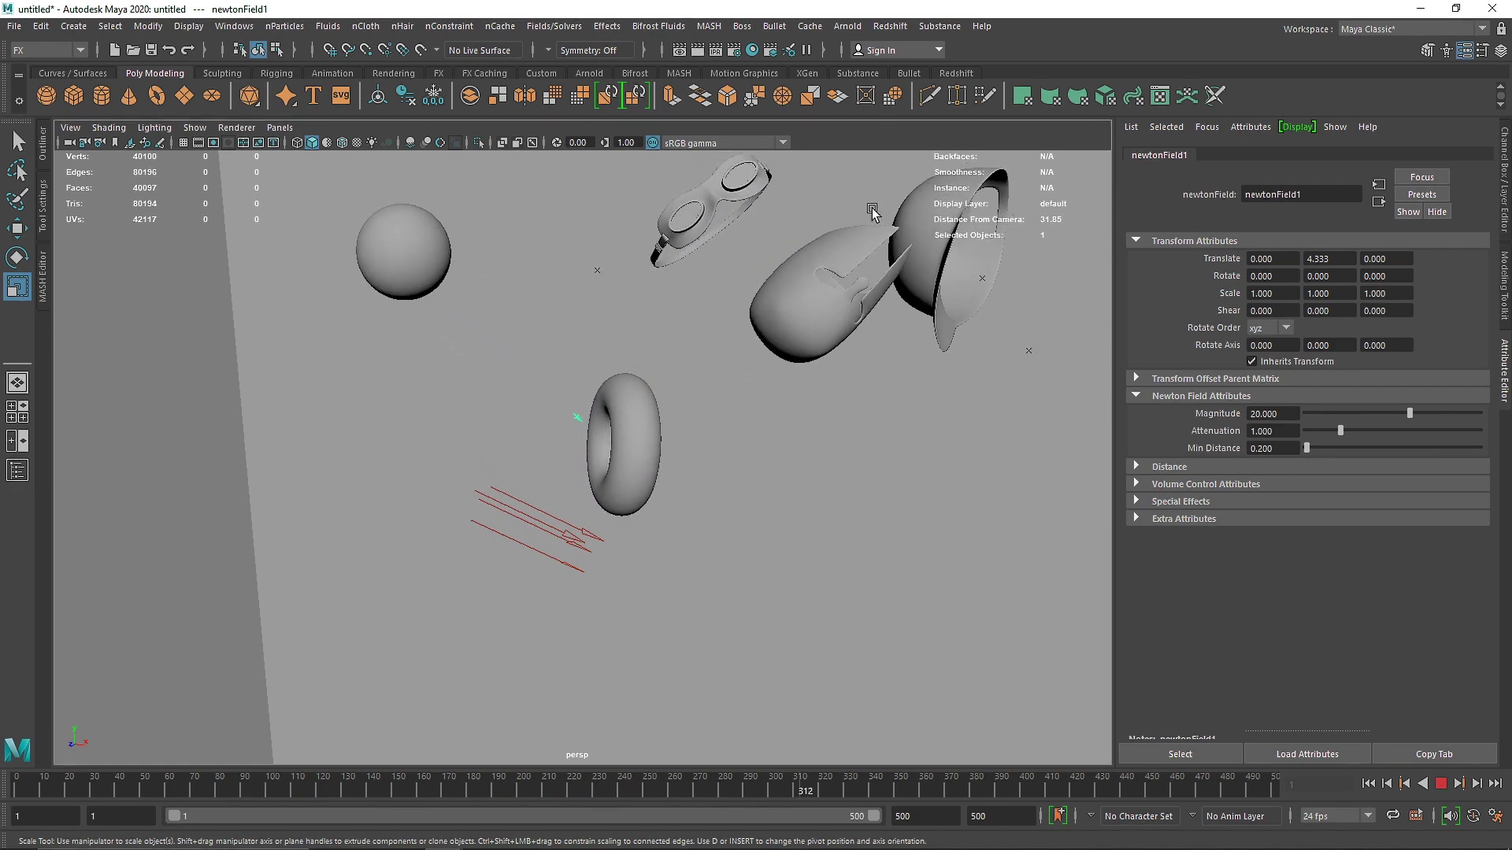
pyautogui.scroll(-5, 677, 325)
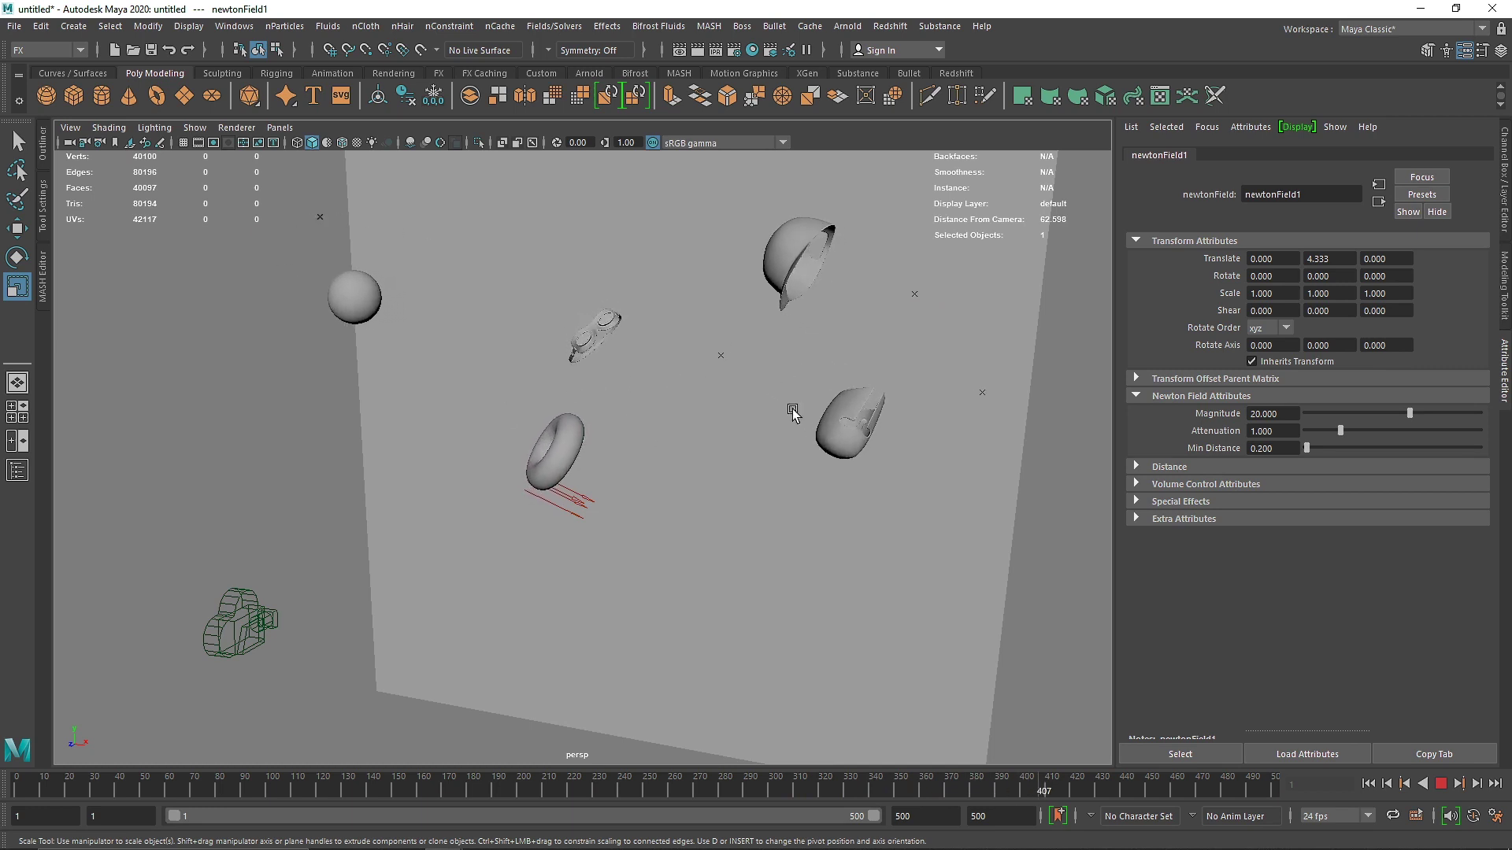
pyautogui.keyDown('alt'); pyautogui.moveTo(733, 382); pyautogui.dragTo(685, 412); pyautogui.keyUp('alt')
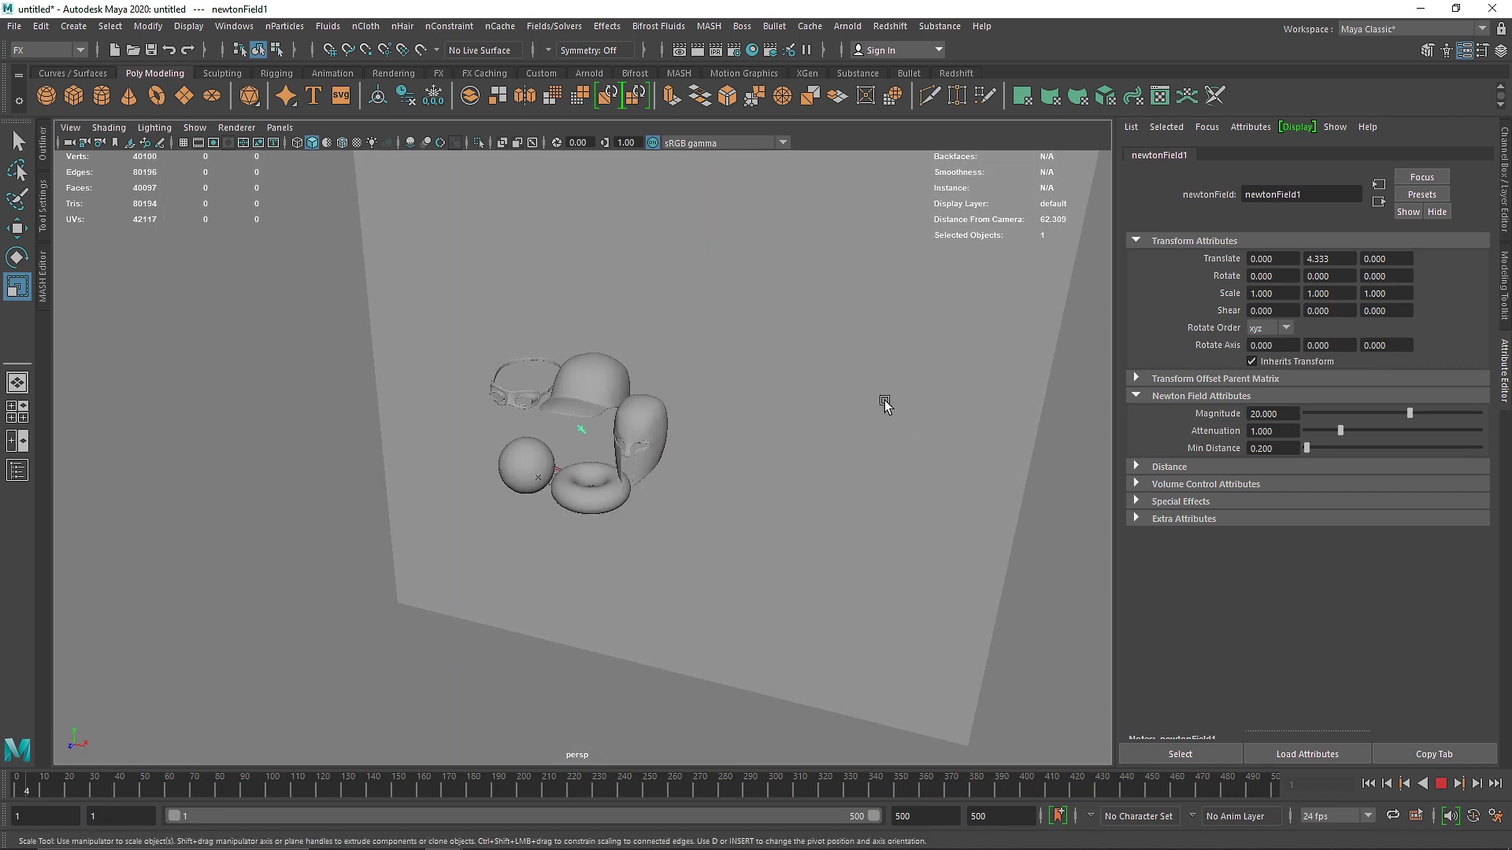
pyautogui.click(1441, 784)
pyautogui.scroll(3, 625, 396)
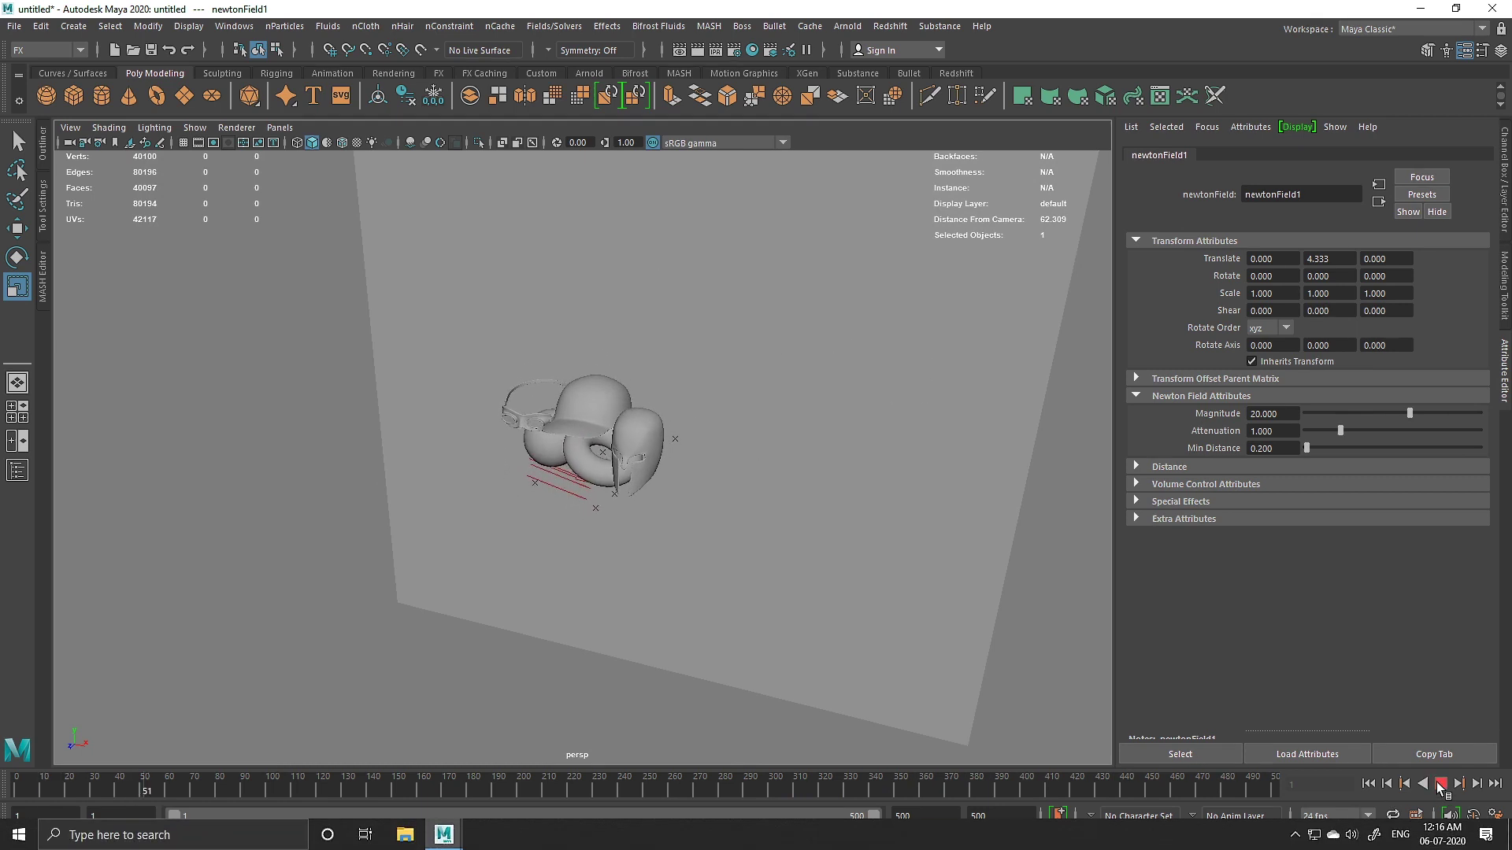
pyautogui.scroll(4, 654, 433)
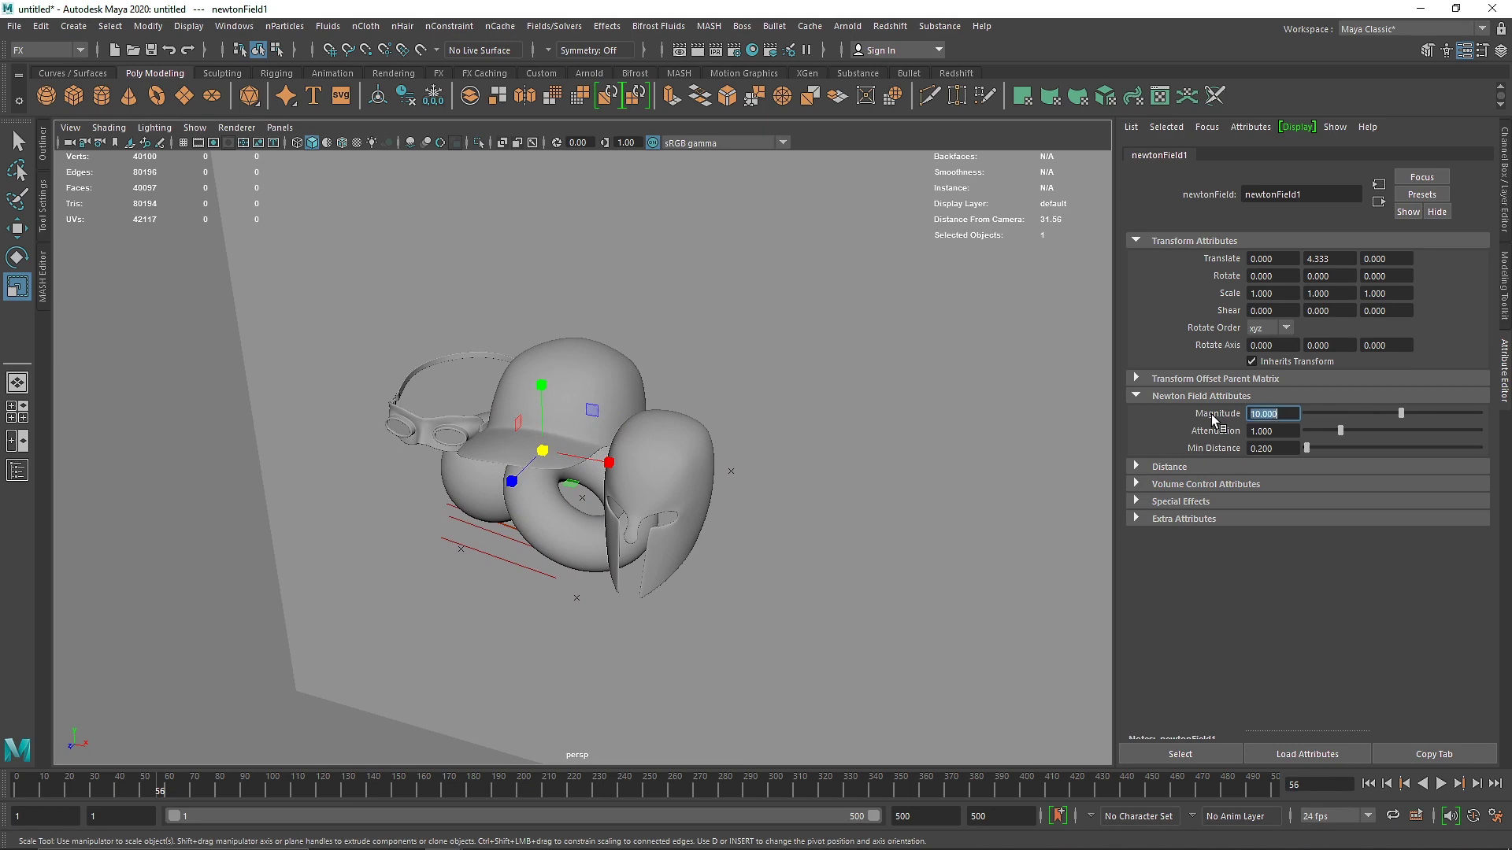
# - Box-select the whole cluster of meshes and try to add a Turbulence field to the selection
pyautogui.click(623, 393)
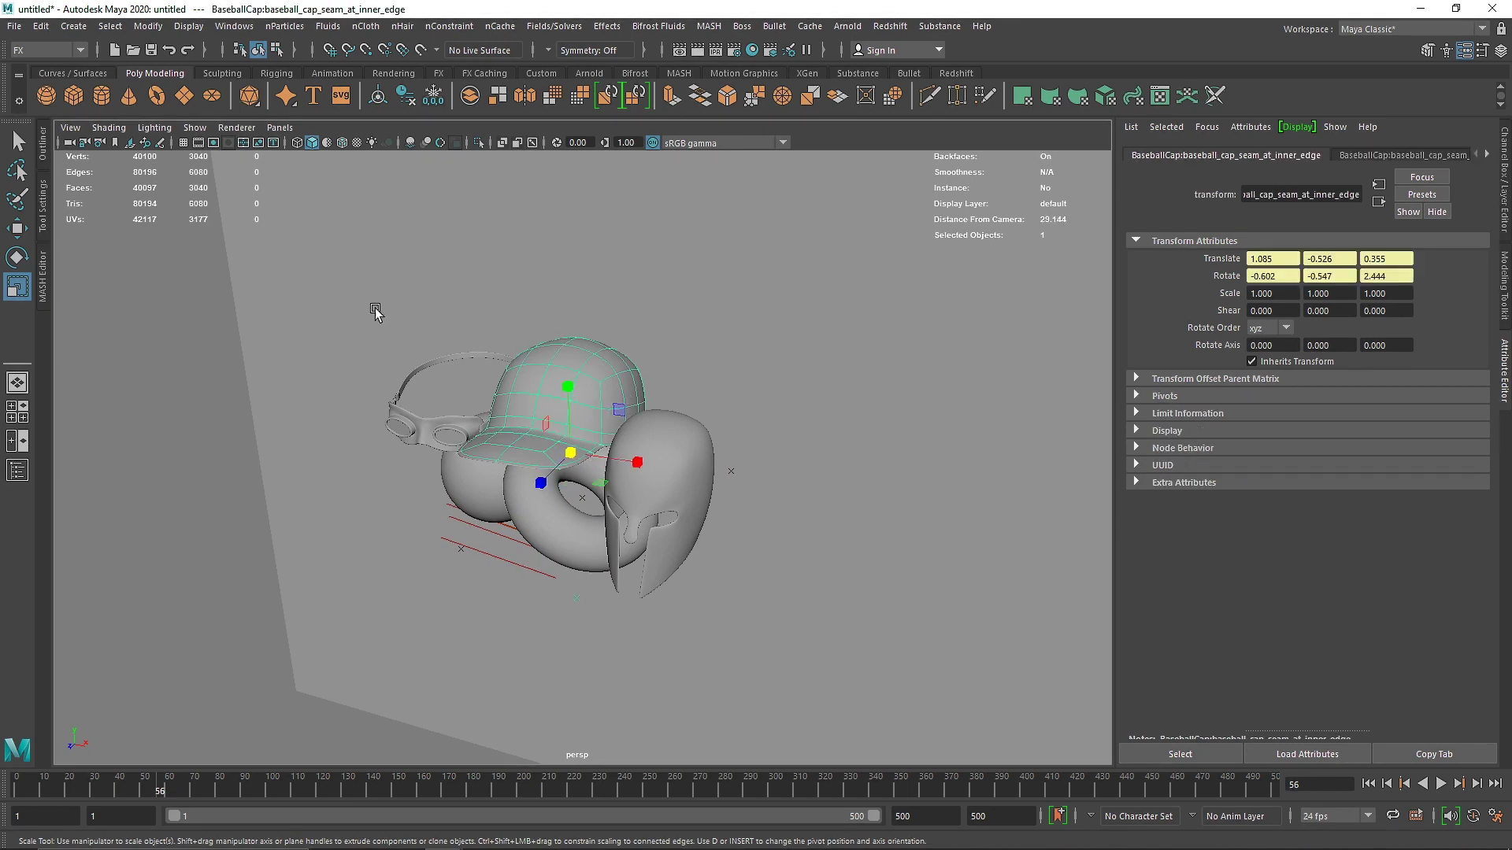
pyautogui.moveTo(341, 287); pyautogui.dragTo(753, 687)
pyautogui.keyDown('shift'); pyautogui.click(809, 352); pyautogui.keyUp('shift')
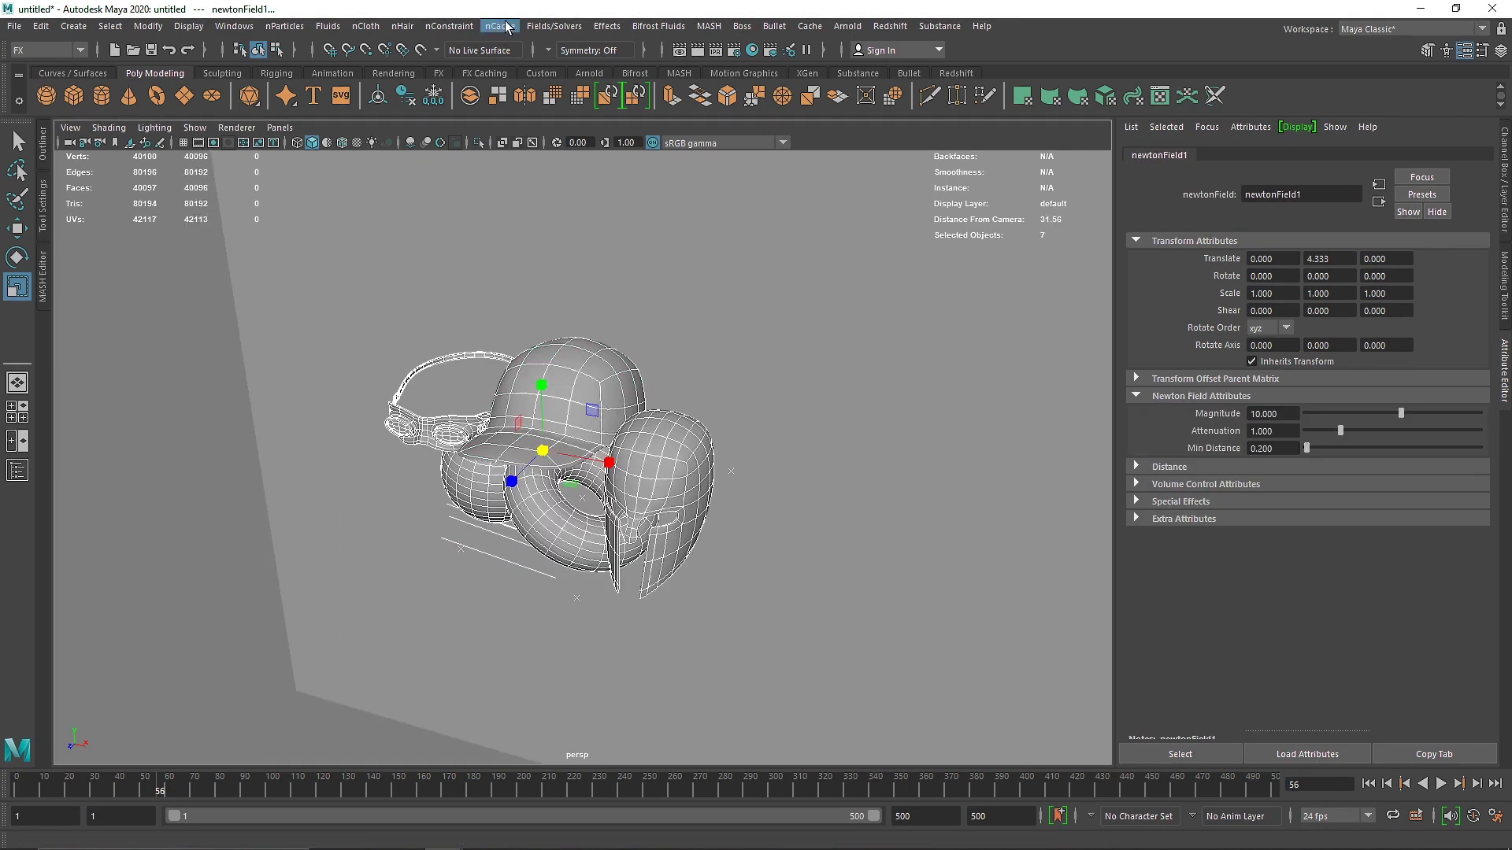
pyautogui.click(553, 26)
pyautogui.click(592, 145)
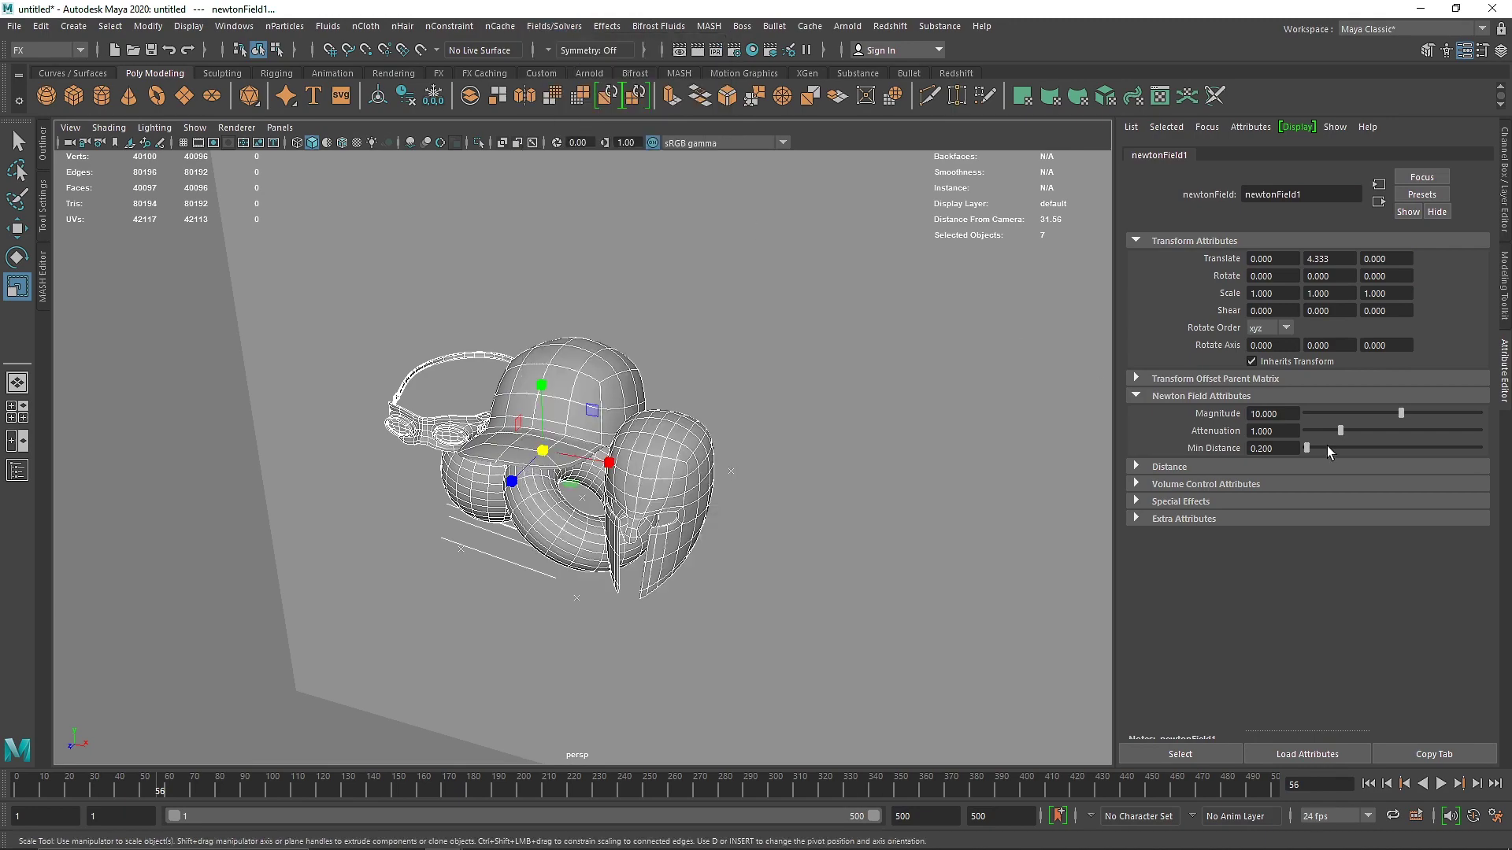
# - Rewind the simulation to frame 1, replay it and stop once the meshes have pulled together
pyautogui.click(1368, 784)
pyautogui.click(1441, 783)
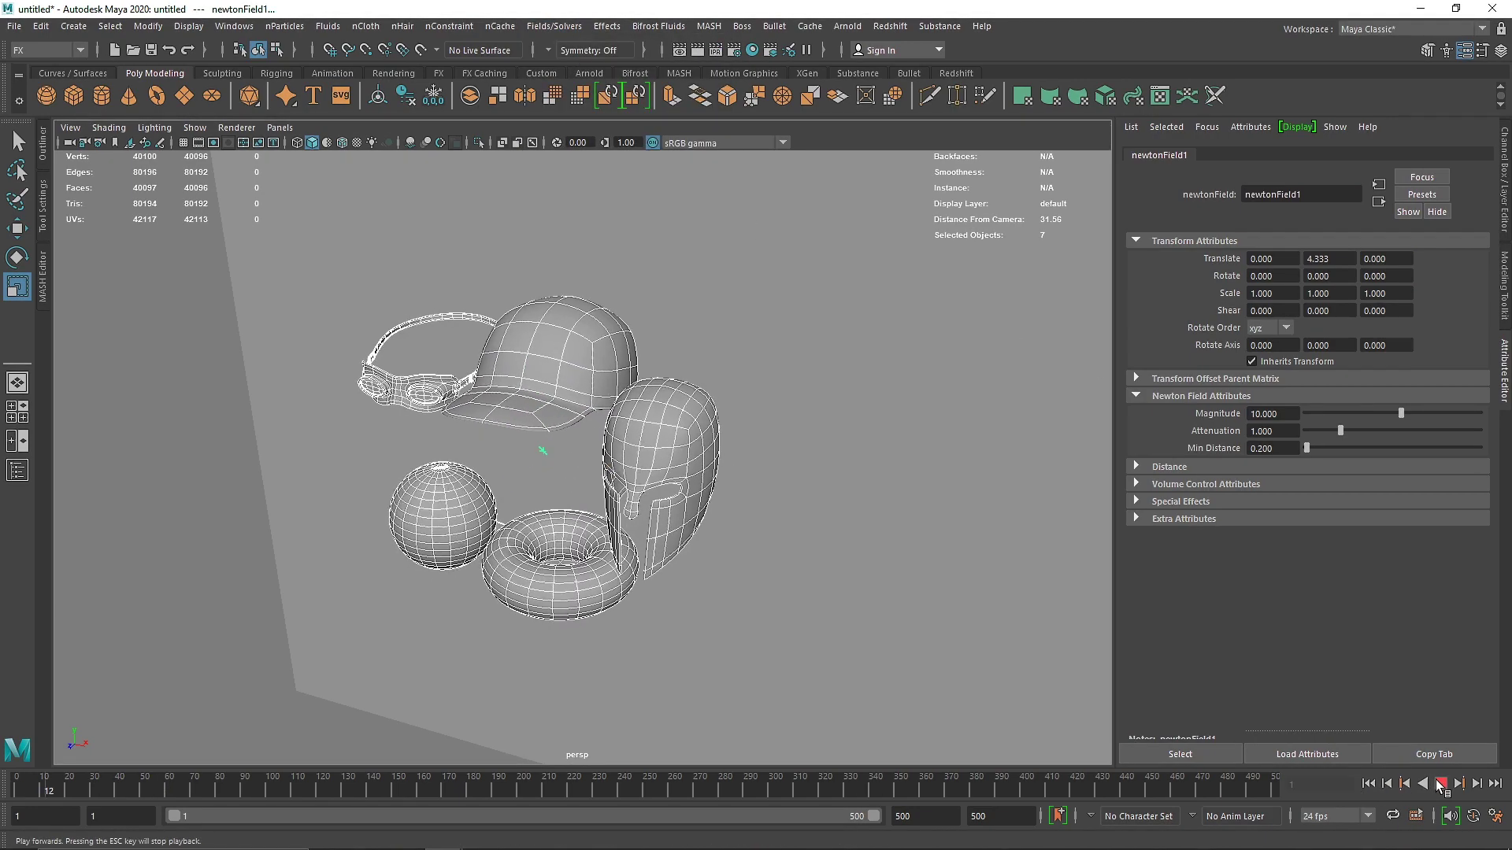
pyautogui.press('Escape')
# - Show the Outliner, deselect newtonField1 and directionalLight1, and add a Turbulence field to the five meshes
pyautogui.click(44, 146)
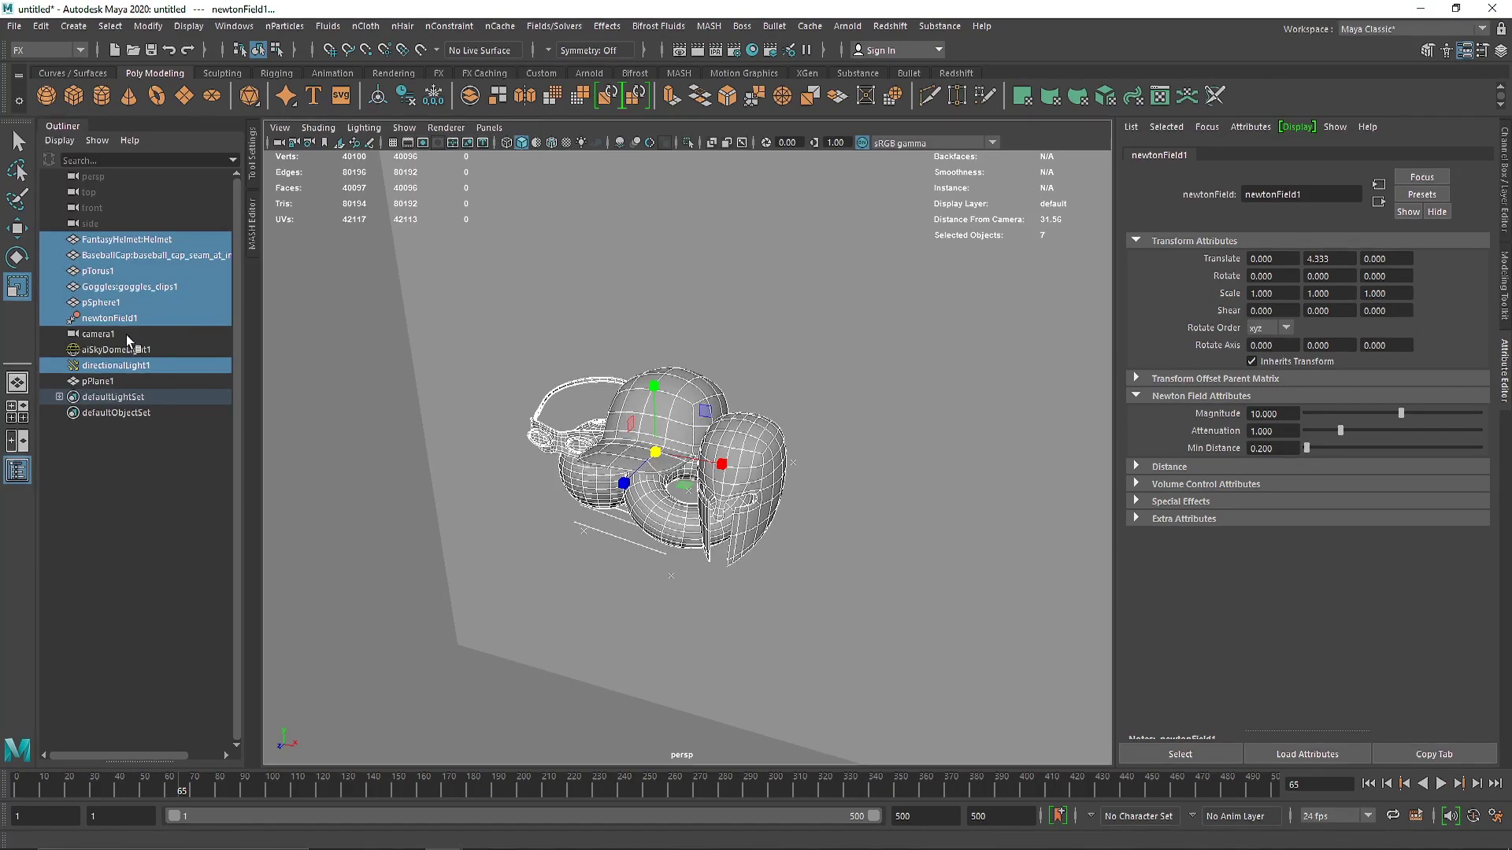
pyautogui.keyDown('ctrl'); pyautogui.click(126, 322); pyautogui.keyUp('ctrl')
pyautogui.keyDown('ctrl'); pyautogui.click(129, 367); pyautogui.keyUp('ctrl')
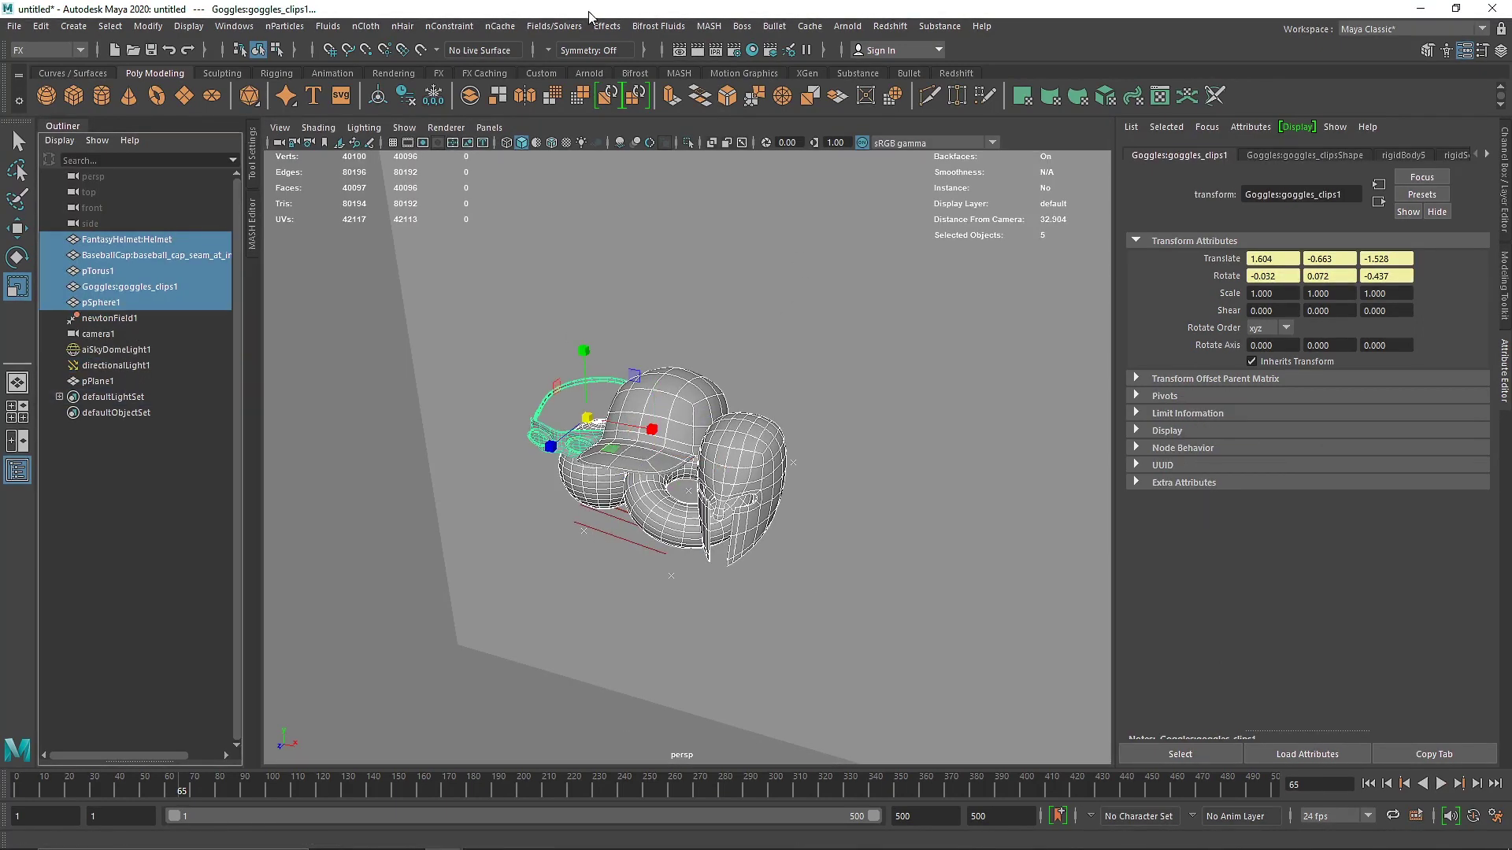
pyautogui.click(556, 26)
pyautogui.click(583, 146)
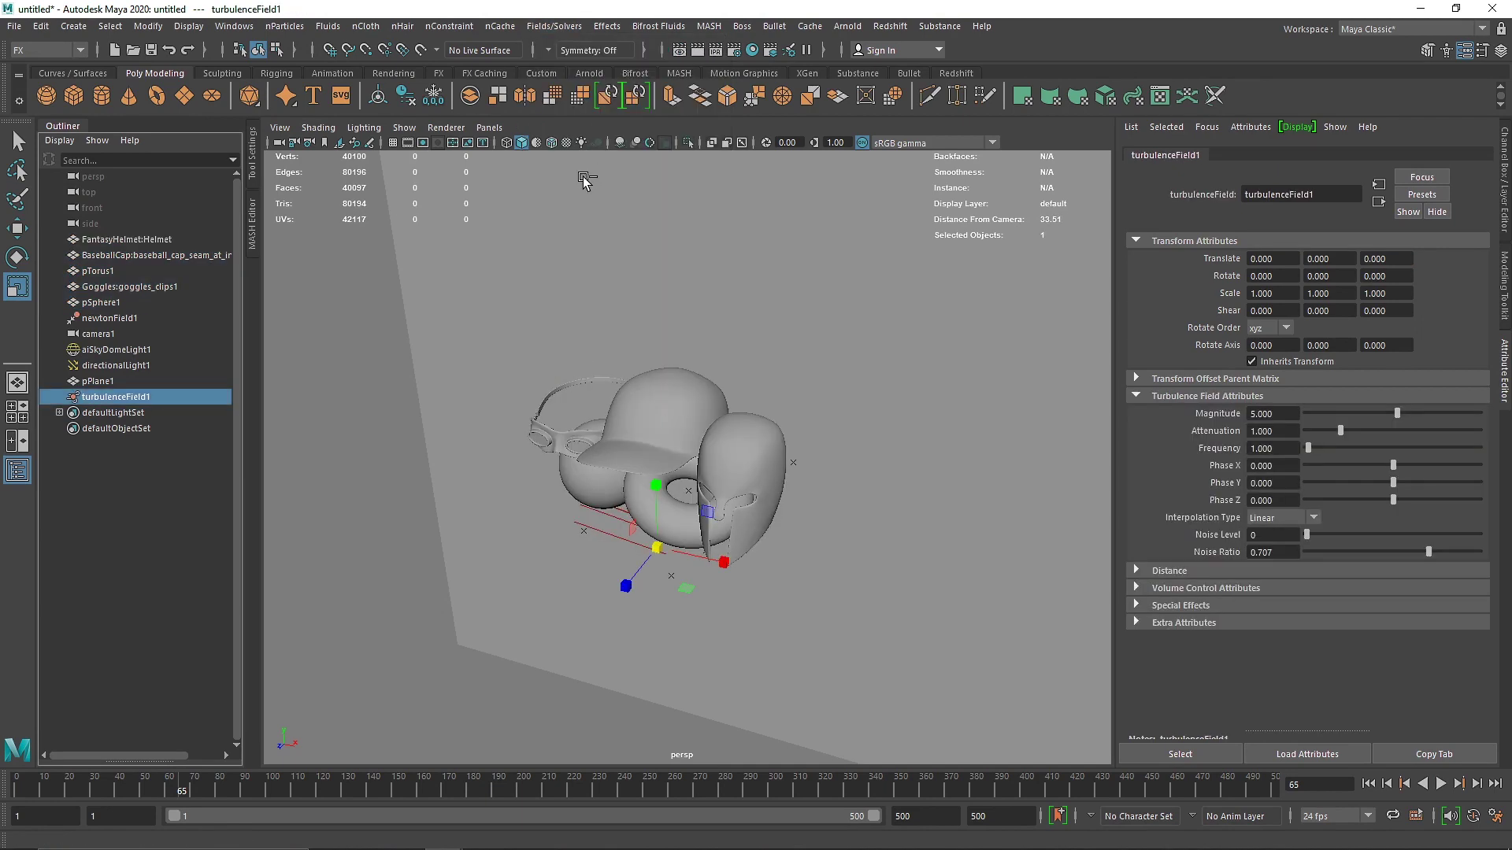
# - Play the simulation with the Turbulence field, stop it, and examine the clustered meshes from several angles
pyautogui.click(1443, 785)
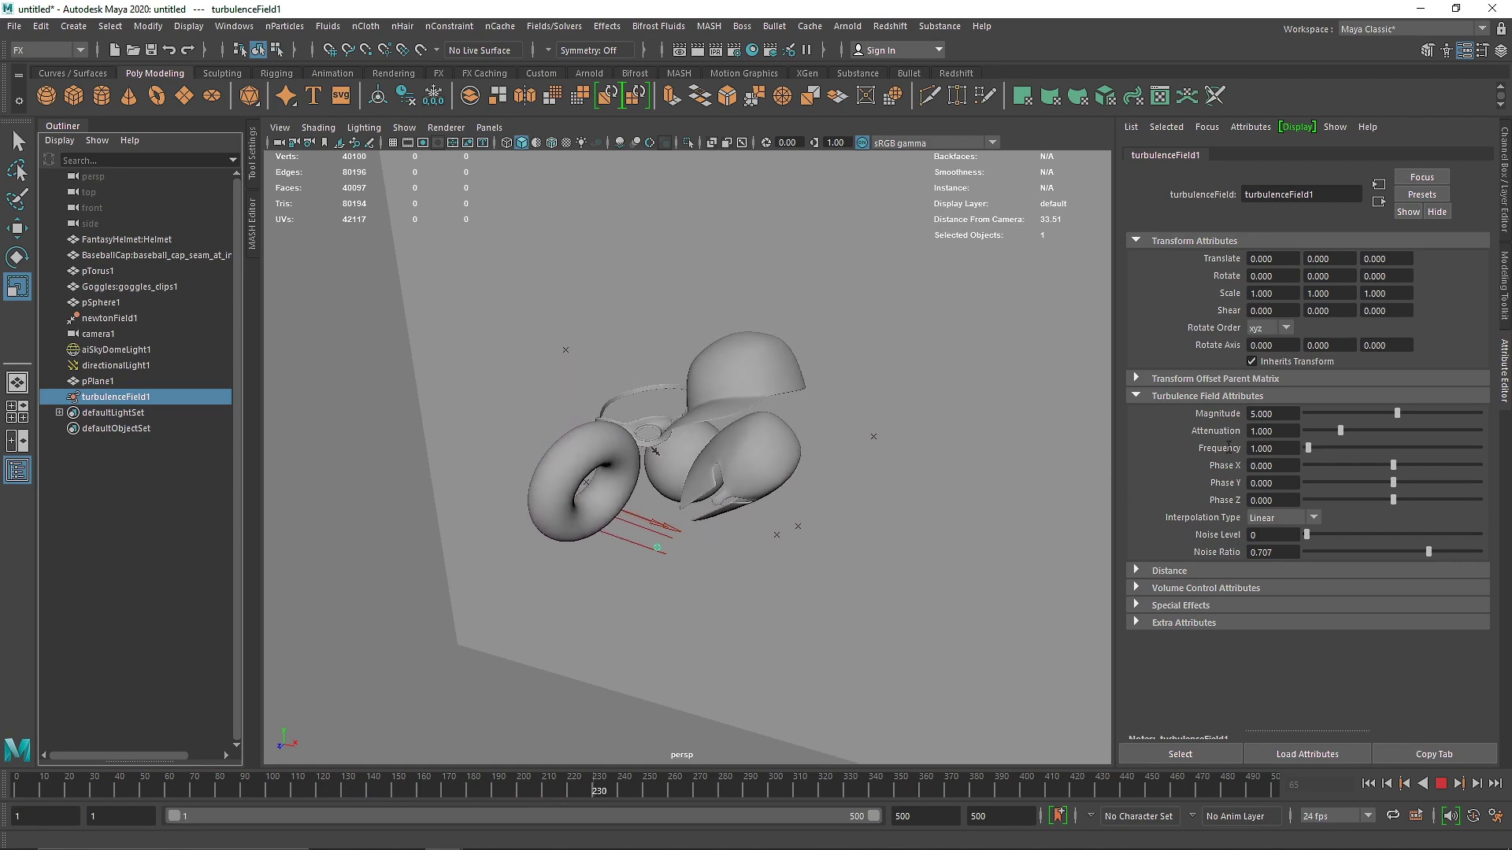
pyautogui.click(1442, 786)
pyautogui.keyDown('alt'); pyautogui.moveTo(964, 551); pyautogui.dragTo(695, 477); pyautogui.keyUp('alt')
pyautogui.scroll(5, 723, 452)
pyautogui.scroll(-5, 678, 457)
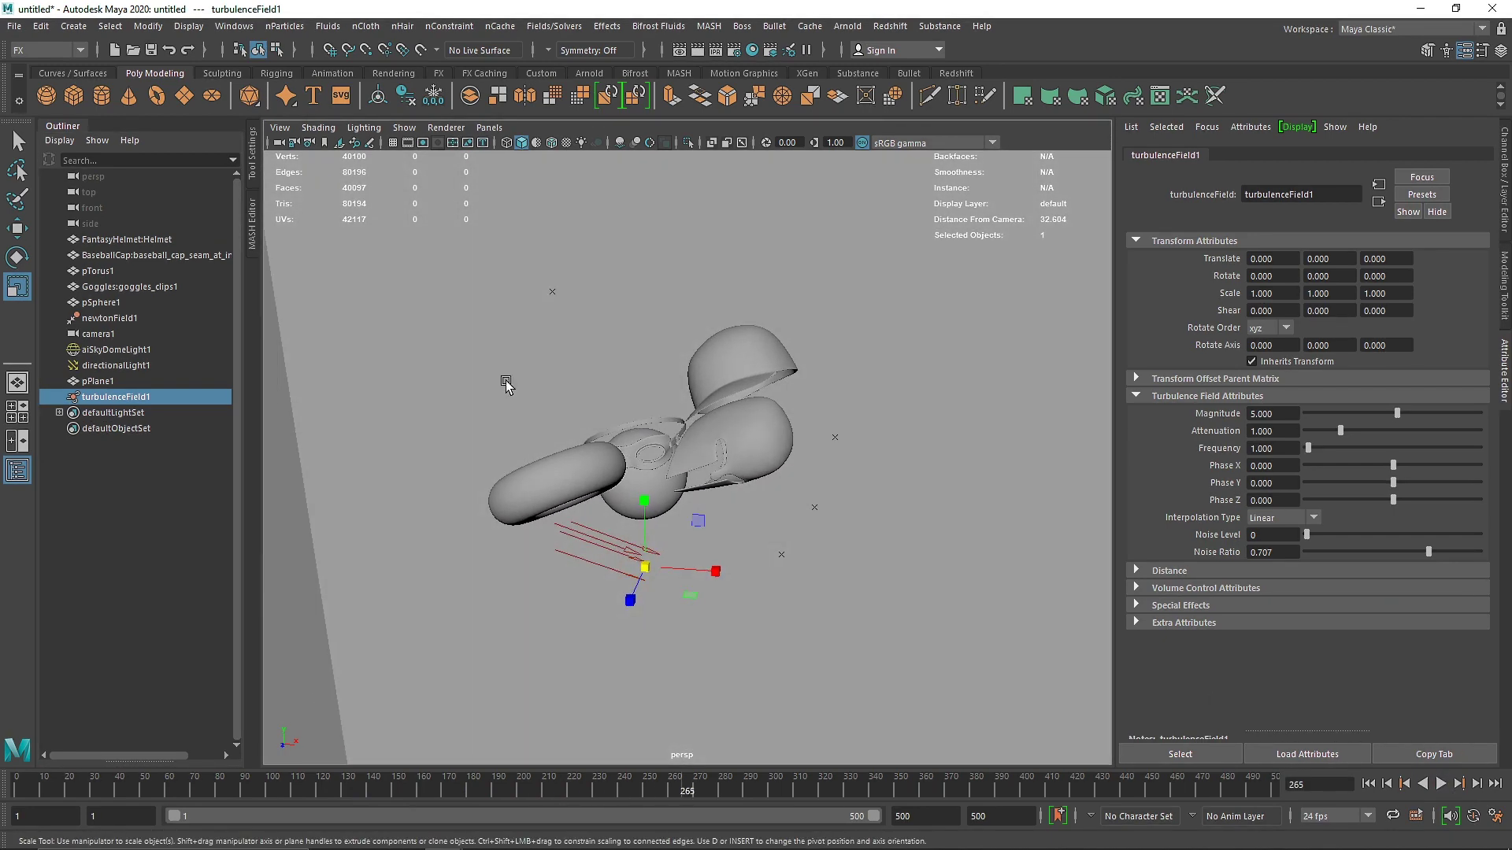
pyautogui.scroll(-5, 417, 360)
# - Start a new empty scene without saving the current one
pyautogui.click(16, 26)
pyautogui.click(35, 36)
pyautogui.click(787, 434)
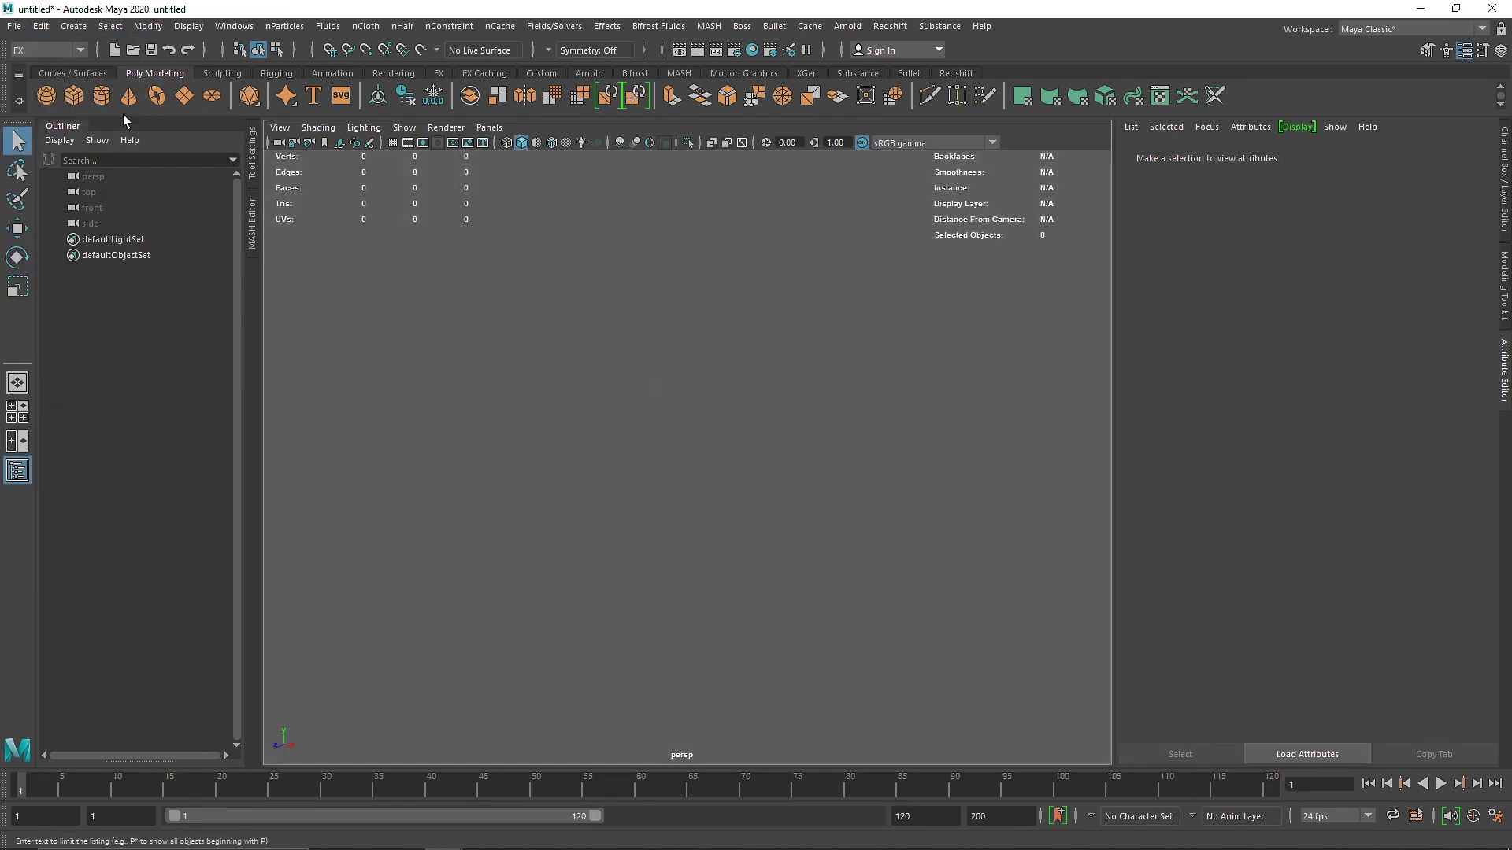
# - Show the viewport grid and create a polygon sphere at the origin
pyautogui.click(392, 144)
pyautogui.press('f')
pyautogui.scroll(-5, 709, 462)
# - Duplicate the sphere into six copies and spread them around the original
pyautogui.hotkey('ctrl', 'd')
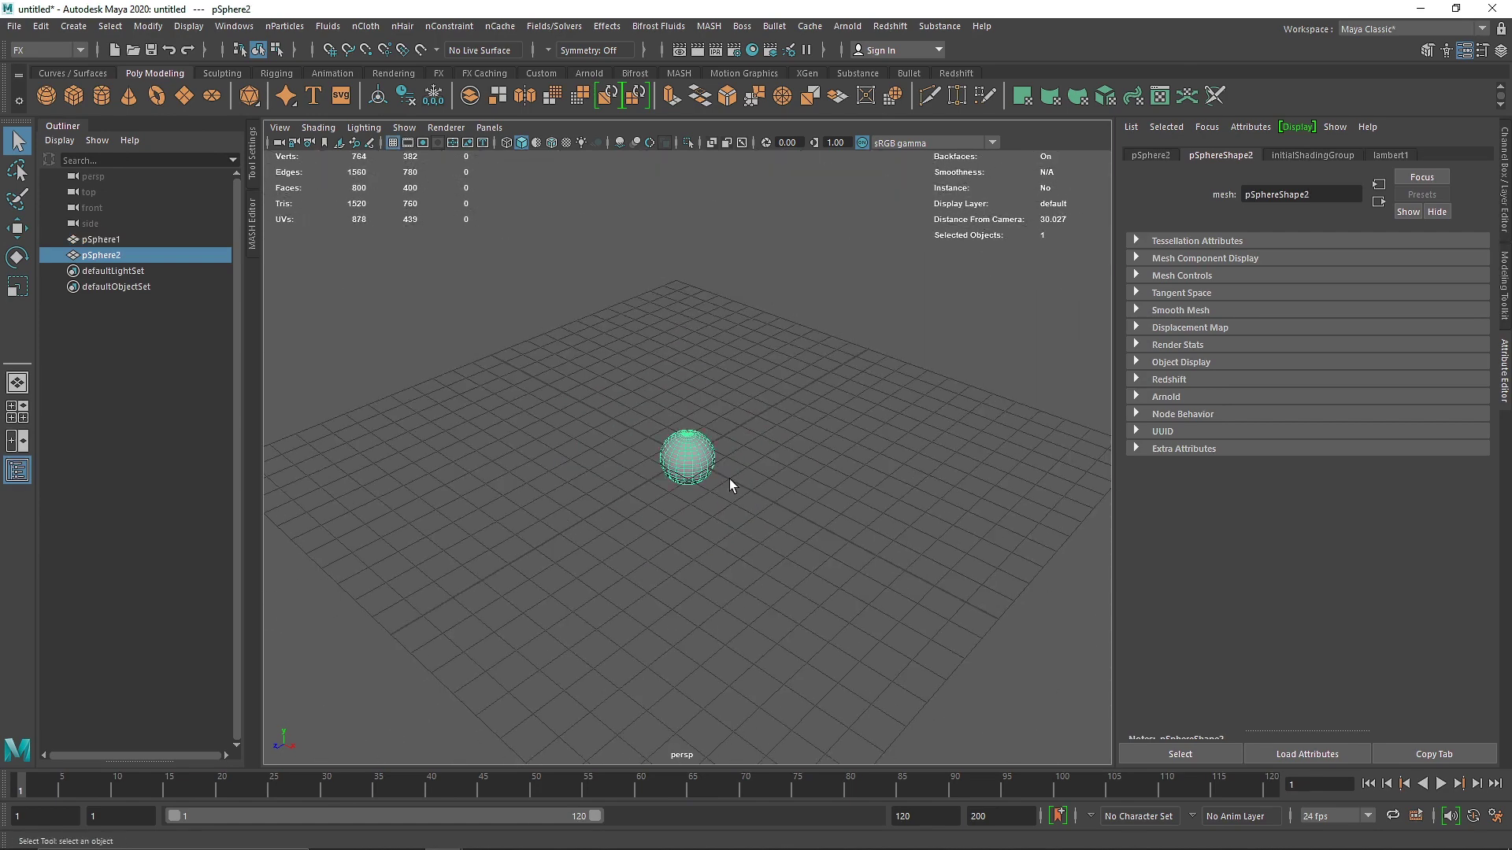
pyautogui.press('w')
pyautogui.moveTo(694, 462); pyautogui.dragTo(744, 554)
pyautogui.hotkey('ctrl', 'd')
pyautogui.hotkey('ctrl', 'd')
pyautogui.hotkey('ctrl', 'd')
pyautogui.hotkey('ctrl', 'd')
pyautogui.hotkey('ctrl', 'd')
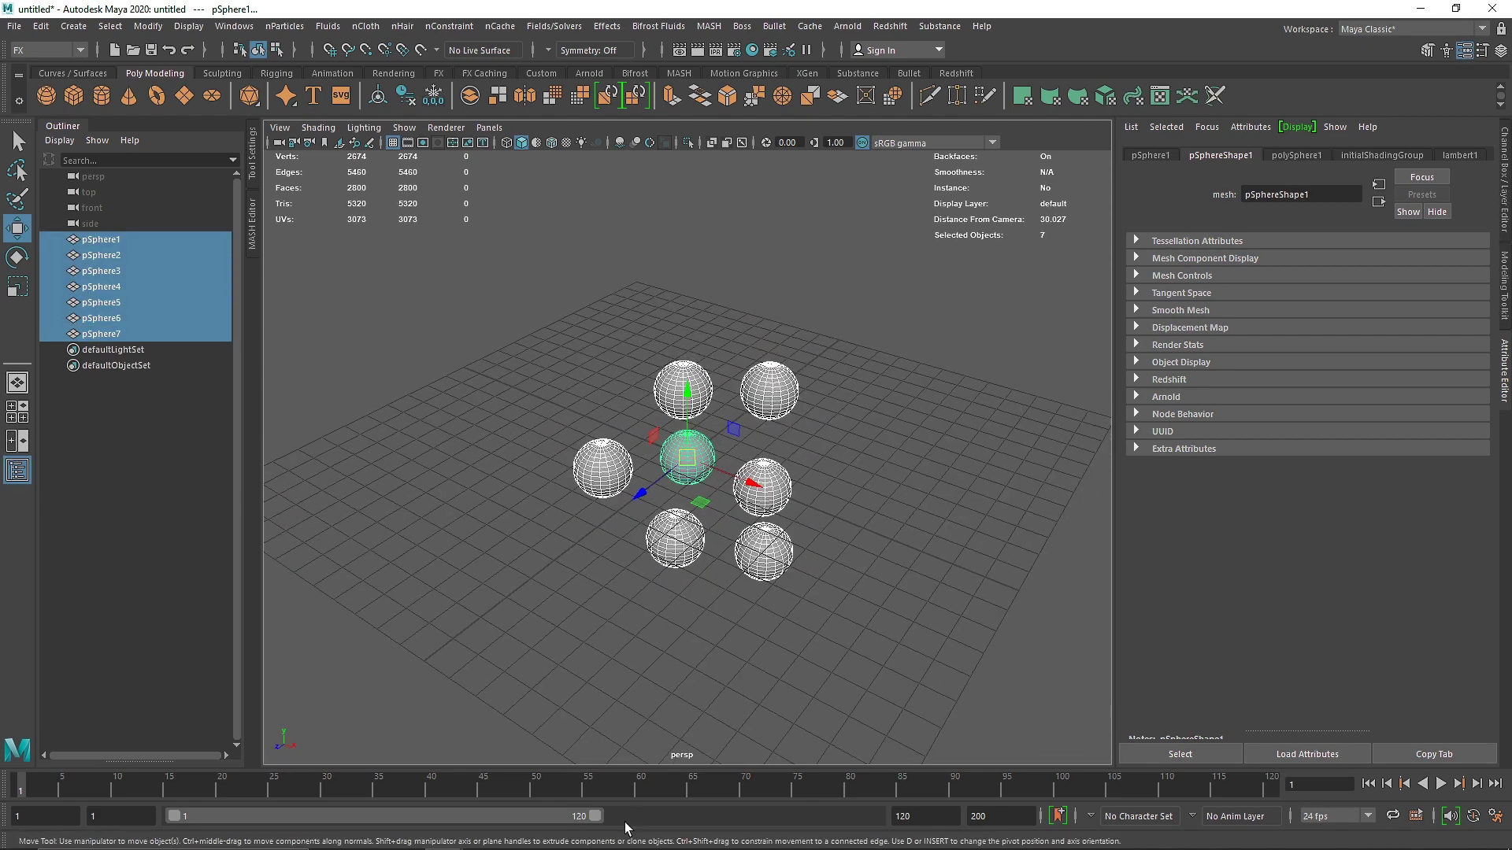
# - Set the playback end frame to 500 and make all seven spheres active rigid bodies
pyautogui.doubleClick(917, 817)
pyautogui.write('500')
pyautogui.press('Return')
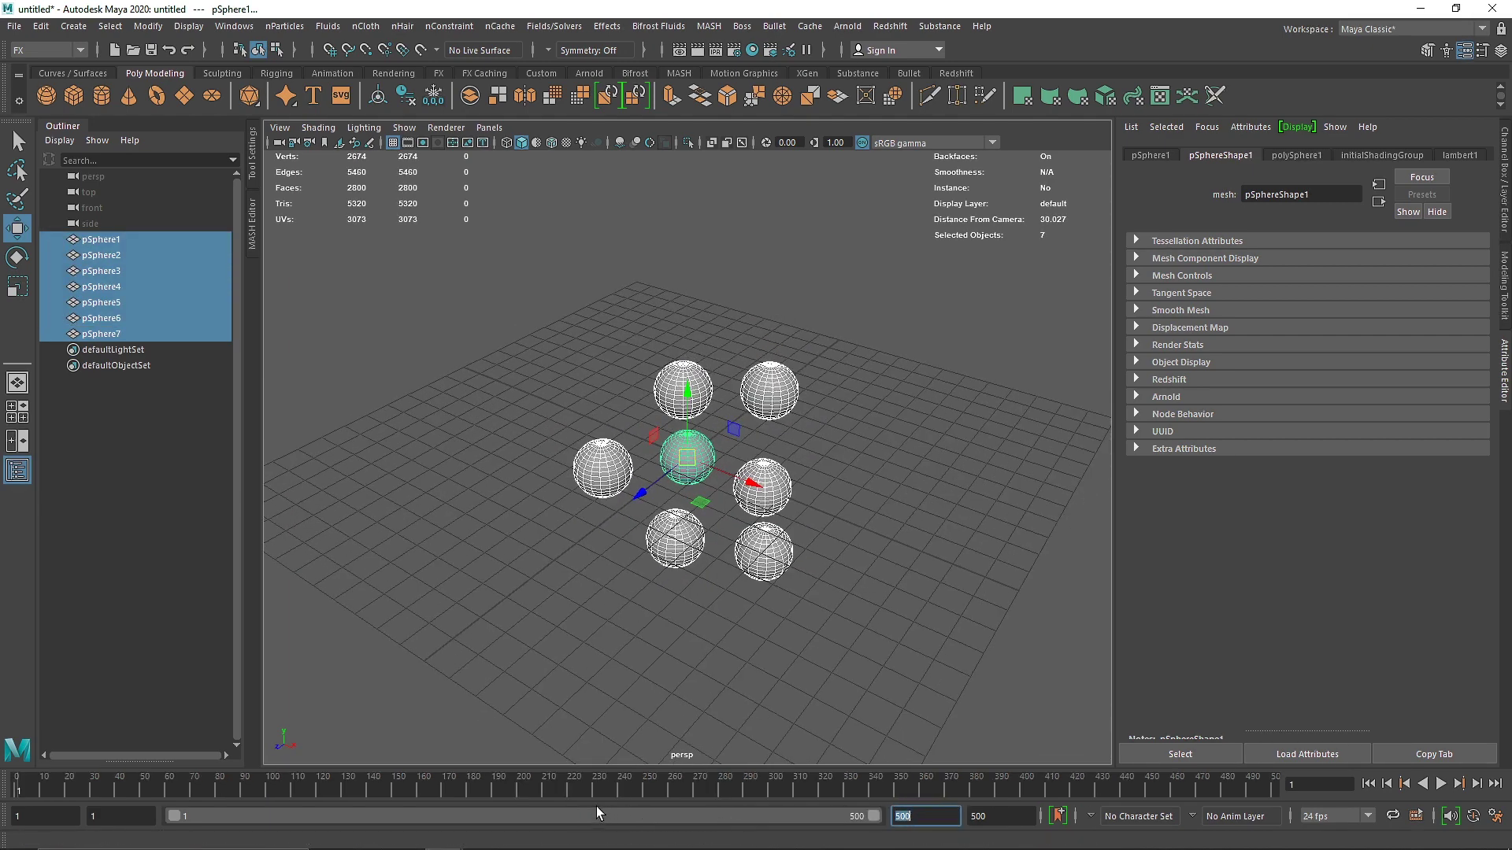
pyautogui.click(554, 26)
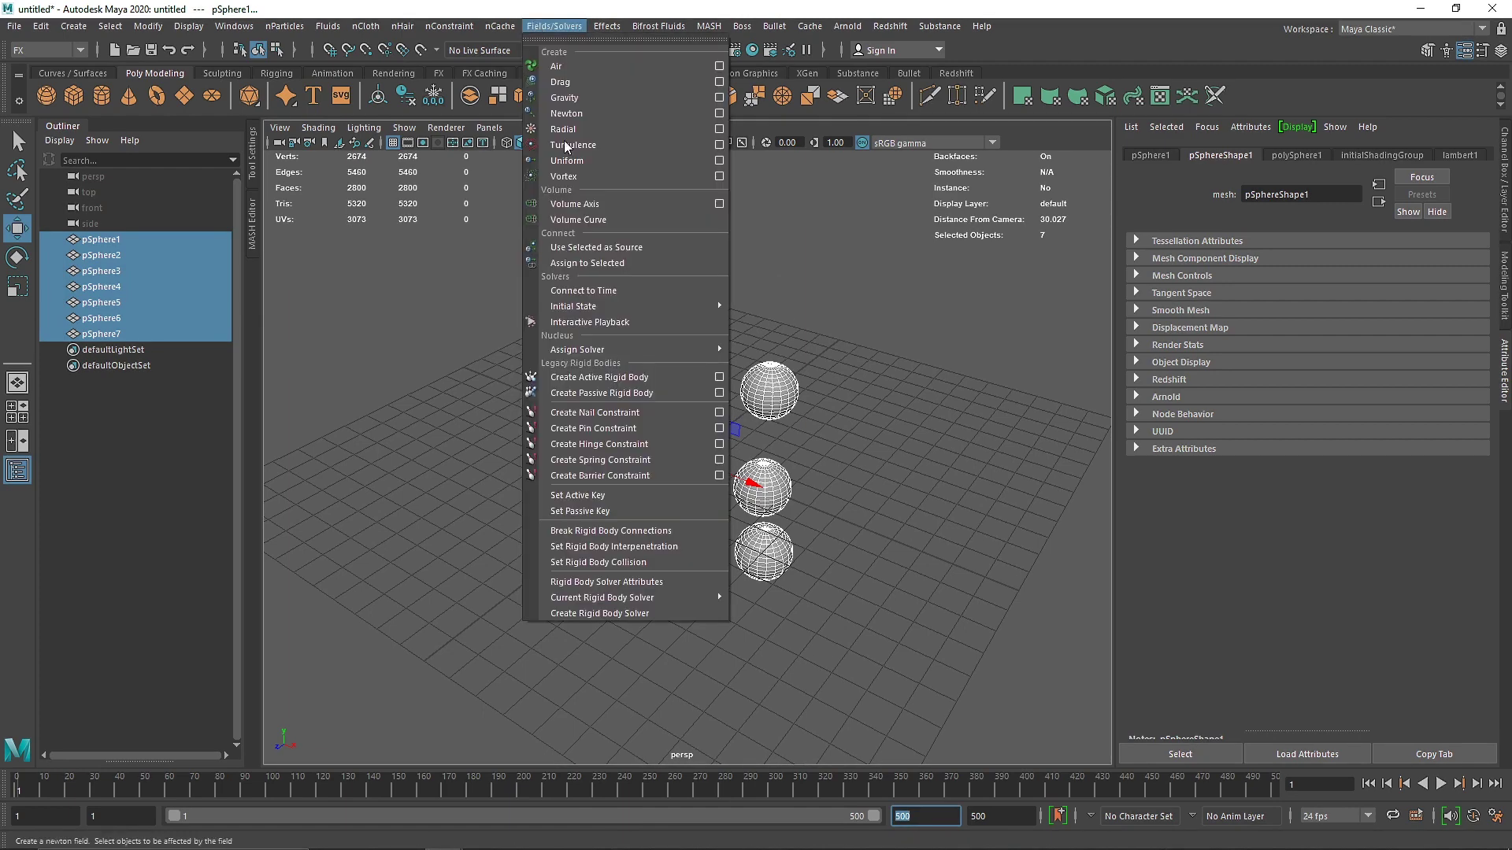
pyautogui.click(607, 377)
# - Move three of the stacked spheres out to separate spots around the shared centre point
pyautogui.click(750, 494)
pyautogui.click(690, 452)
pyautogui.moveTo(764, 482); pyautogui.dragTo(845, 512)
pyautogui.click(693, 452)
pyautogui.moveTo(641, 498); pyautogui.dragTo(505, 604)
pyautogui.click(687, 453)
pyautogui.moveTo(732, 474); pyautogui.dragTo(632, 434)
pyautogui.click(566, 579)
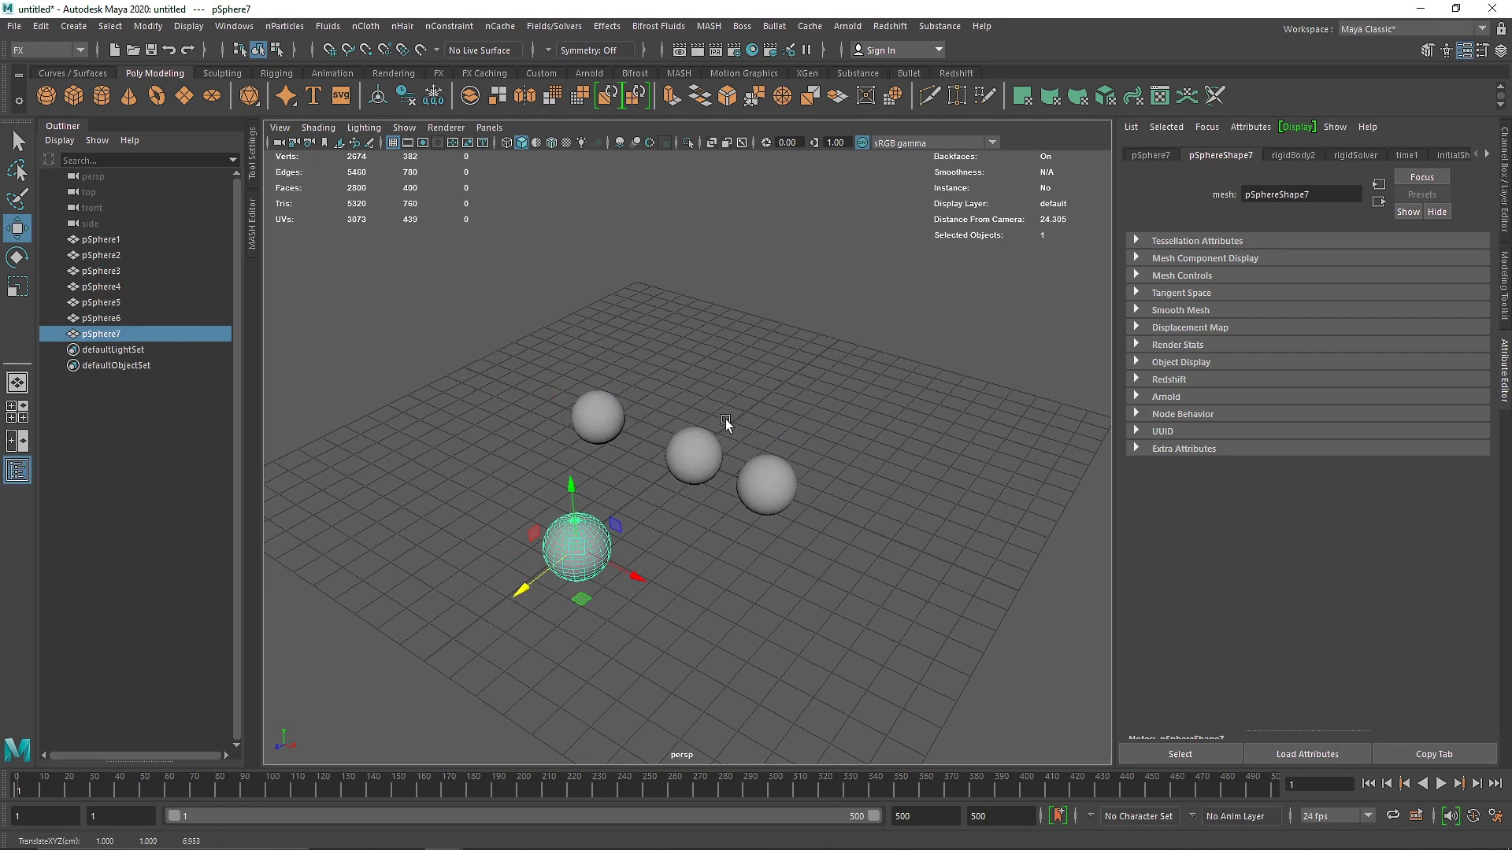
# - Move three more stacked spheres outward, forming a loose ring around the last one
pyautogui.click(693, 453)
pyautogui.moveTo(636, 496); pyautogui.dragTo(715, 560)
pyautogui.click(693, 465)
pyautogui.click(694, 461)
pyautogui.moveTo(762, 479); pyautogui.dragTo(578, 520)
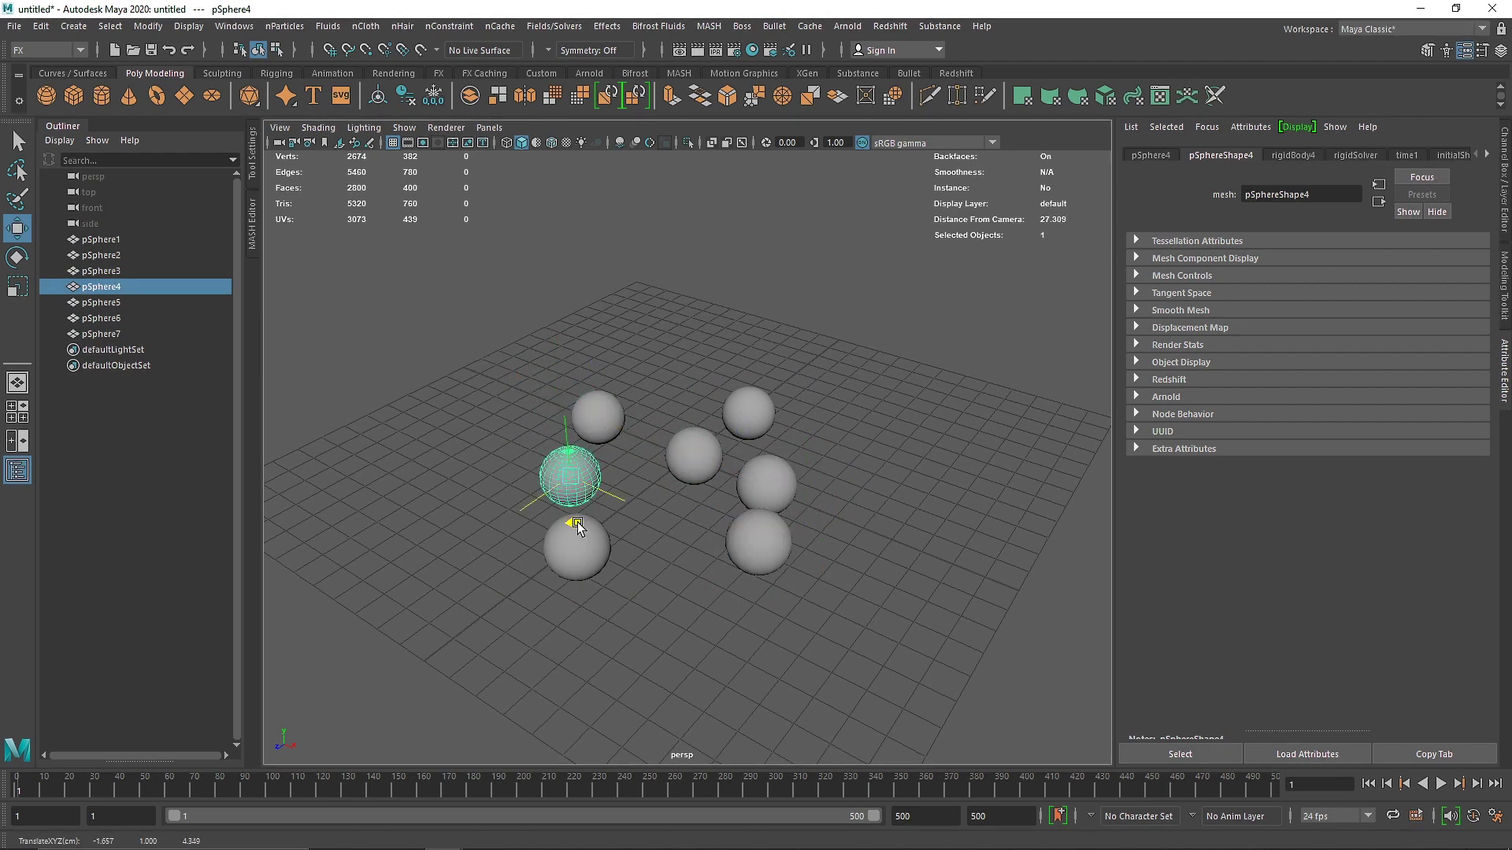
# - Examine the Initial position X, Y and Z values in the active rigid body options for the centre sphere, then close them
pyautogui.click(699, 466)
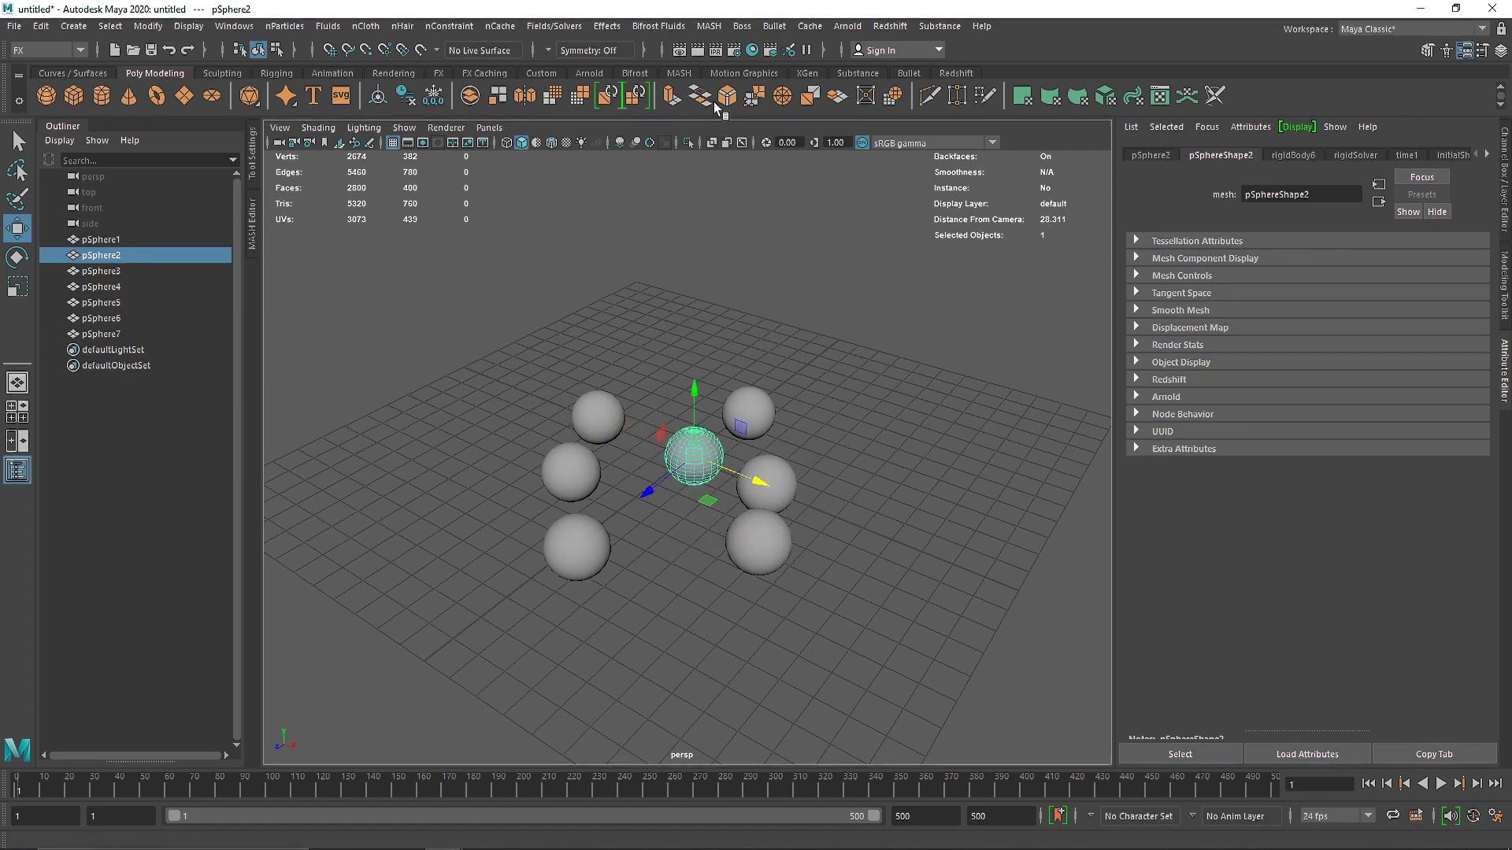
pyautogui.click(556, 26)
pyautogui.click(717, 374)
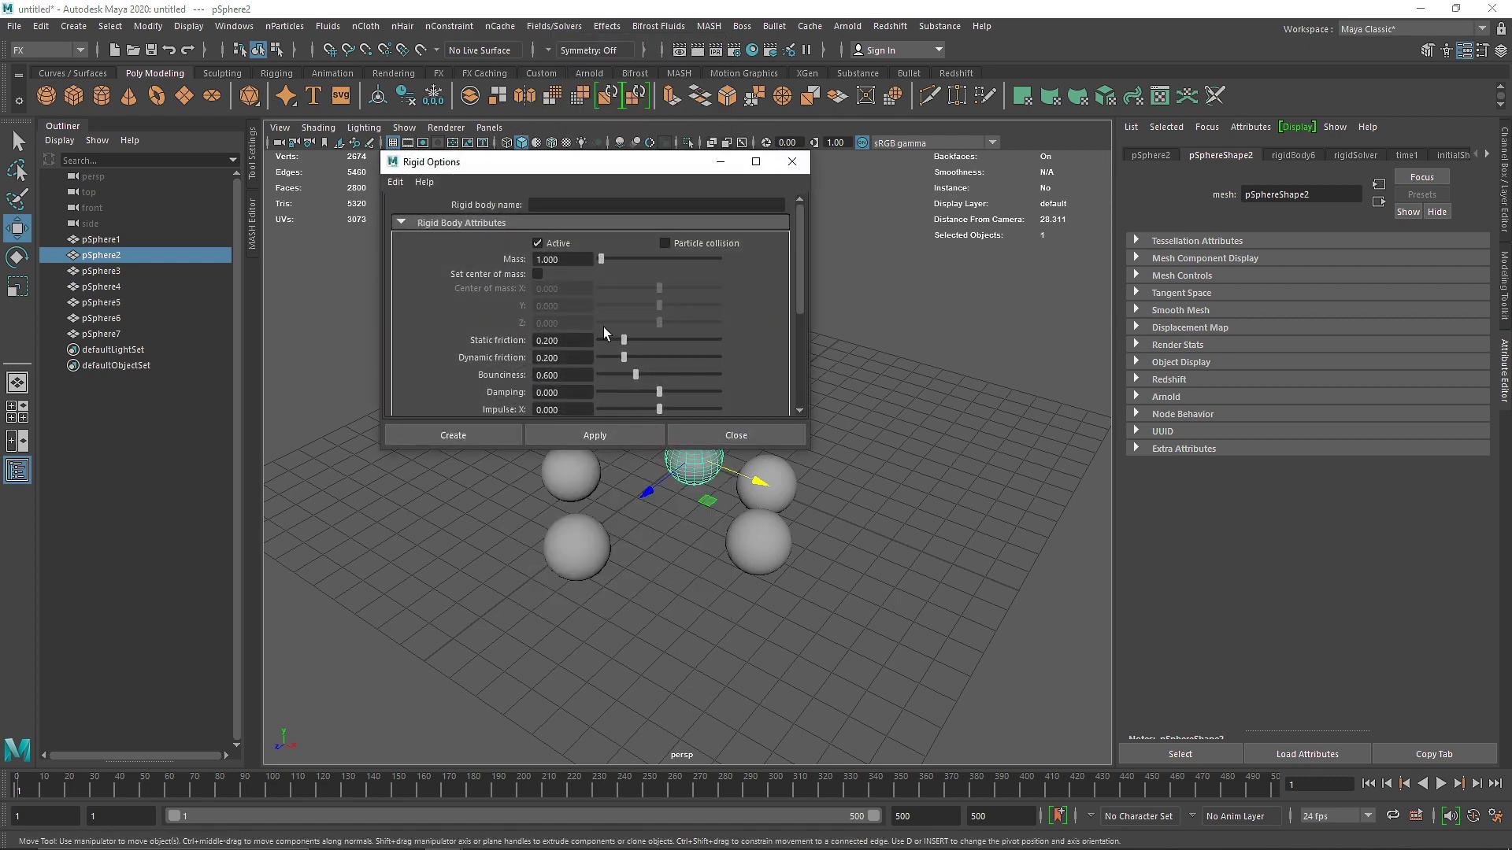
pyautogui.moveTo(794, 297); pyautogui.dragTo(778, 407)
pyautogui.click(478, 386)
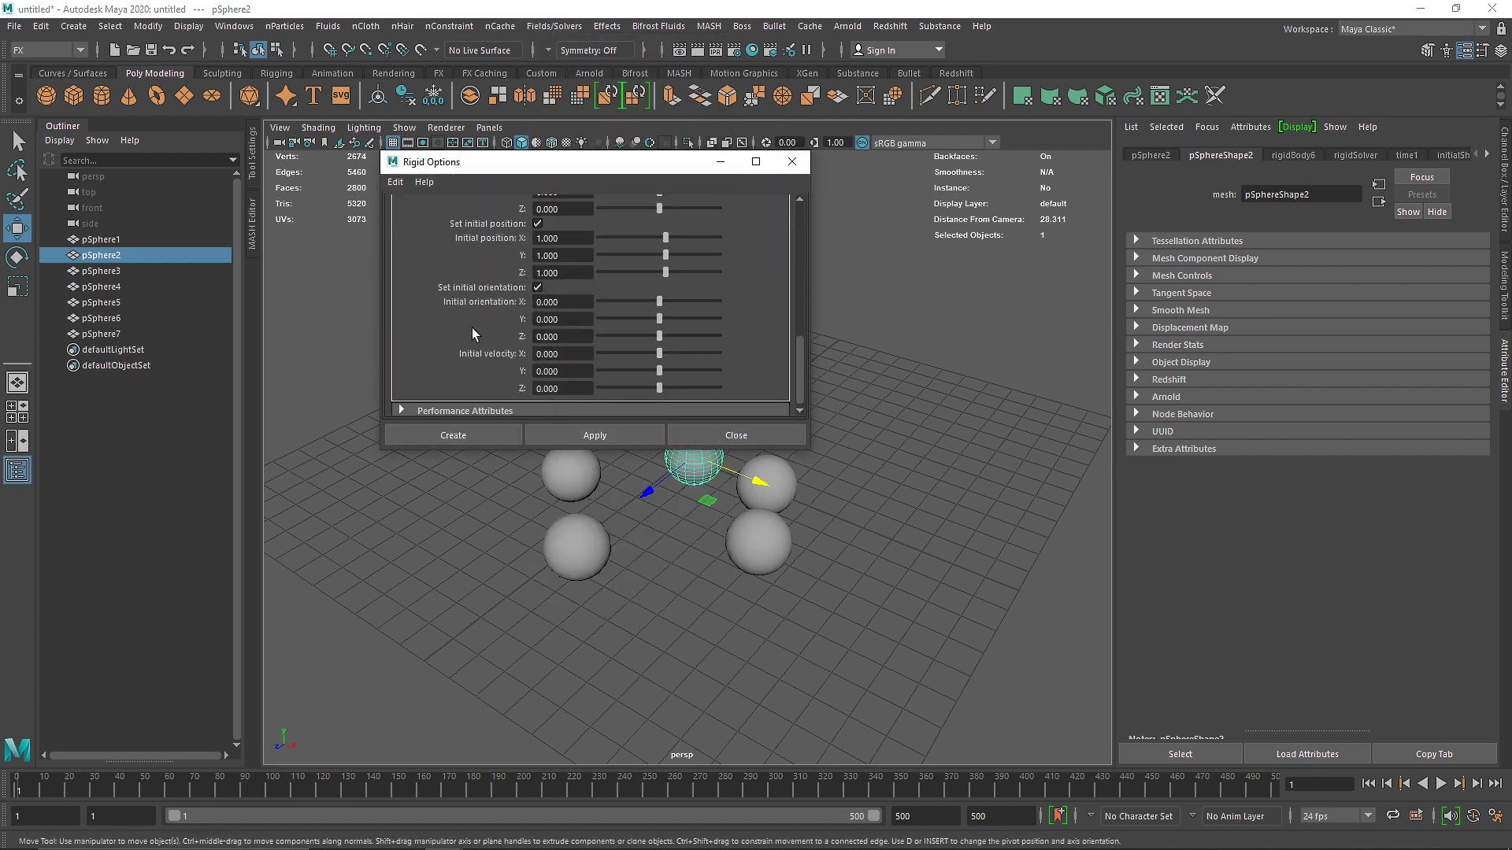
pyautogui.doubleClick(551, 238)
pyautogui.scroll(1, 472, 272)
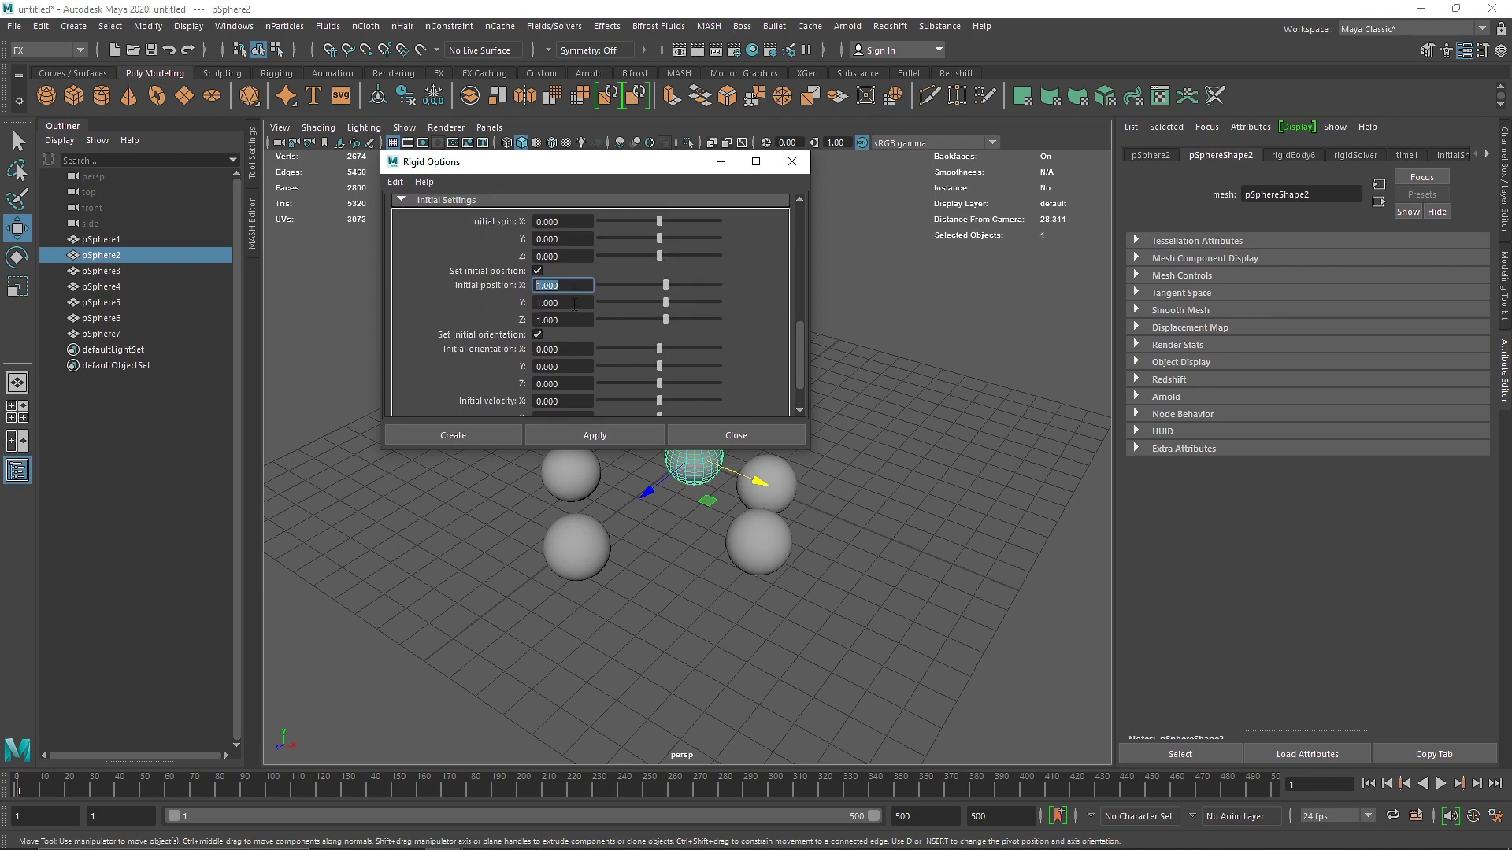
pyautogui.press('Tab')
pyautogui.press('Tab')
pyautogui.click(698, 438)
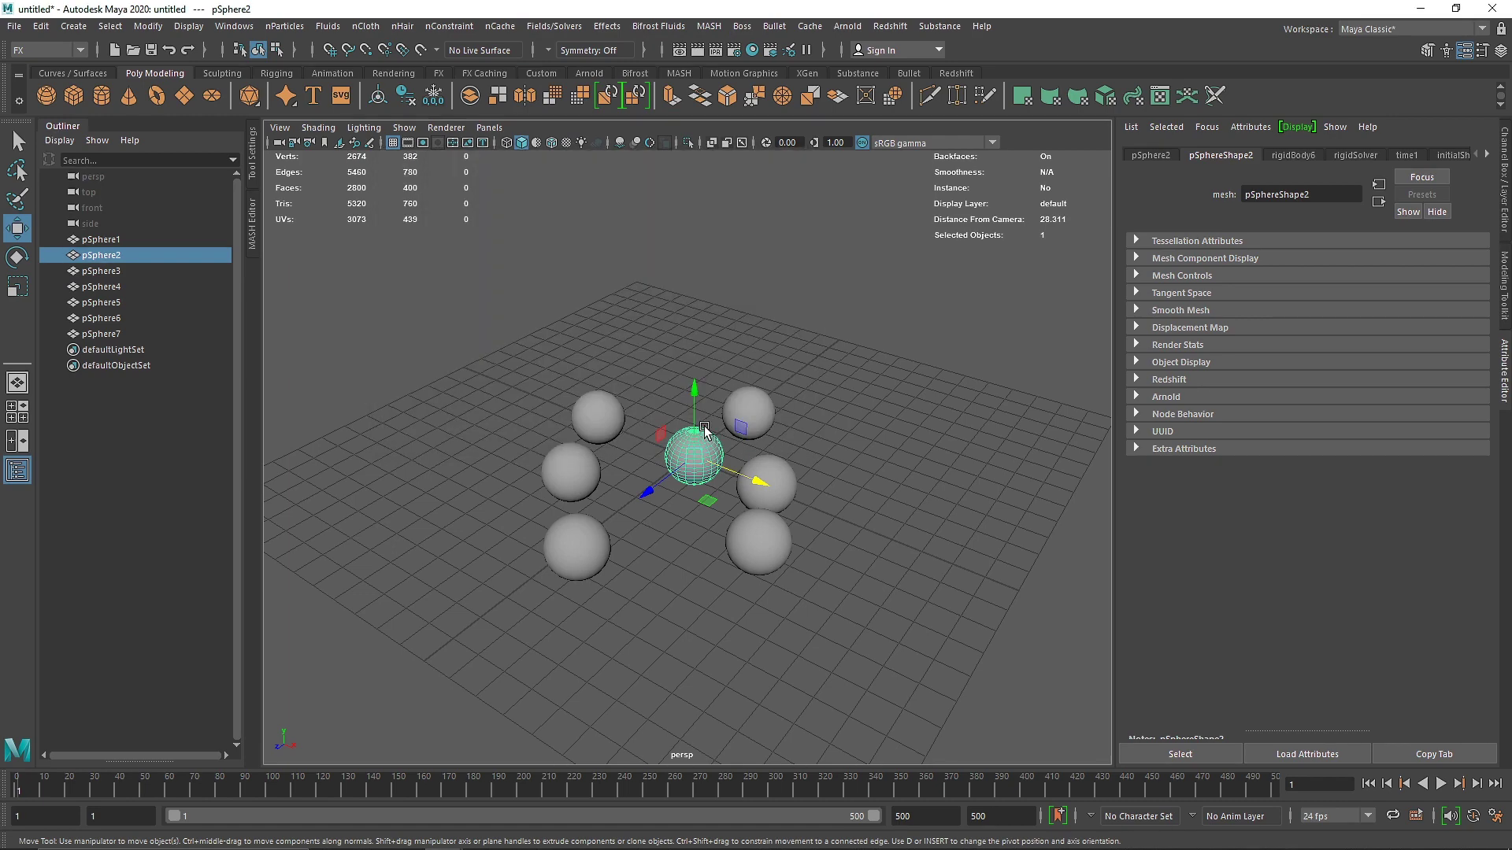
# - Select all seven spheres and add a Newton field to them
pyautogui.scroll(5, 675, 385)
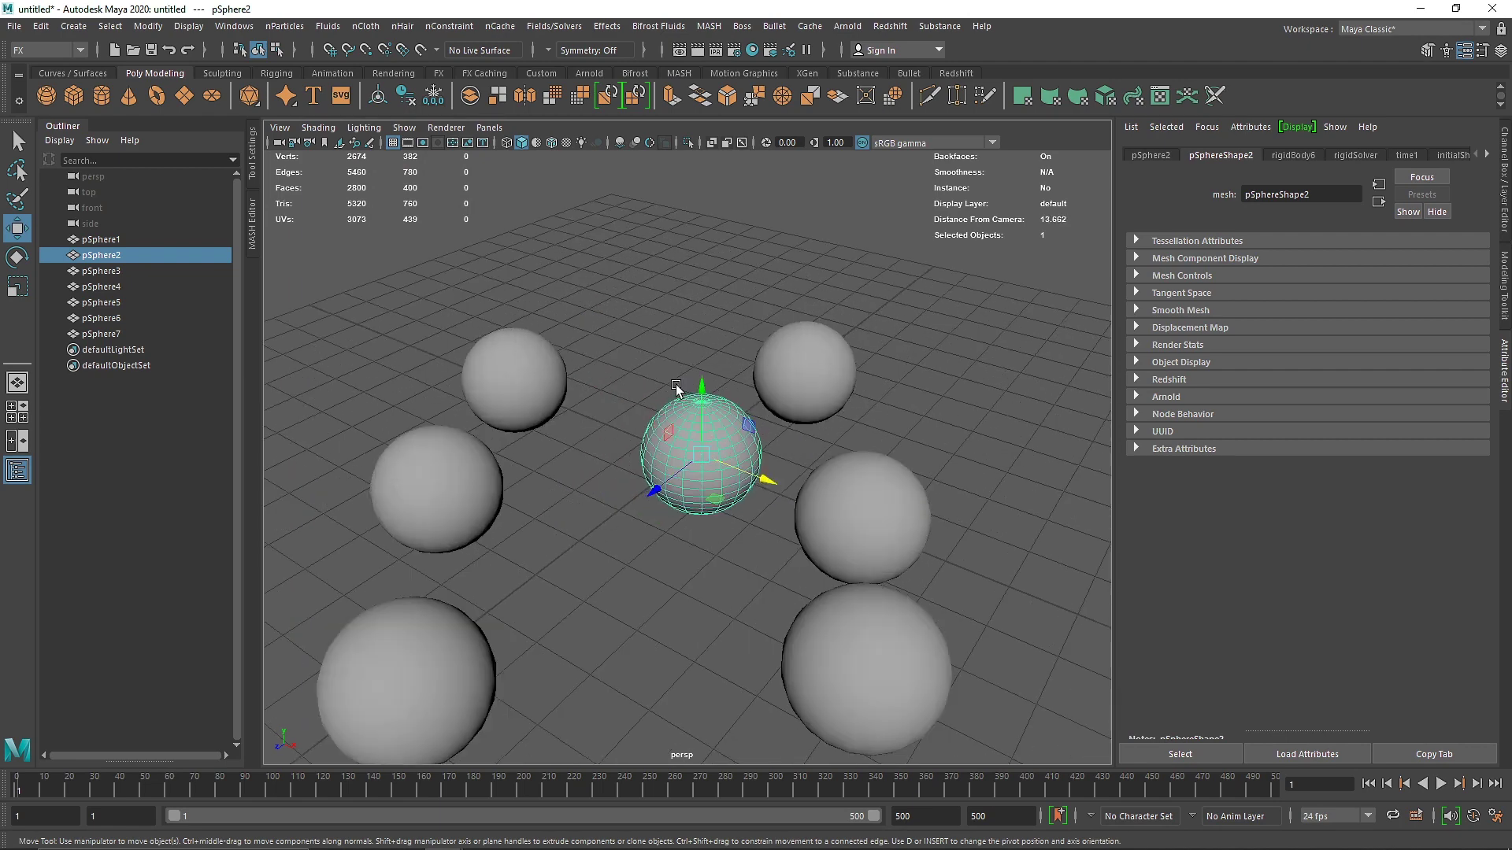
pyautogui.scroll(-5, 674, 360)
pyautogui.moveTo(405, 269); pyautogui.dragTo(906, 624)
pyautogui.click(562, 28)
pyautogui.click(555, 26)
pyautogui.click(589, 114)
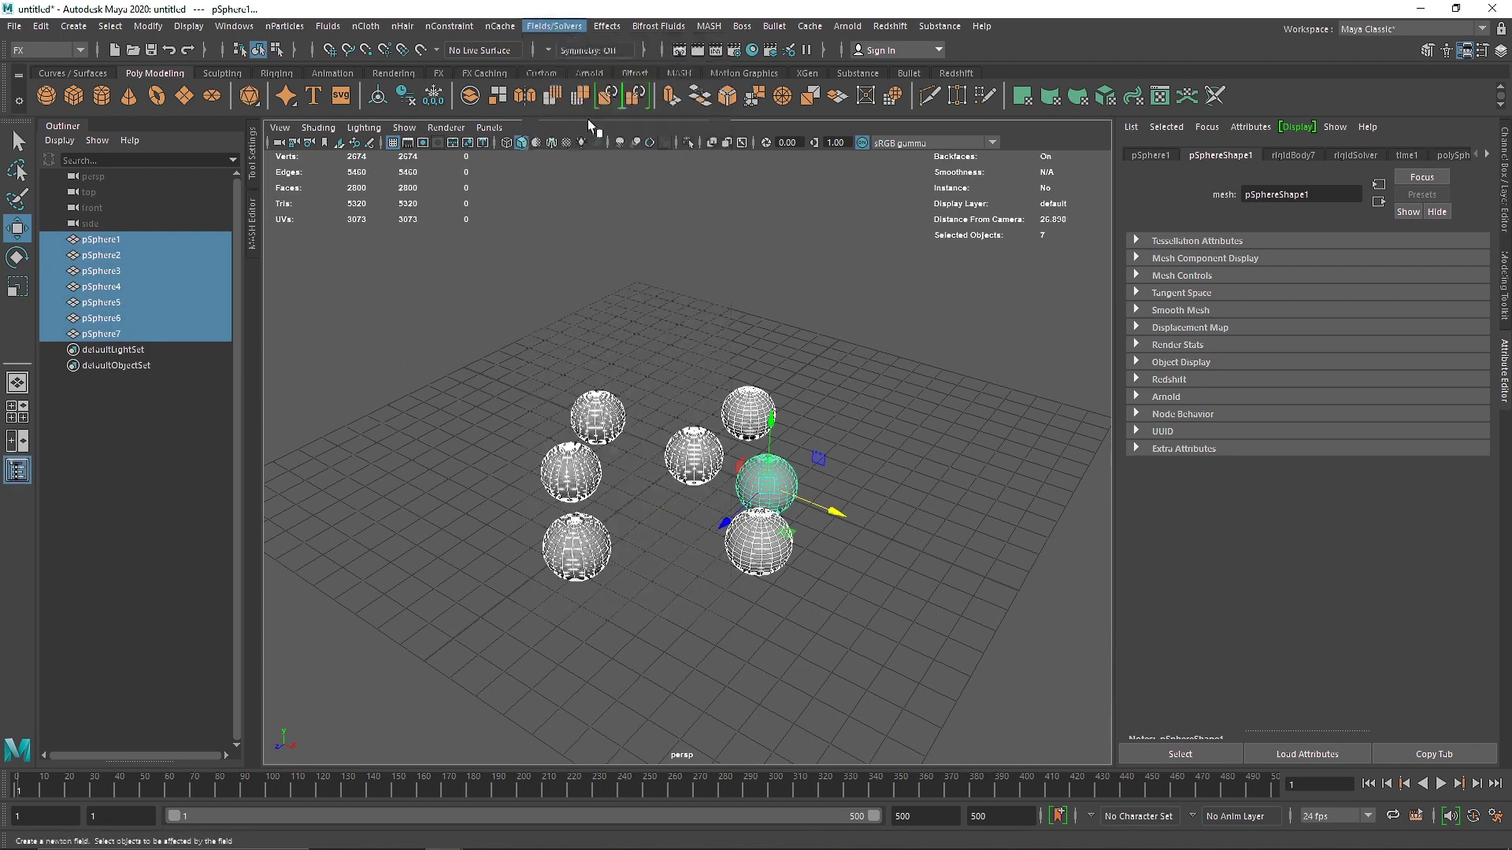
# - Play the simulation to watch the spheres cluster, stop it and rewind to frame 1
pyautogui.press('5')
pyautogui.click(1443, 784)
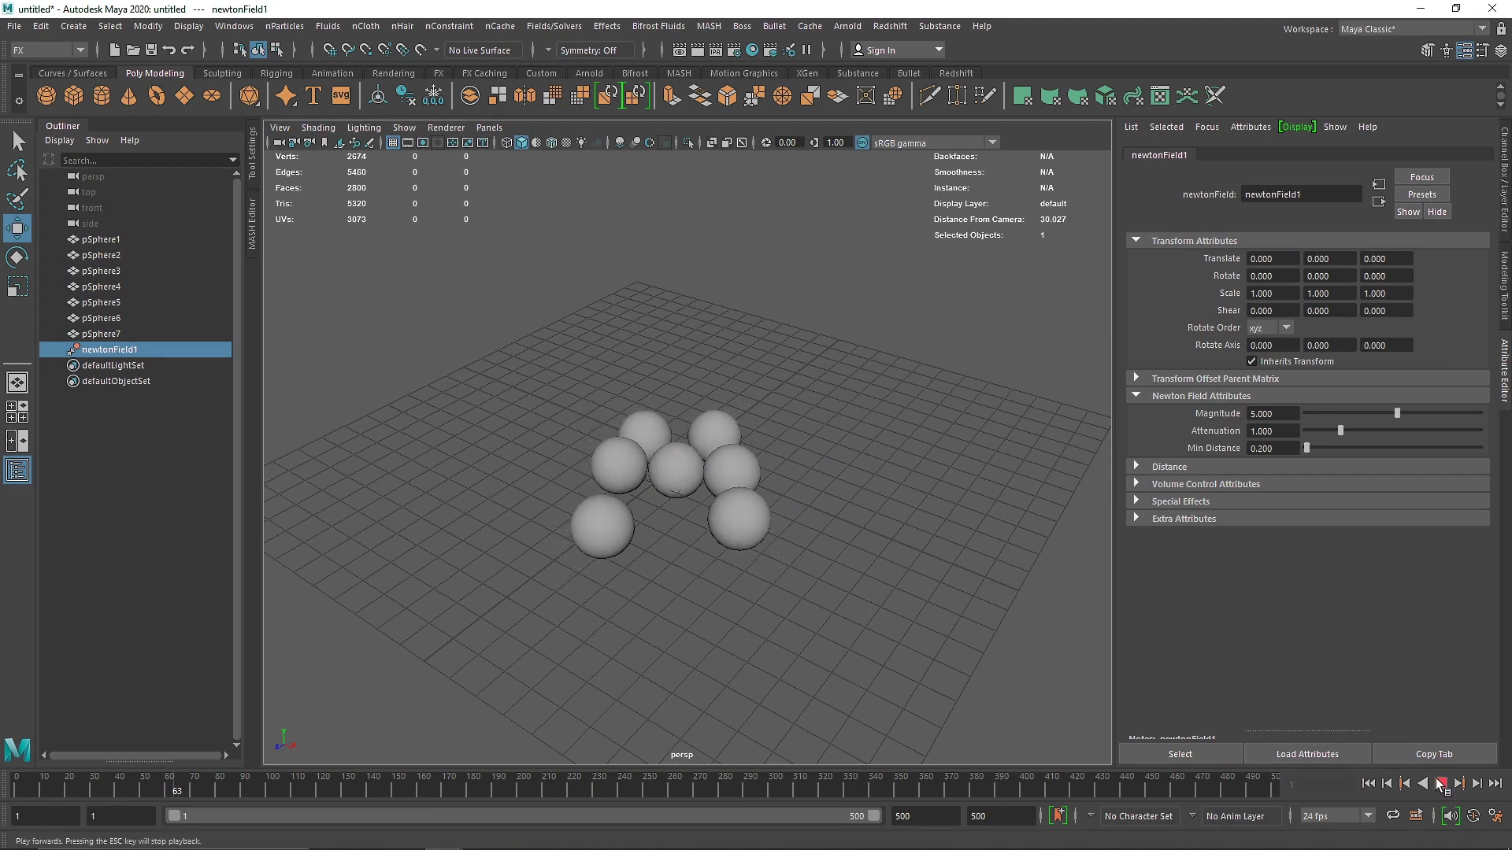
pyautogui.click(1441, 784)
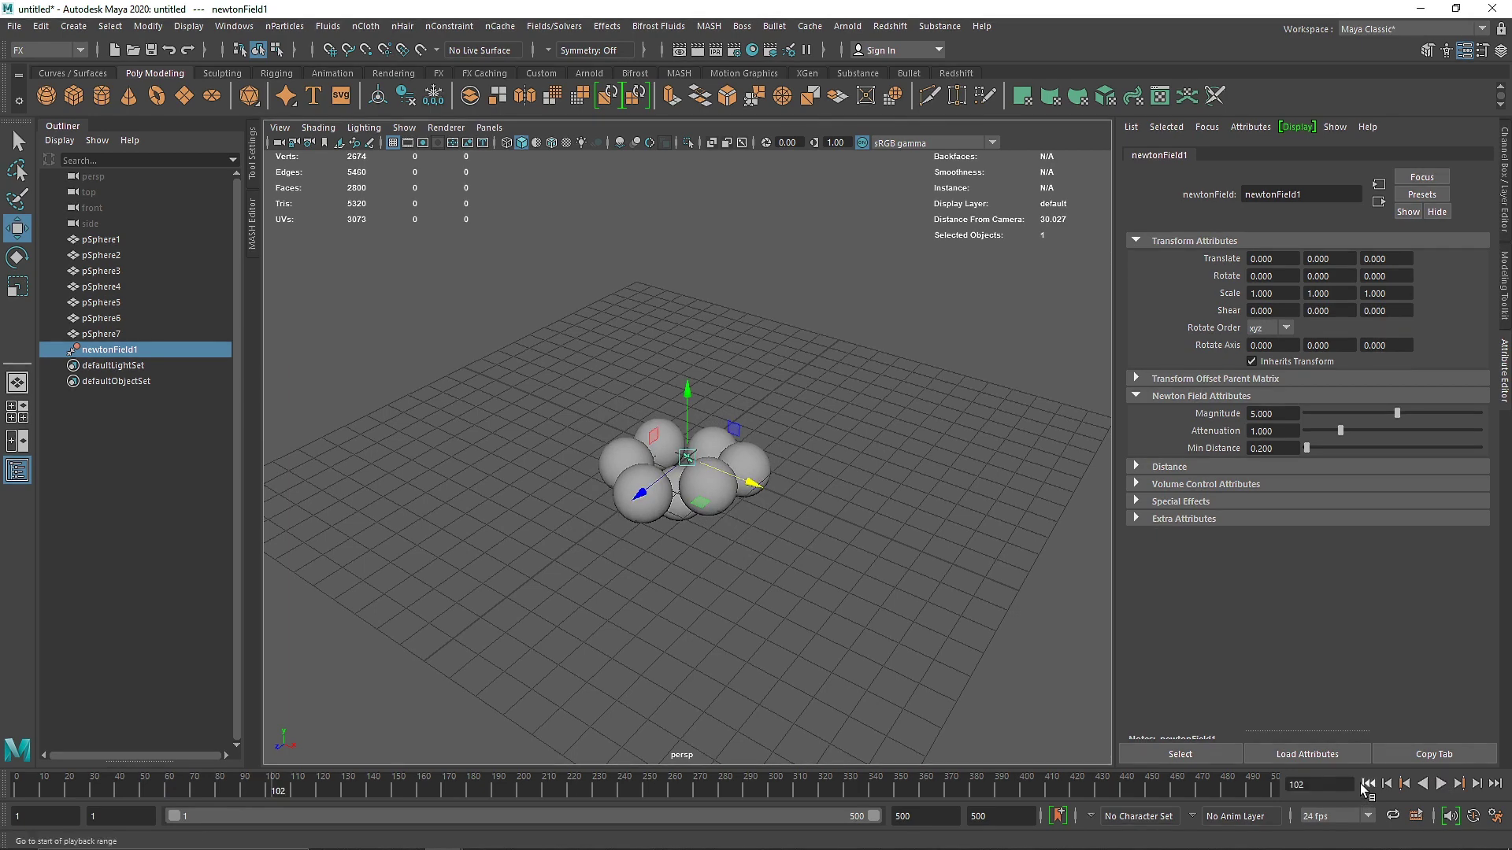
pyautogui.click(1368, 784)
# - Scale pSphere7 up to about 1.4 and shrink the sphere opposite it at the near end of the ring
pyautogui.click(780, 547)
pyautogui.press('r')
pyautogui.moveTo(760, 542); pyautogui.dragTo(708, 558)
pyautogui.click(576, 548)
pyautogui.moveTo(577, 543); pyautogui.dragTo(622, 548)
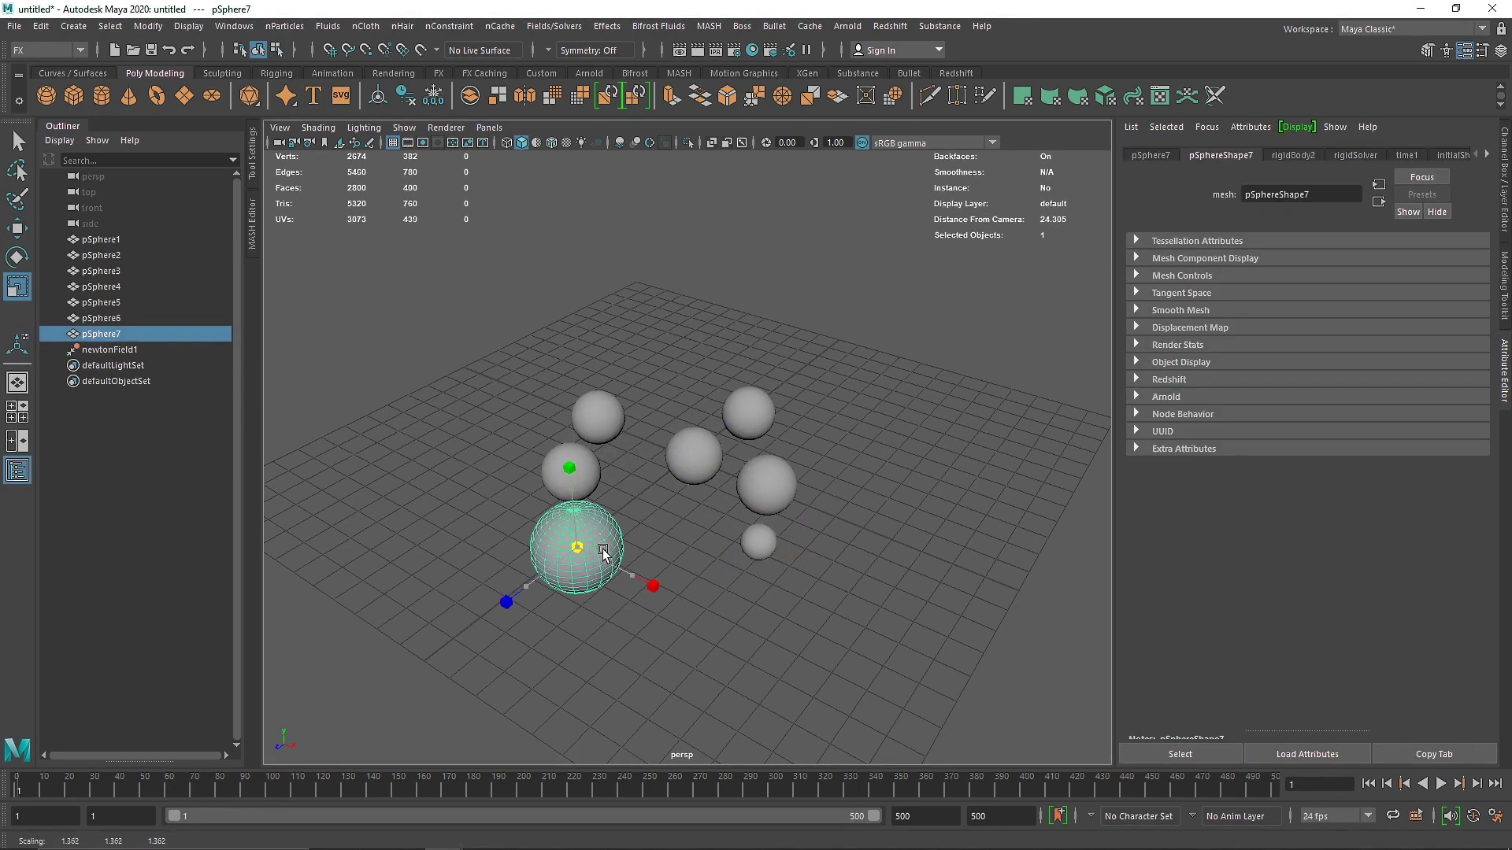
# - Shrink one far sphere, slightly enlarge the other, scale pSphere4 down to about 0.76 and slightly enlarge pSphere1
pyautogui.click(752, 418)
pyautogui.moveTo(750, 418); pyautogui.dragTo(705, 411)
pyautogui.click(599, 416)
pyautogui.moveTo(598, 416); pyautogui.dragTo(605, 416)
pyautogui.click(576, 458)
pyautogui.moveTo(571, 472); pyautogui.dragTo(541, 475)
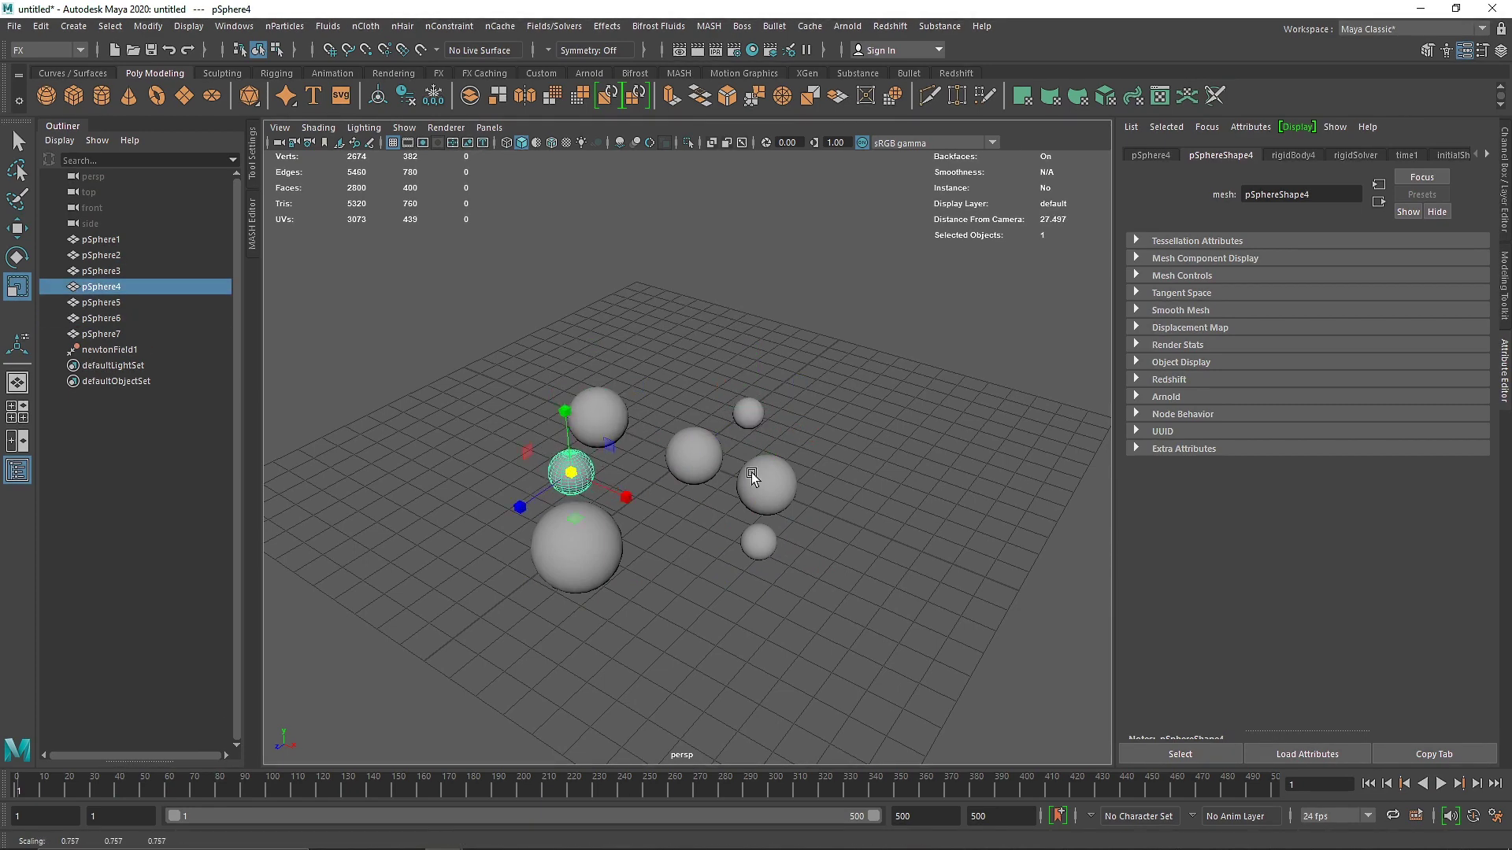
pyautogui.click(760, 481)
pyautogui.moveTo(766, 485); pyautogui.dragTo(783, 488)
# - Play the simulation with the differently sized spheres and view the cluster from a low, close angle
pyautogui.click(1441, 784)
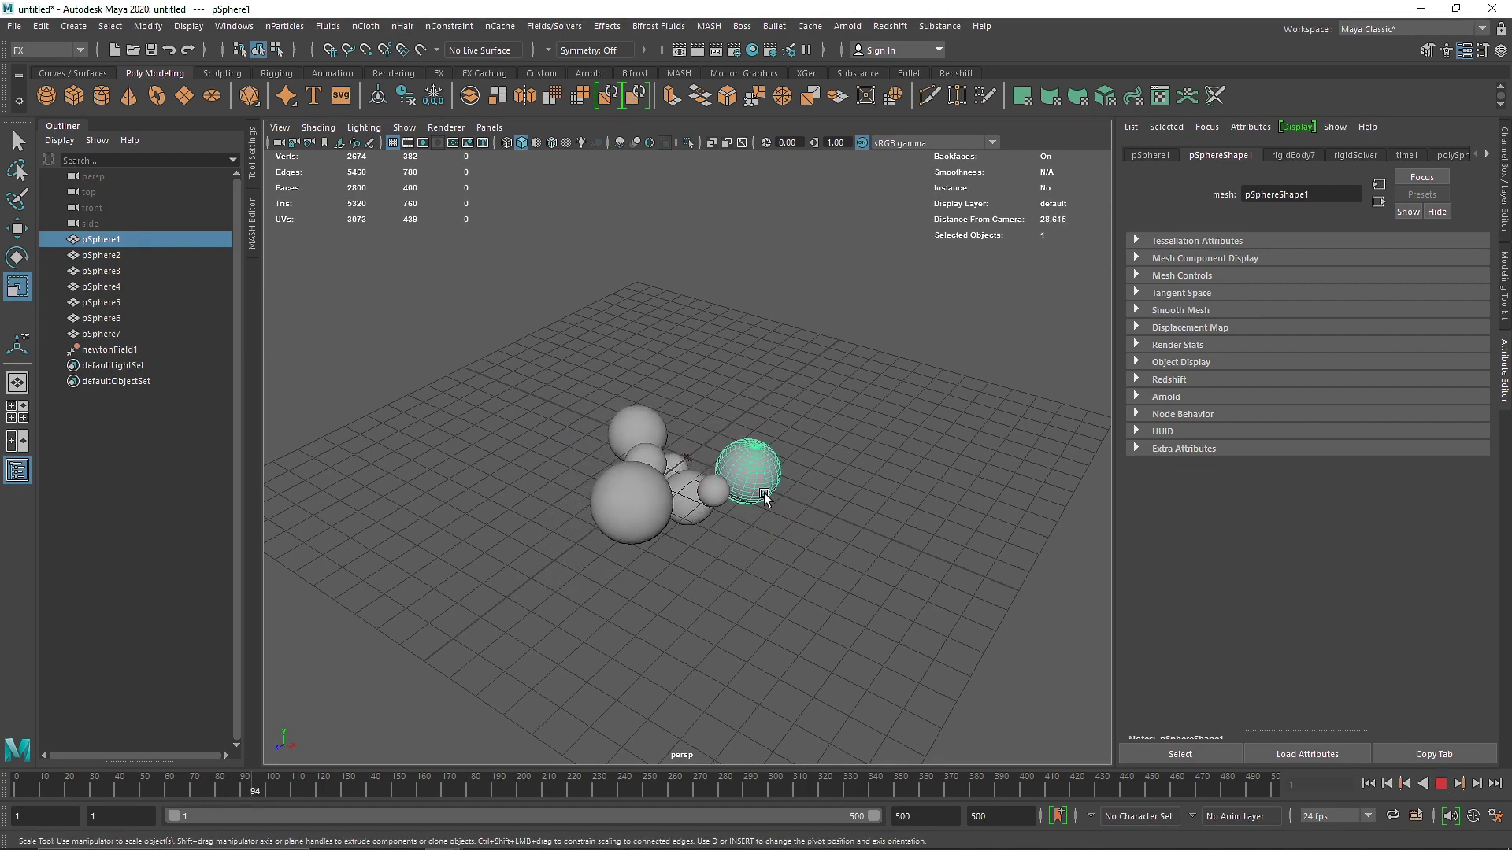
pyautogui.keyDown('alt'); pyautogui.moveTo(760, 497); pyautogui.dragTo(720, 523); pyautogui.keyUp('alt')
pyautogui.scroll(3, 754, 527)
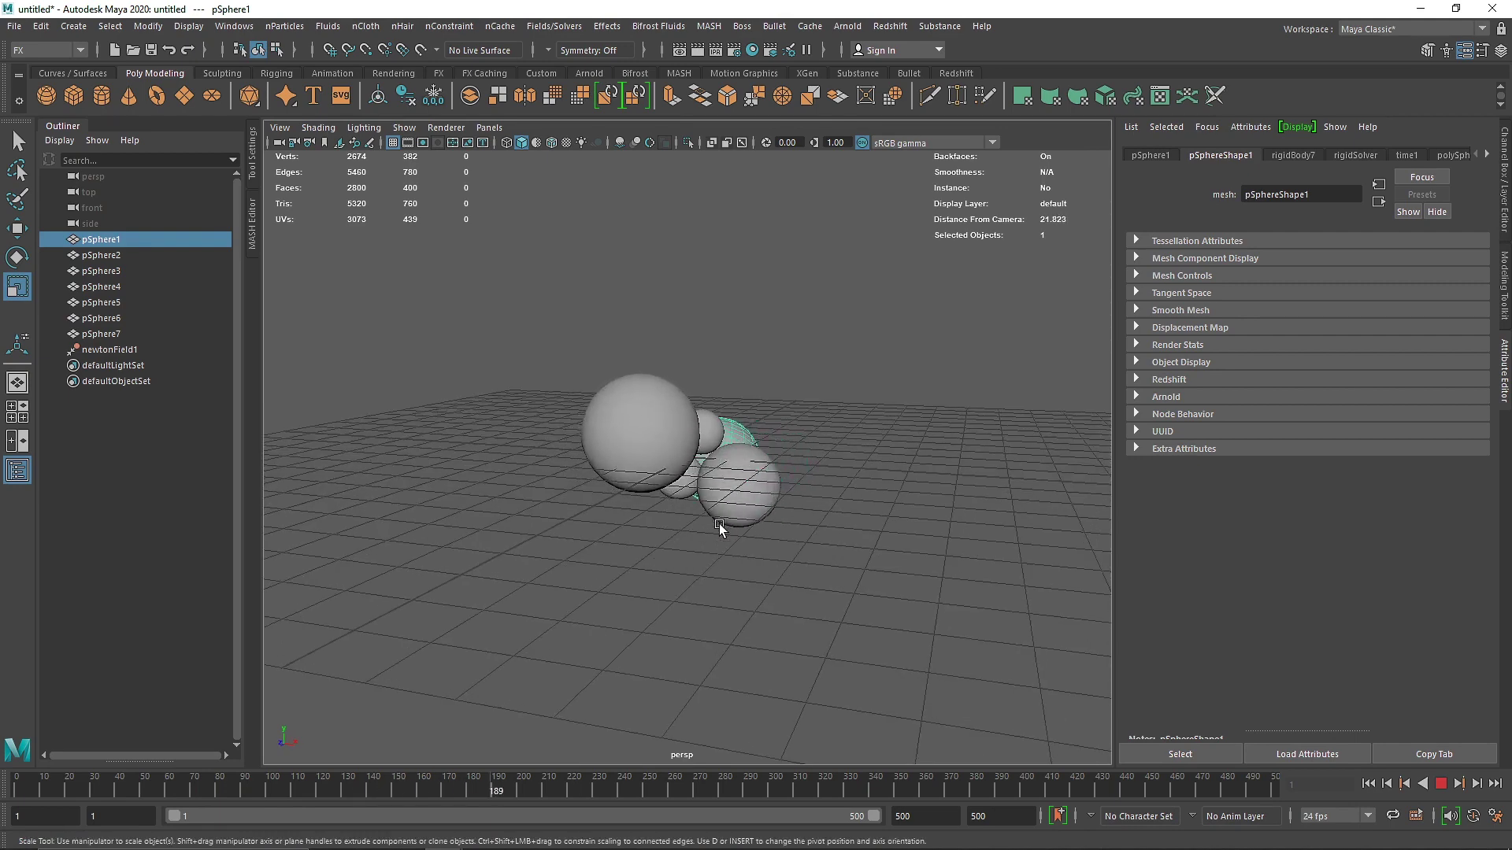